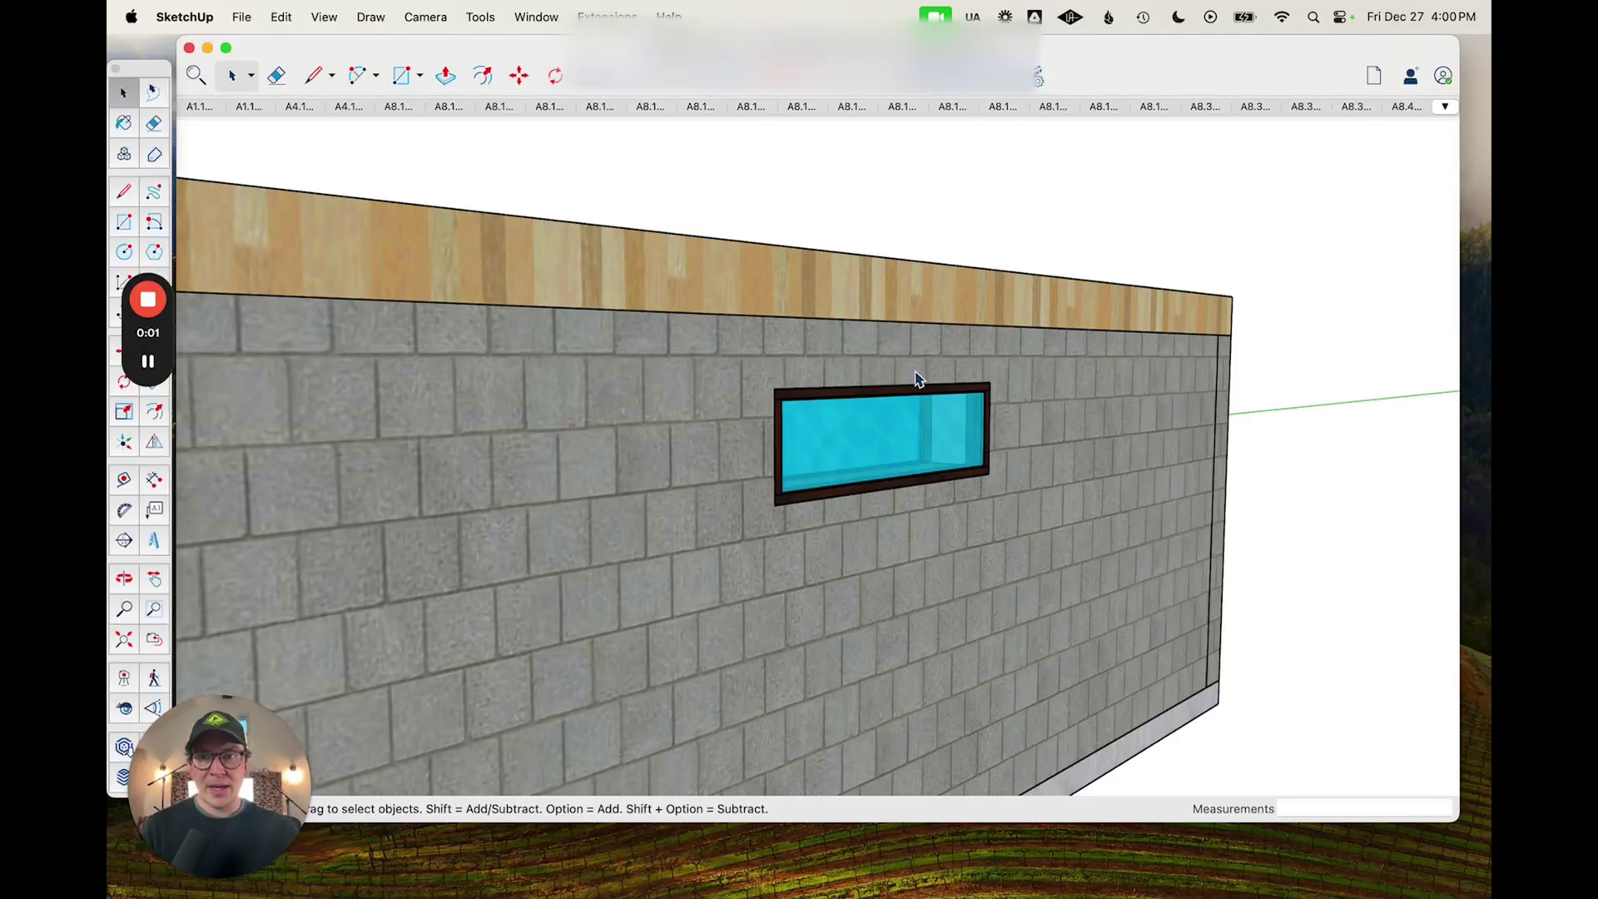
# - Show the model's tags and expand the Interior Window folder to review the window assembly's component tags
pyautogui.moveTo(860, 364)
pyautogui.mouseDown(button='middle')
pyautogui.moveTo(835, 344)
pyautogui.moveTo(563, 378)
pyautogui.moveTo(560, 417)
pyautogui.moveTo(642, 486)
pyautogui.moveTo(694, 441)
pyautogui.moveTo(866, 389)
pyautogui.moveTo(799, 442)
pyautogui.moveTo(828, 425)
pyautogui.moveTo(1222, 381)
pyautogui.moveTo(1370, 392)
pyautogui.moveTo(1167, 404)
pyautogui.moveTo(1206, 378)
pyautogui.moveTo(1227, 399)
pyautogui.moveTo(795, 158)
pyautogui.mouseUp(button='middle')
pyautogui.scroll(3, 642, 485)
pyautogui.press('space')
pyautogui.scroll(3, 1167, 404)
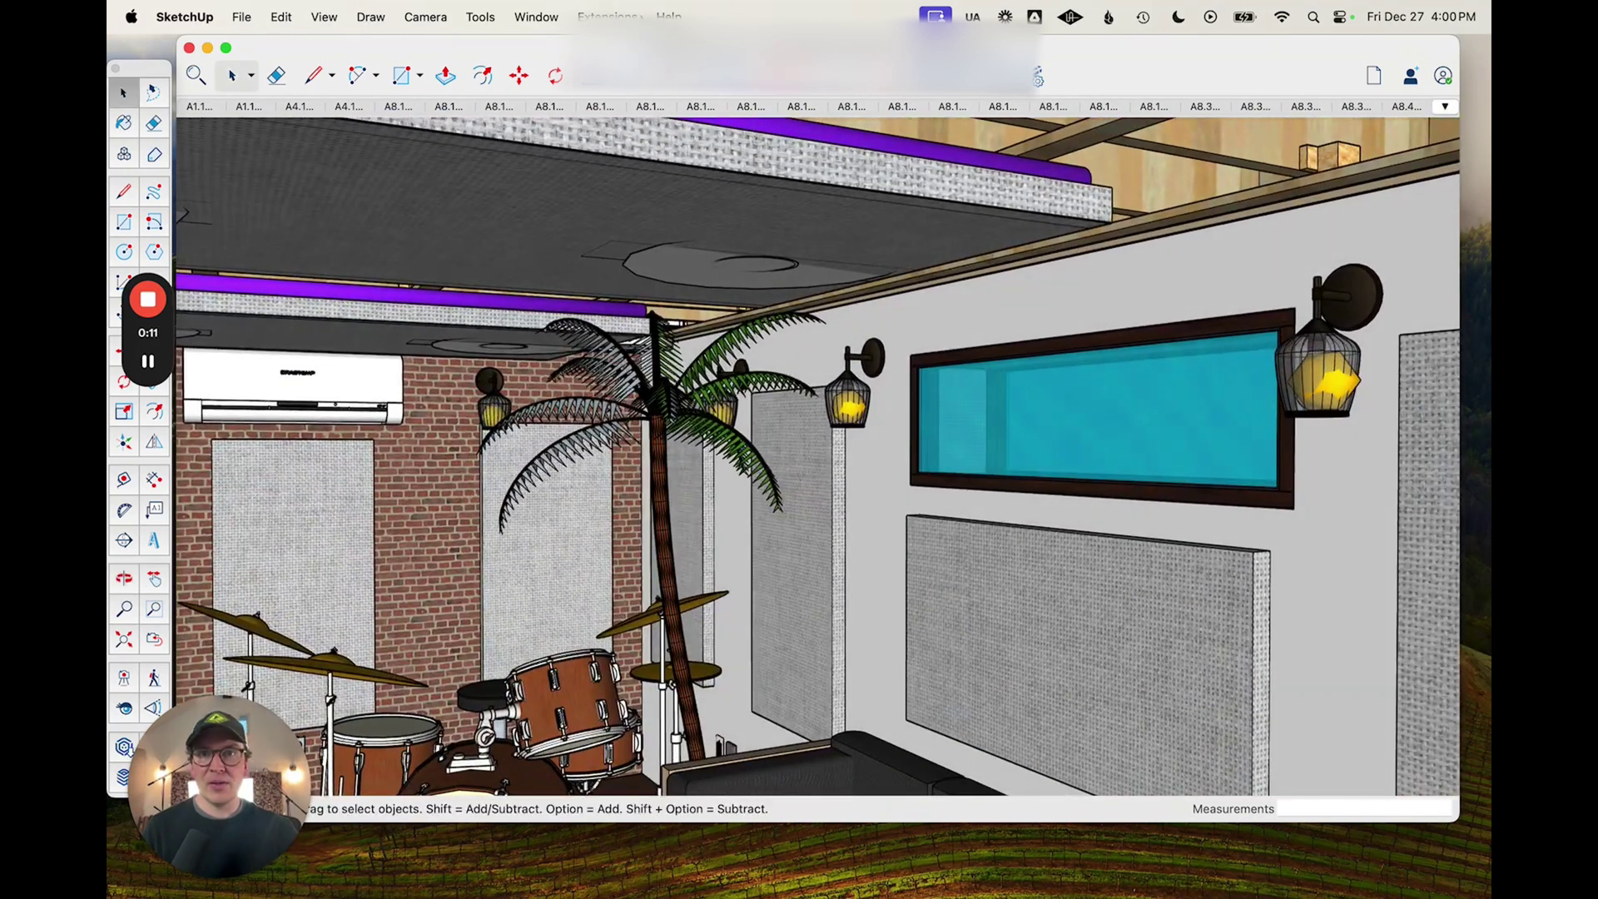
pyautogui.click(537, 17)
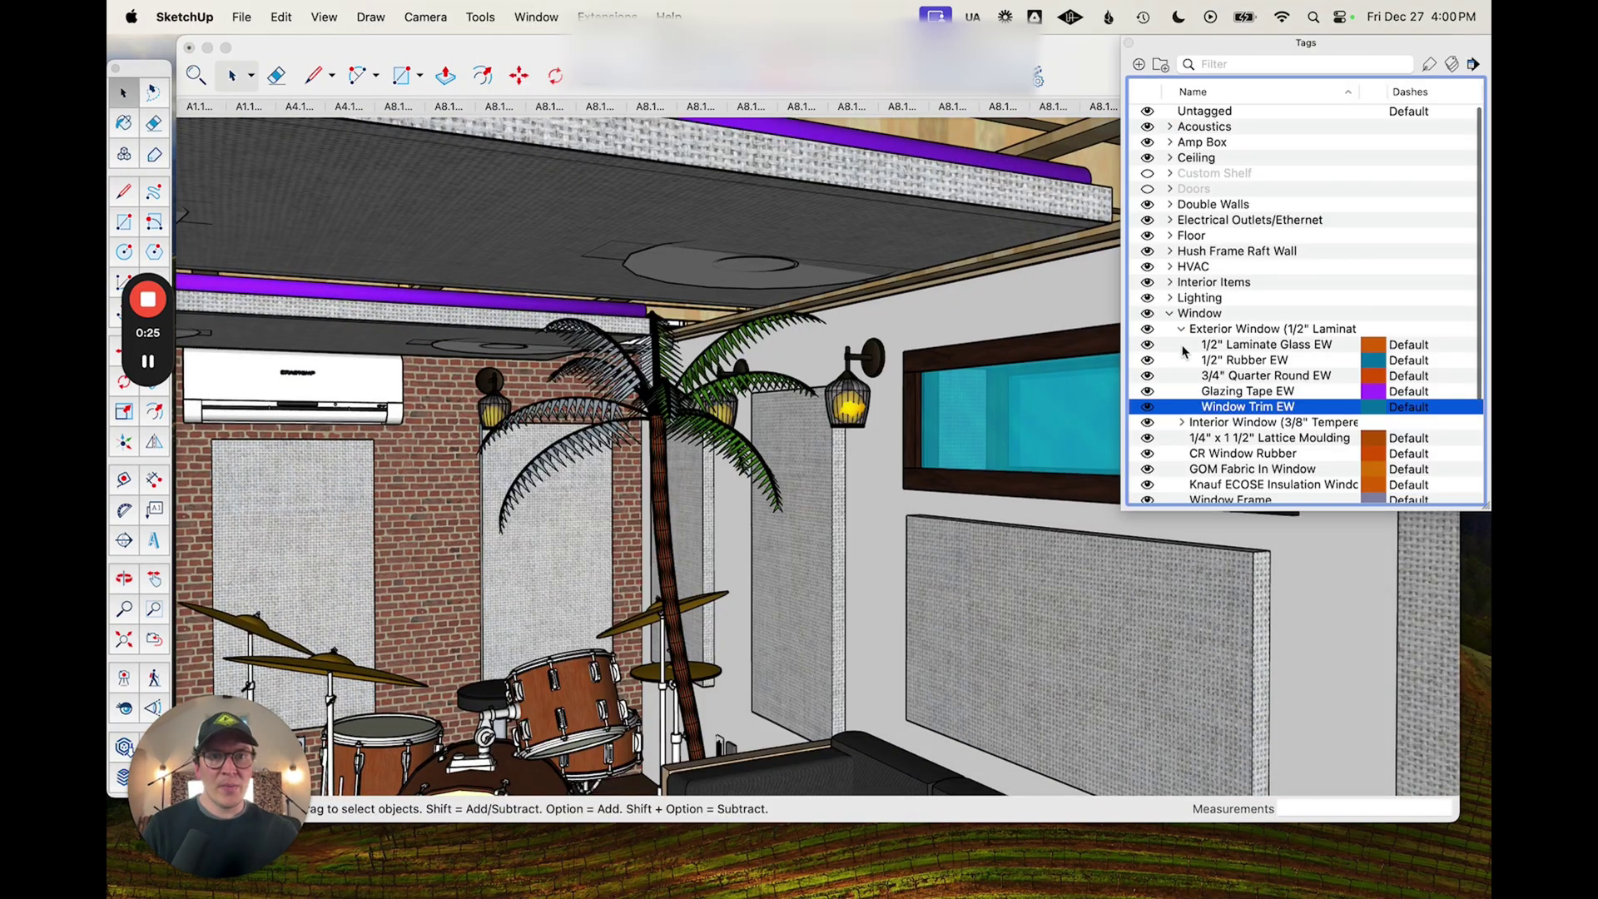
pyautogui.scroll(-1, 1177, 410)
pyautogui.click(1182, 414)
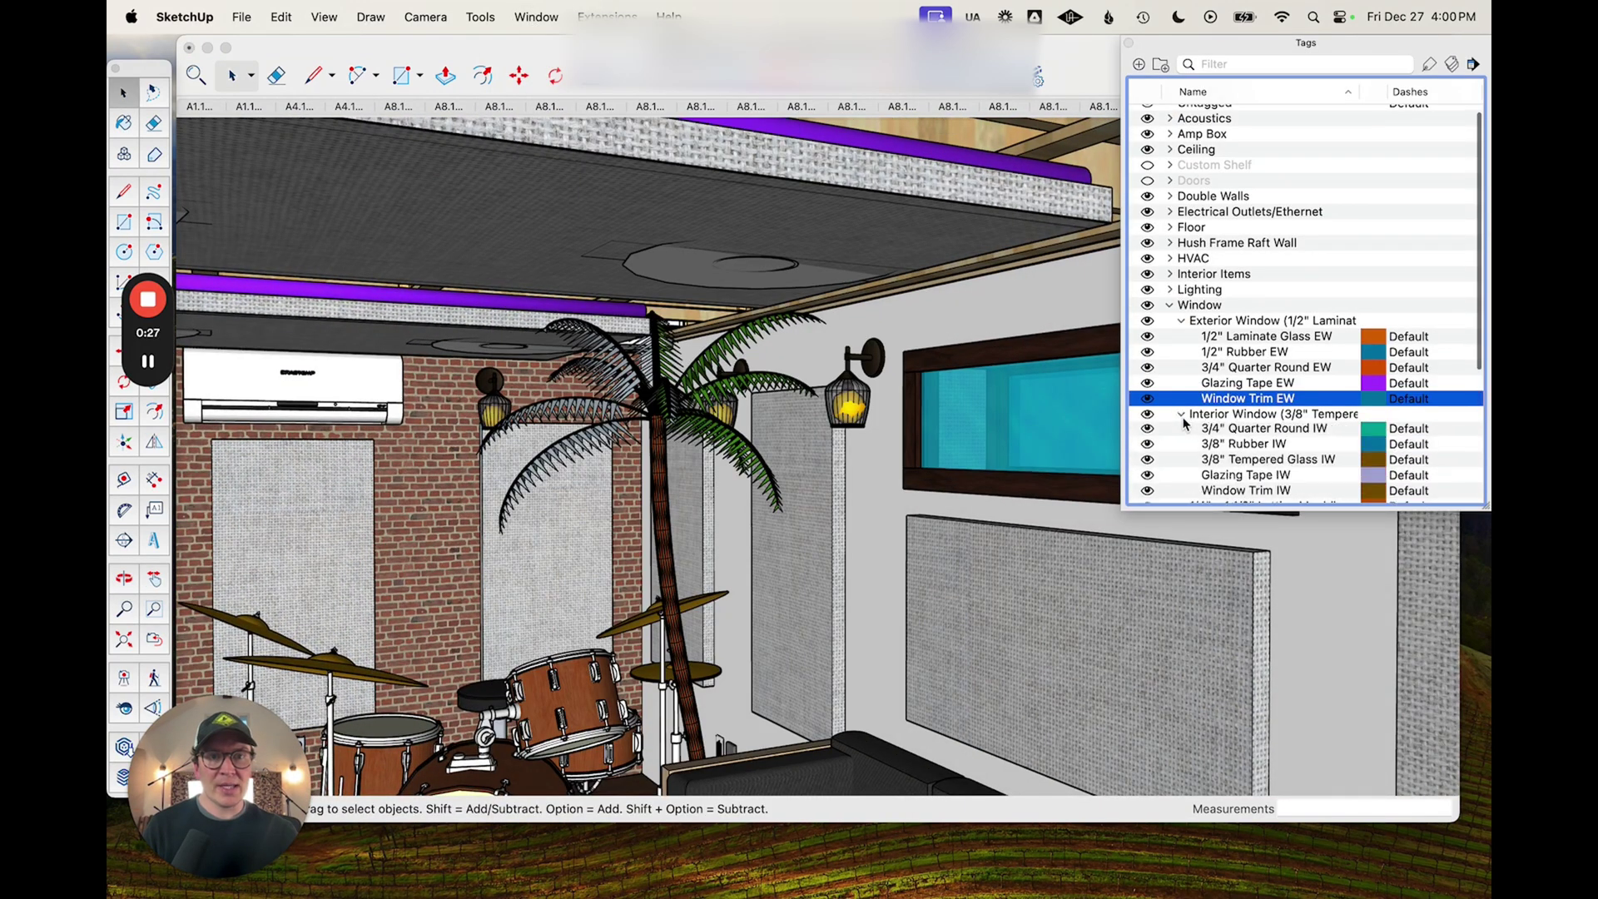
pyautogui.scroll(-2, 1165, 433)
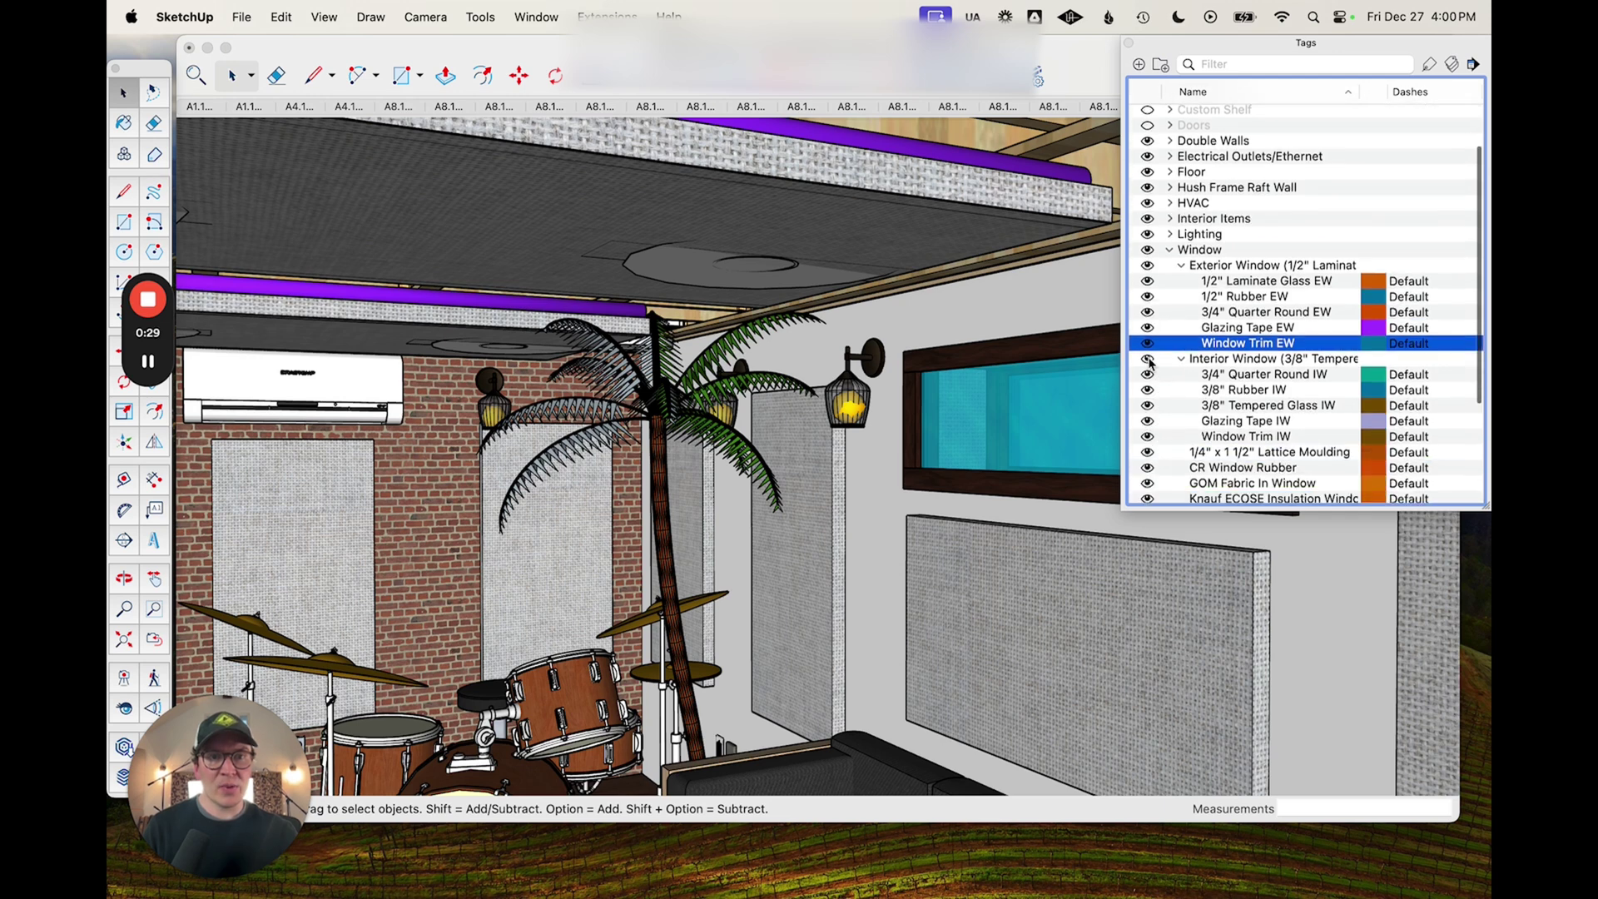
pyautogui.click(1129, 42)
# - Examine the window's trim and glass from inside the room and from the exterior block wall
pyautogui.moveTo(1082, 400); pyautogui.dragTo(1158, 423, button='middle')
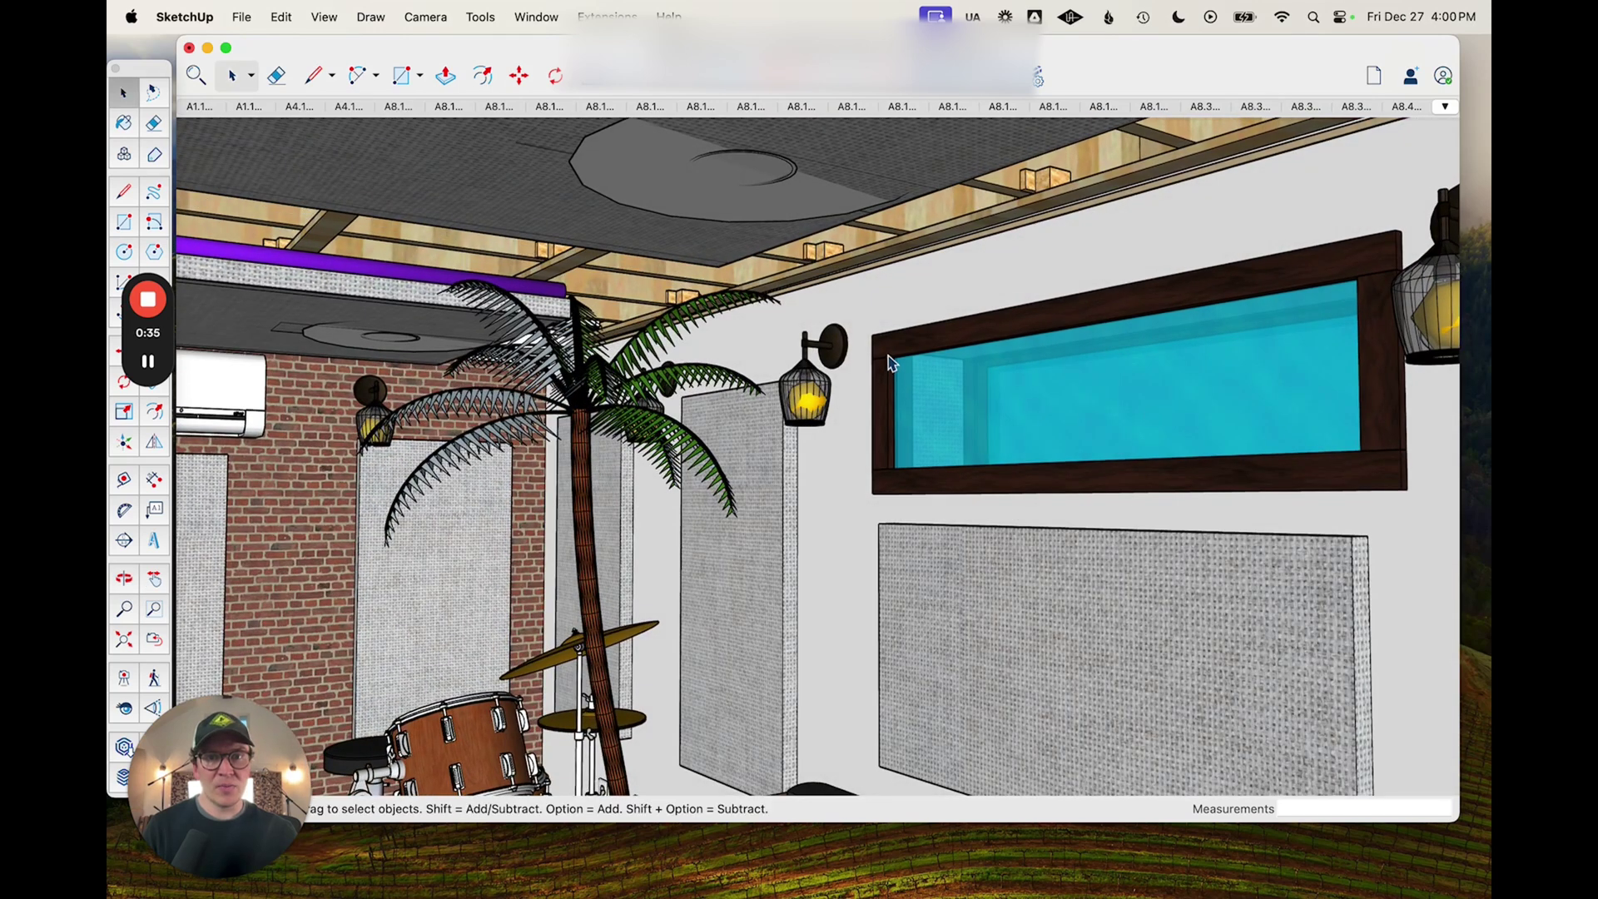
pyautogui.moveTo(1336, 420); pyautogui.dragTo(654, 382, button='middle')
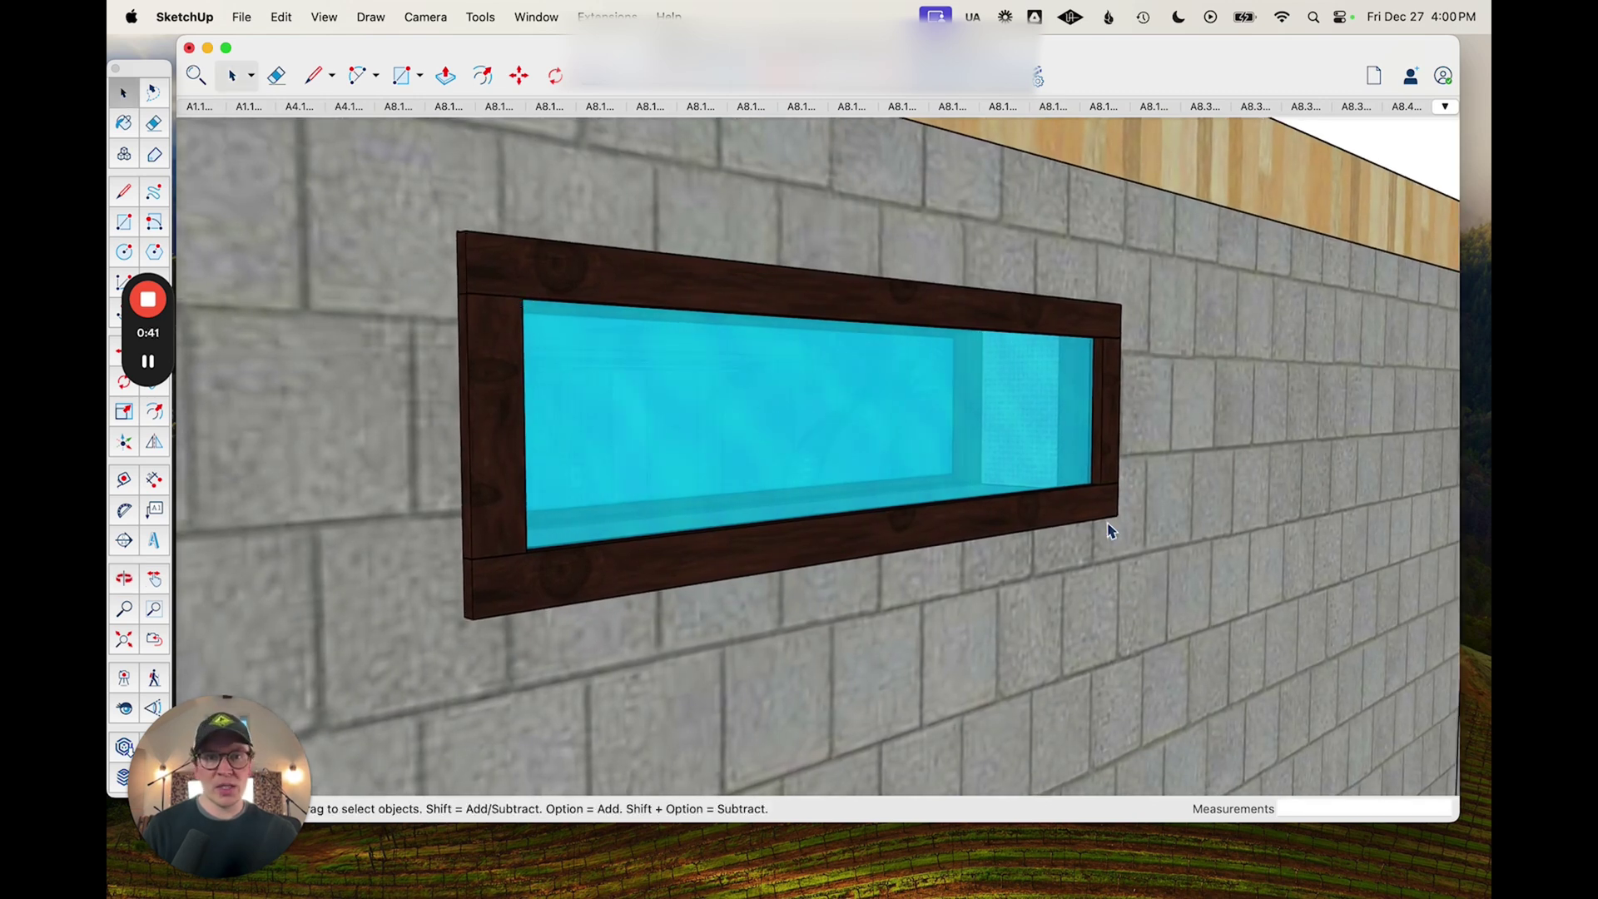
pyautogui.moveTo(465, 587); pyautogui.dragTo(1174, 504, button='middle')
pyautogui.scroll(5, 666, 392)
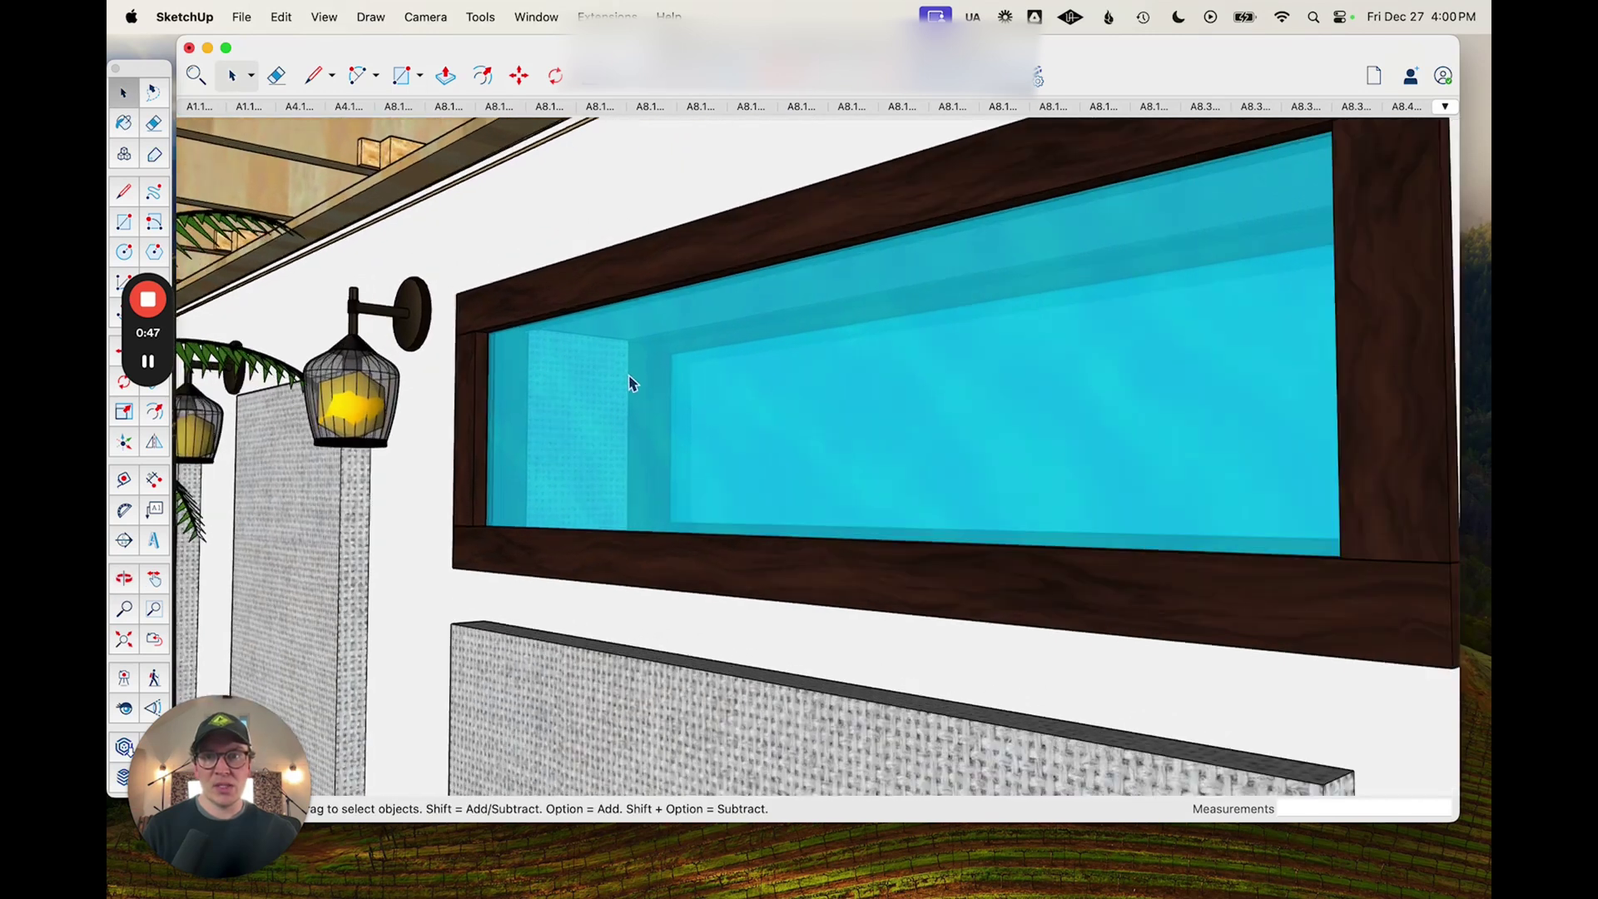
pyautogui.moveTo(632, 381); pyautogui.dragTo(782, 308, button='middle')
pyautogui.scroll(3, 573, 455)
pyautogui.scroll(-5, 524, 489)
pyautogui.scroll(-3, 614, 389)
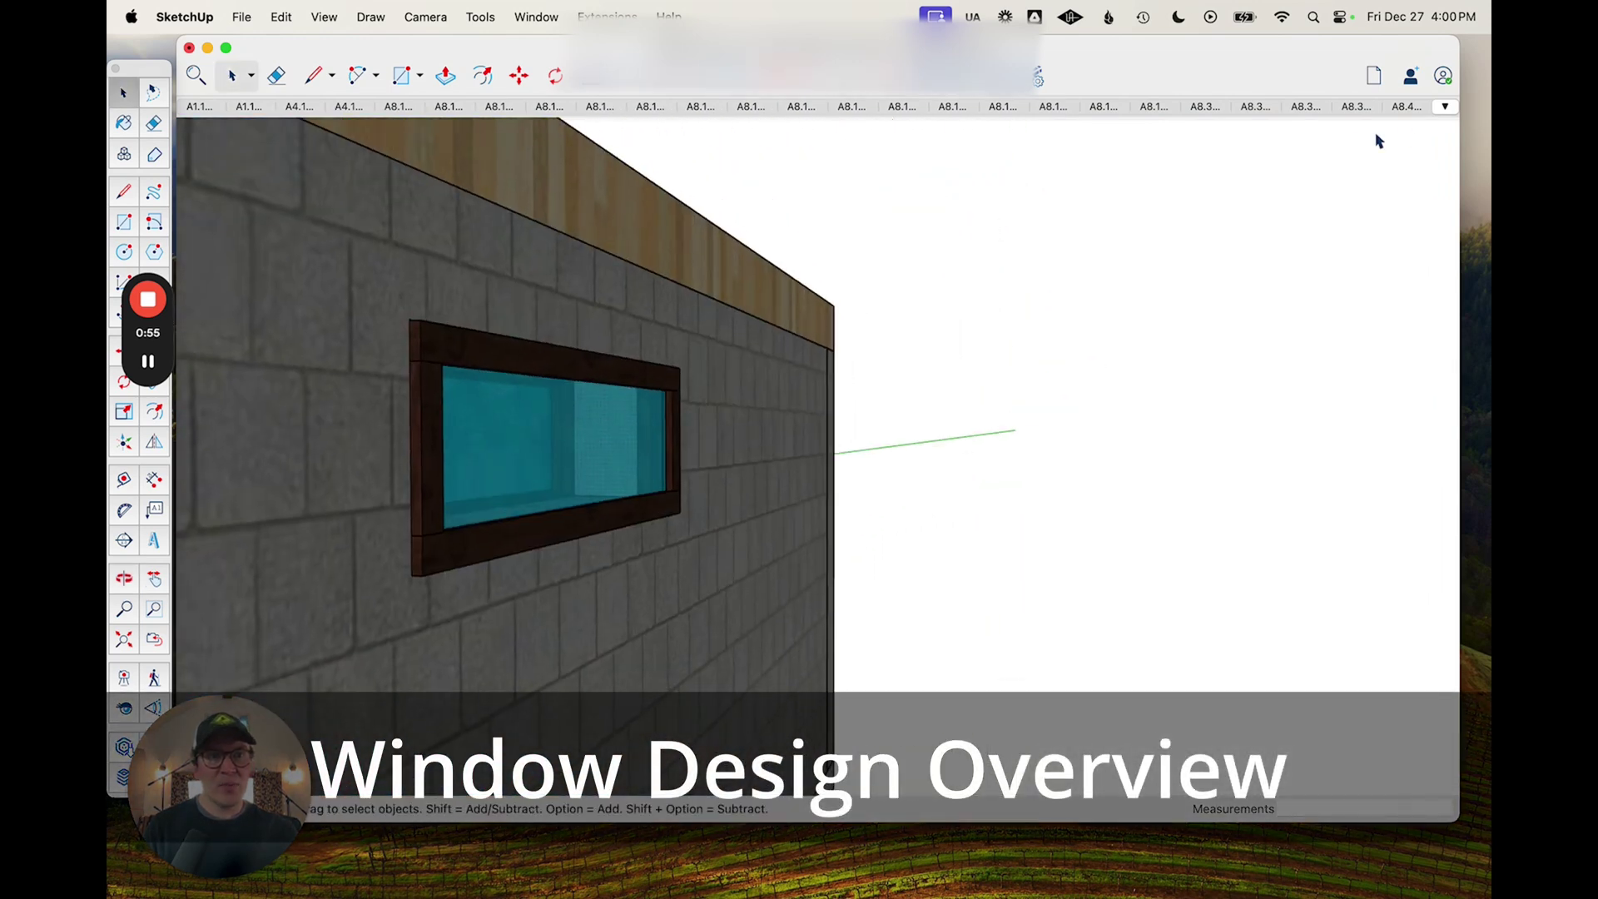
# - Find the A9.3 Window Plan scenes and switch to the one showing a section cut through the finished window
pyautogui.click(1446, 105)
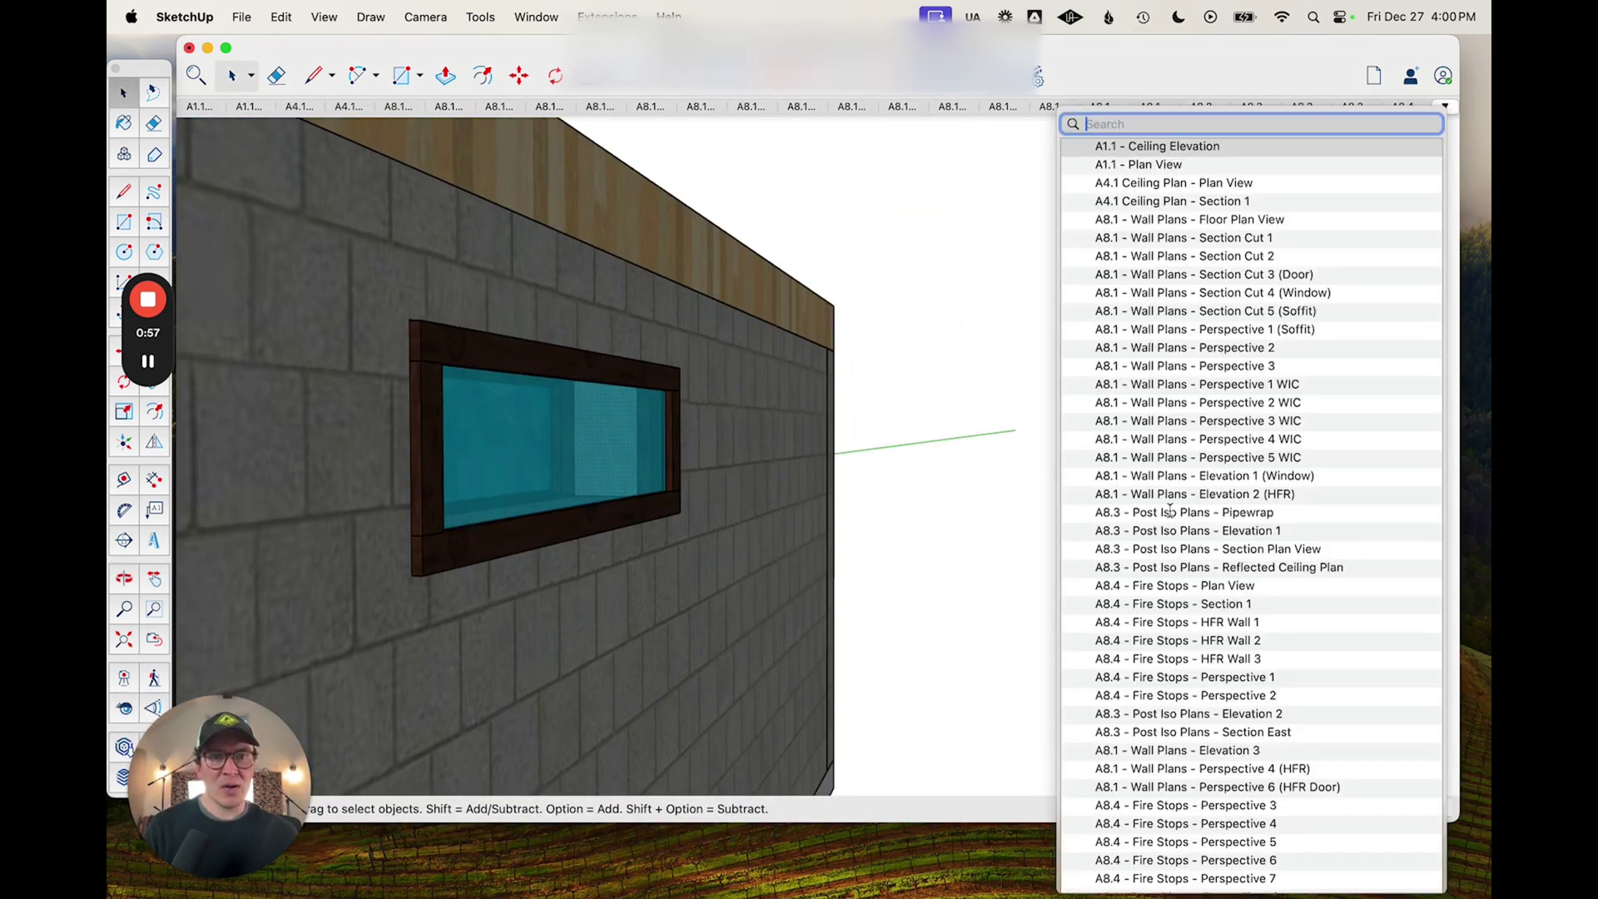
pyautogui.scroll(-15, 1140, 630)
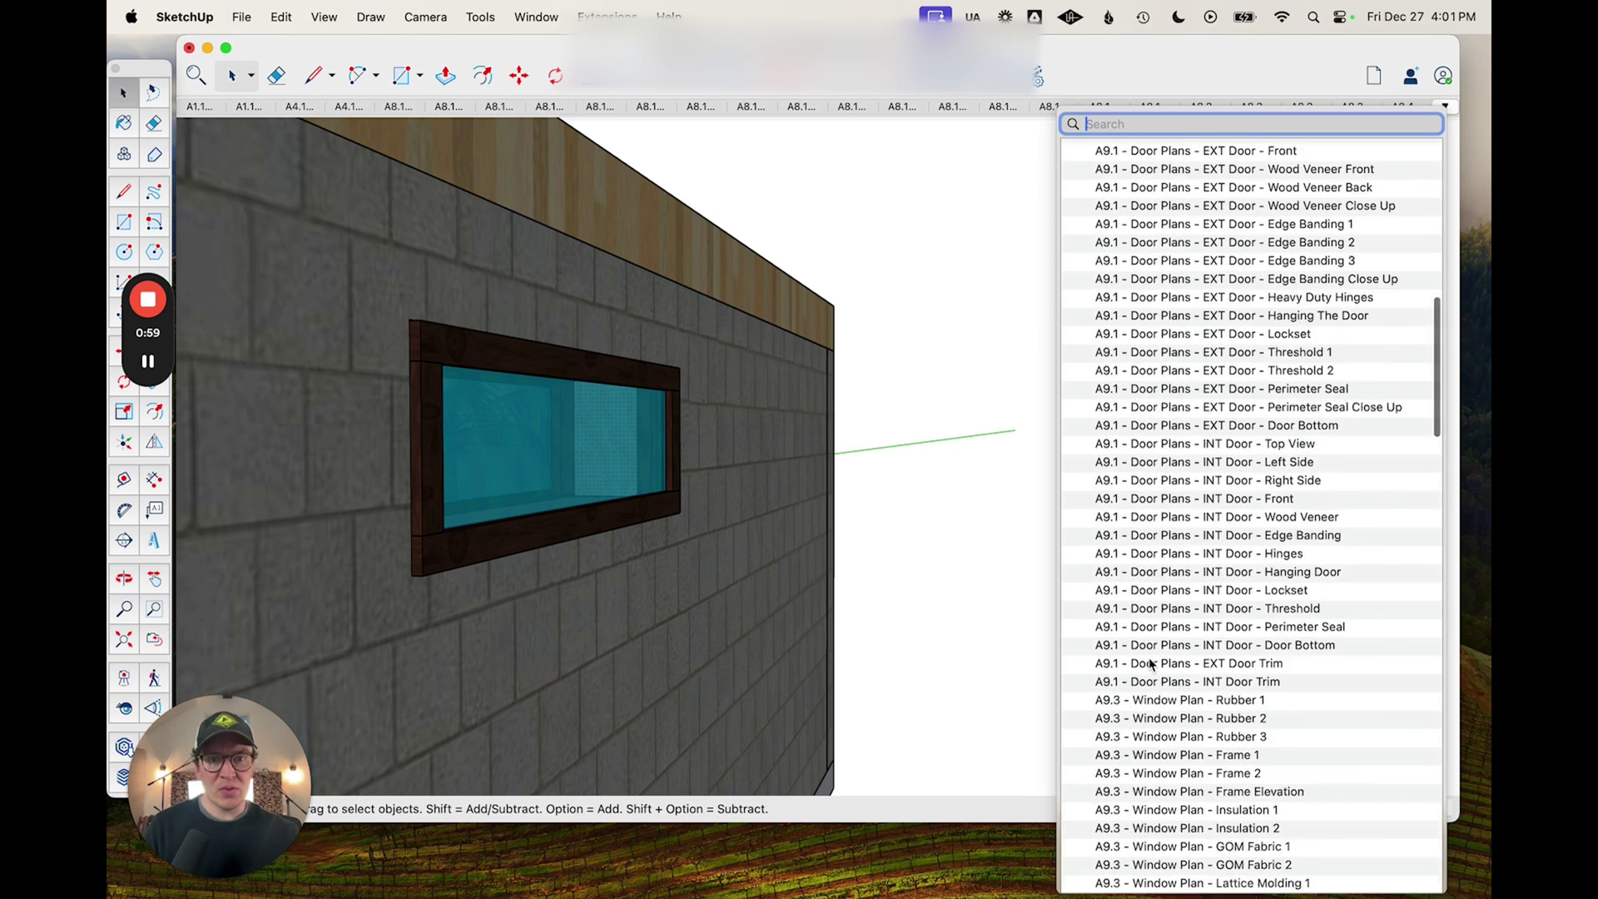
pyautogui.scroll(-8, 1152, 664)
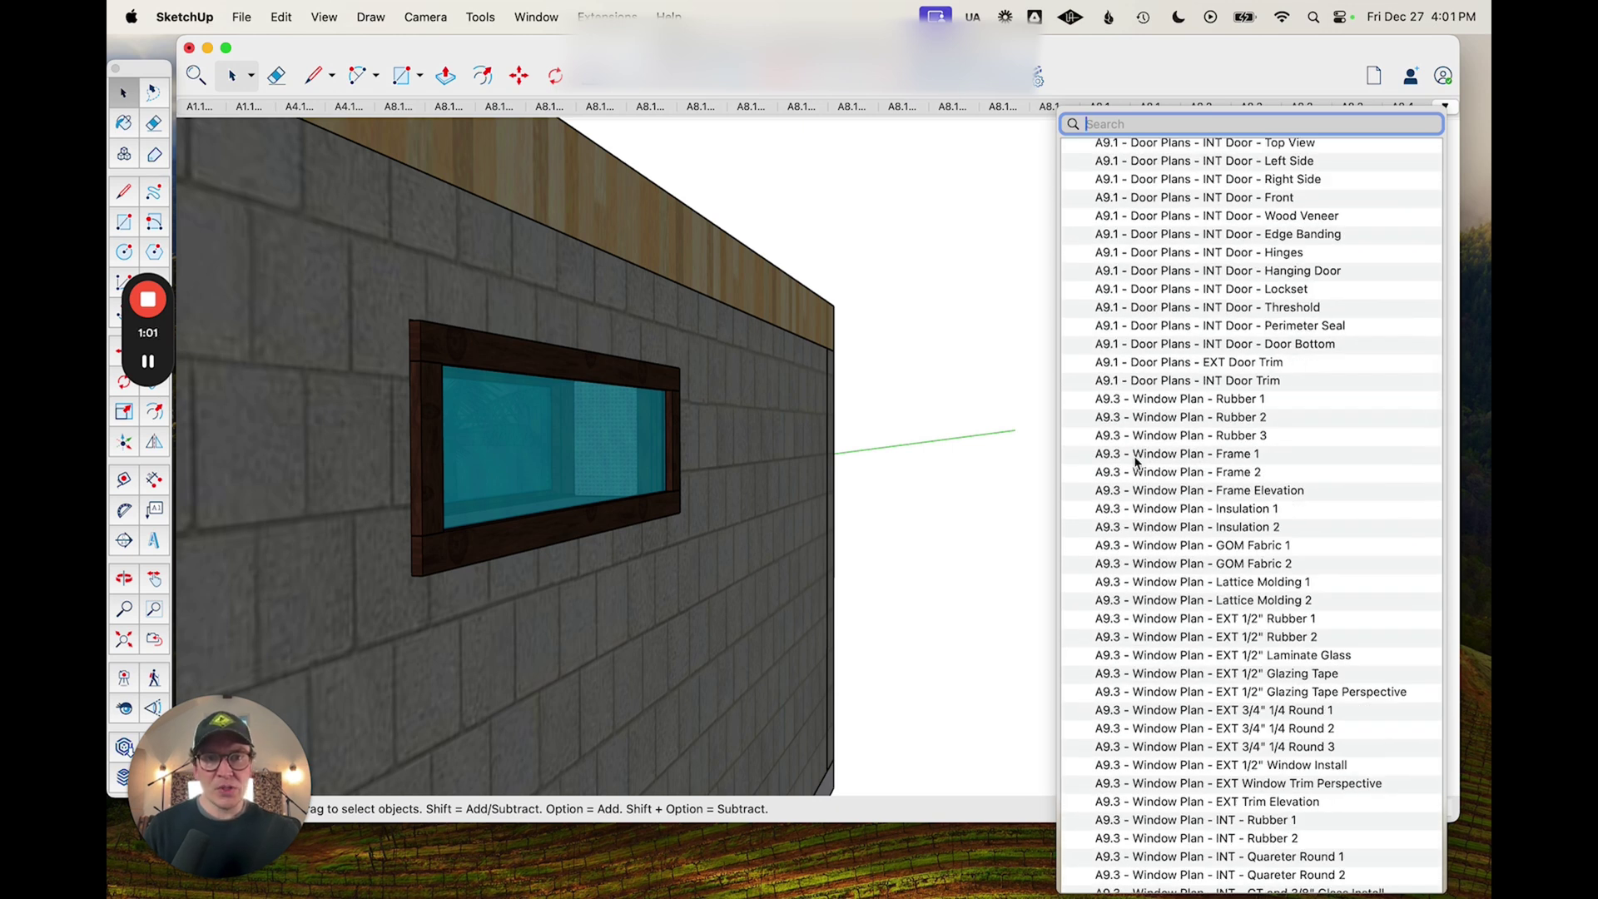
pyautogui.scroll(-1, 1137, 460)
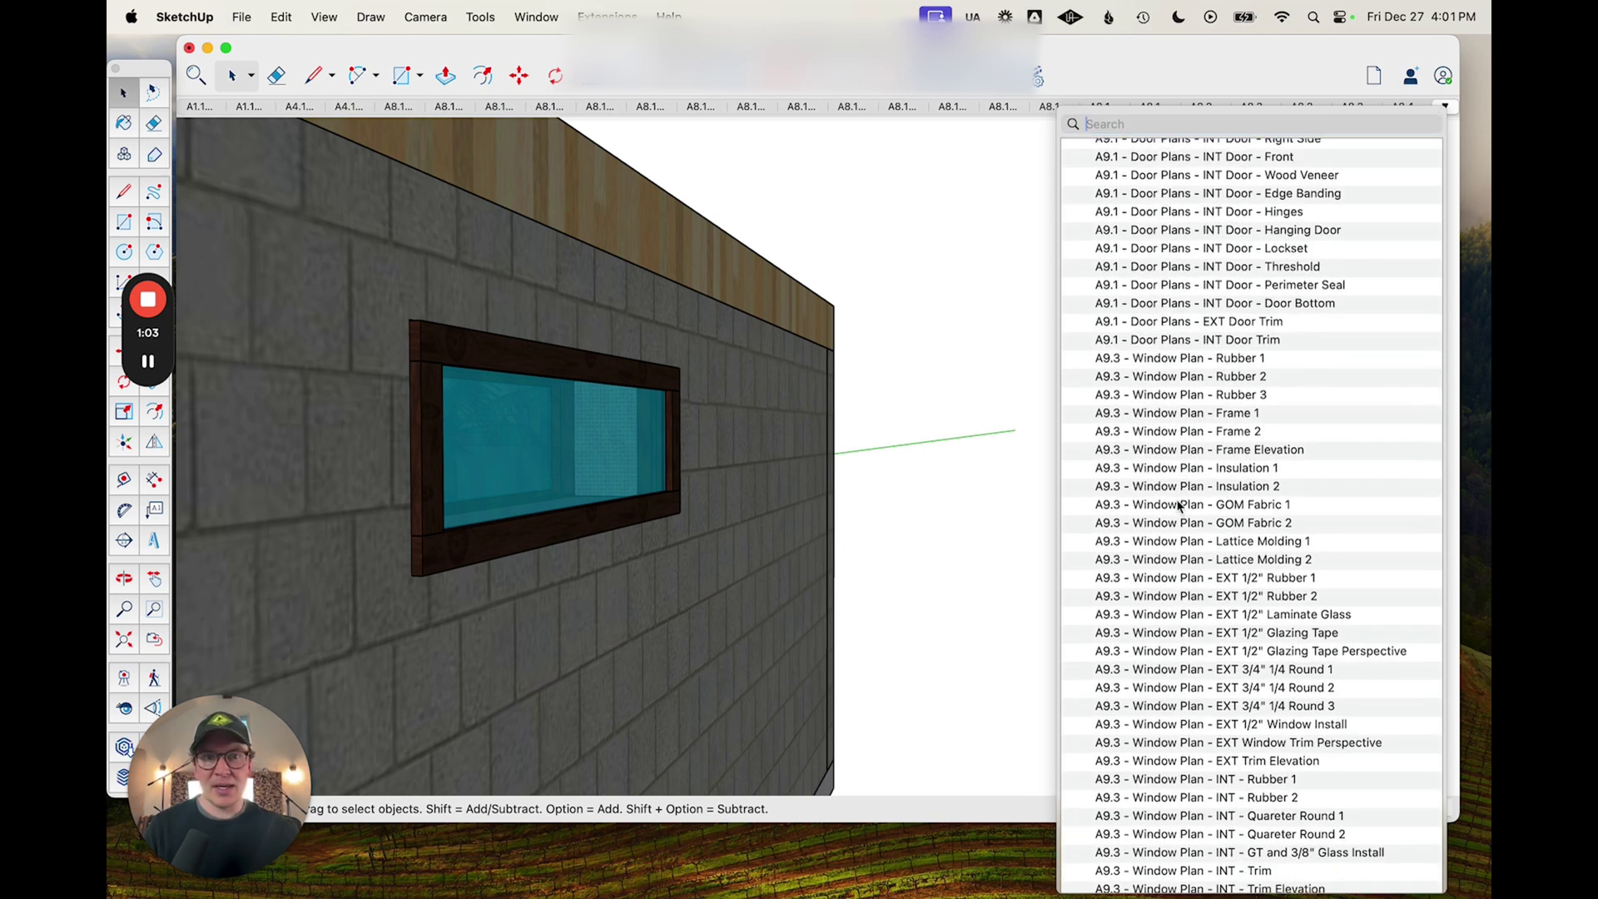
pyautogui.scroll(-13, 1179, 505)
pyautogui.scroll(7, 1176, 502)
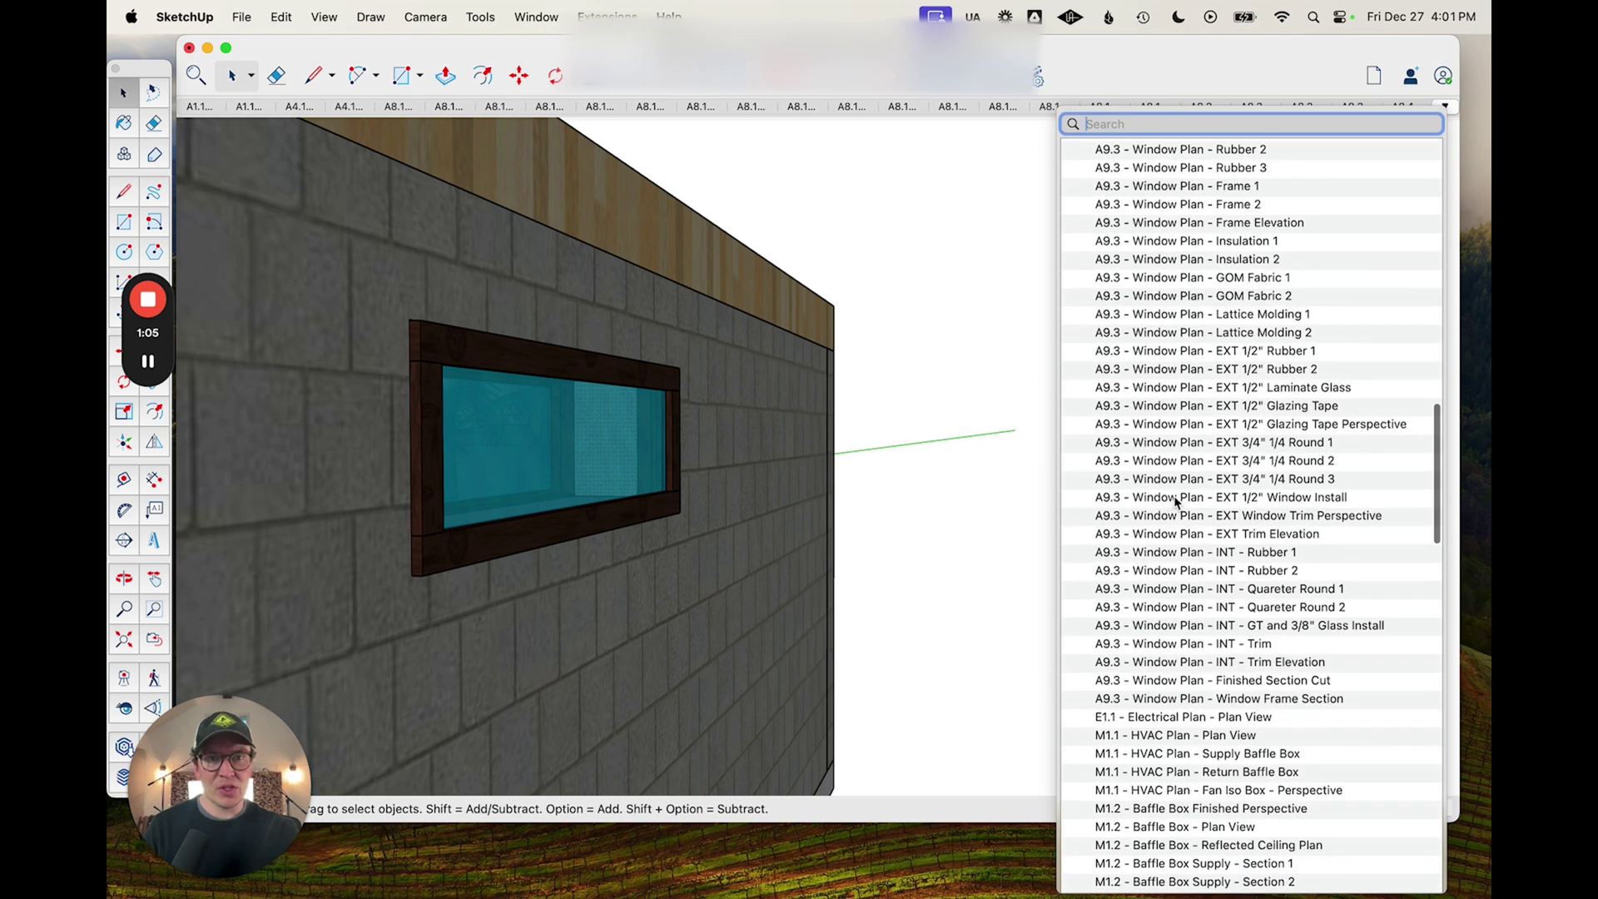
pyautogui.scroll(2, 1177, 458)
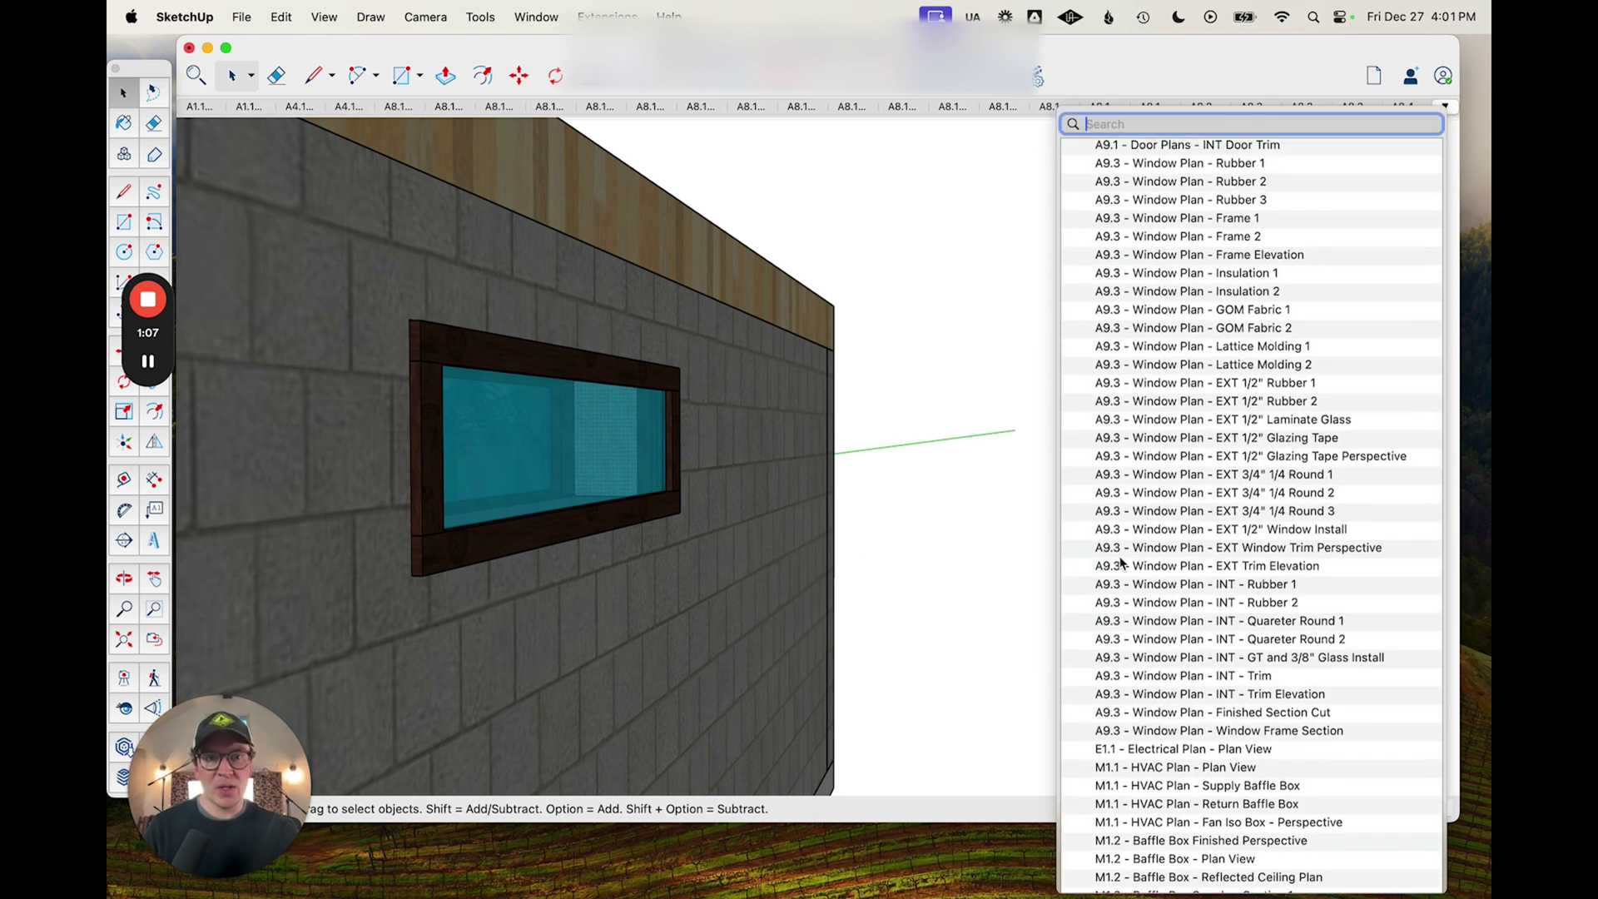
pyautogui.scroll(-6, 1121, 564)
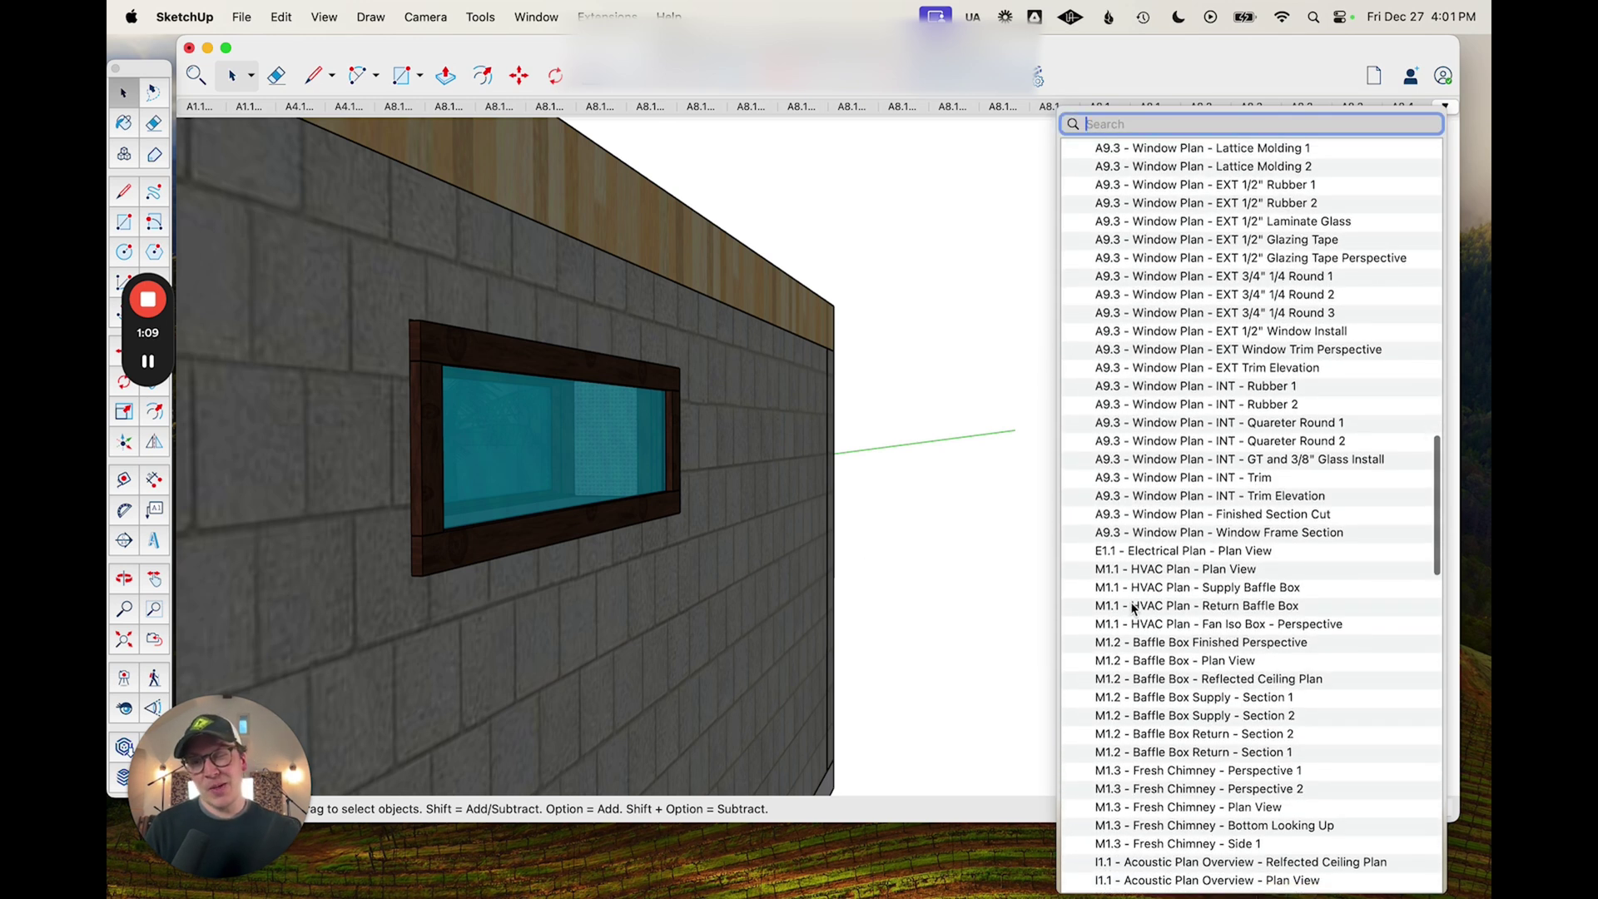
pyautogui.scroll(-3, 1136, 608)
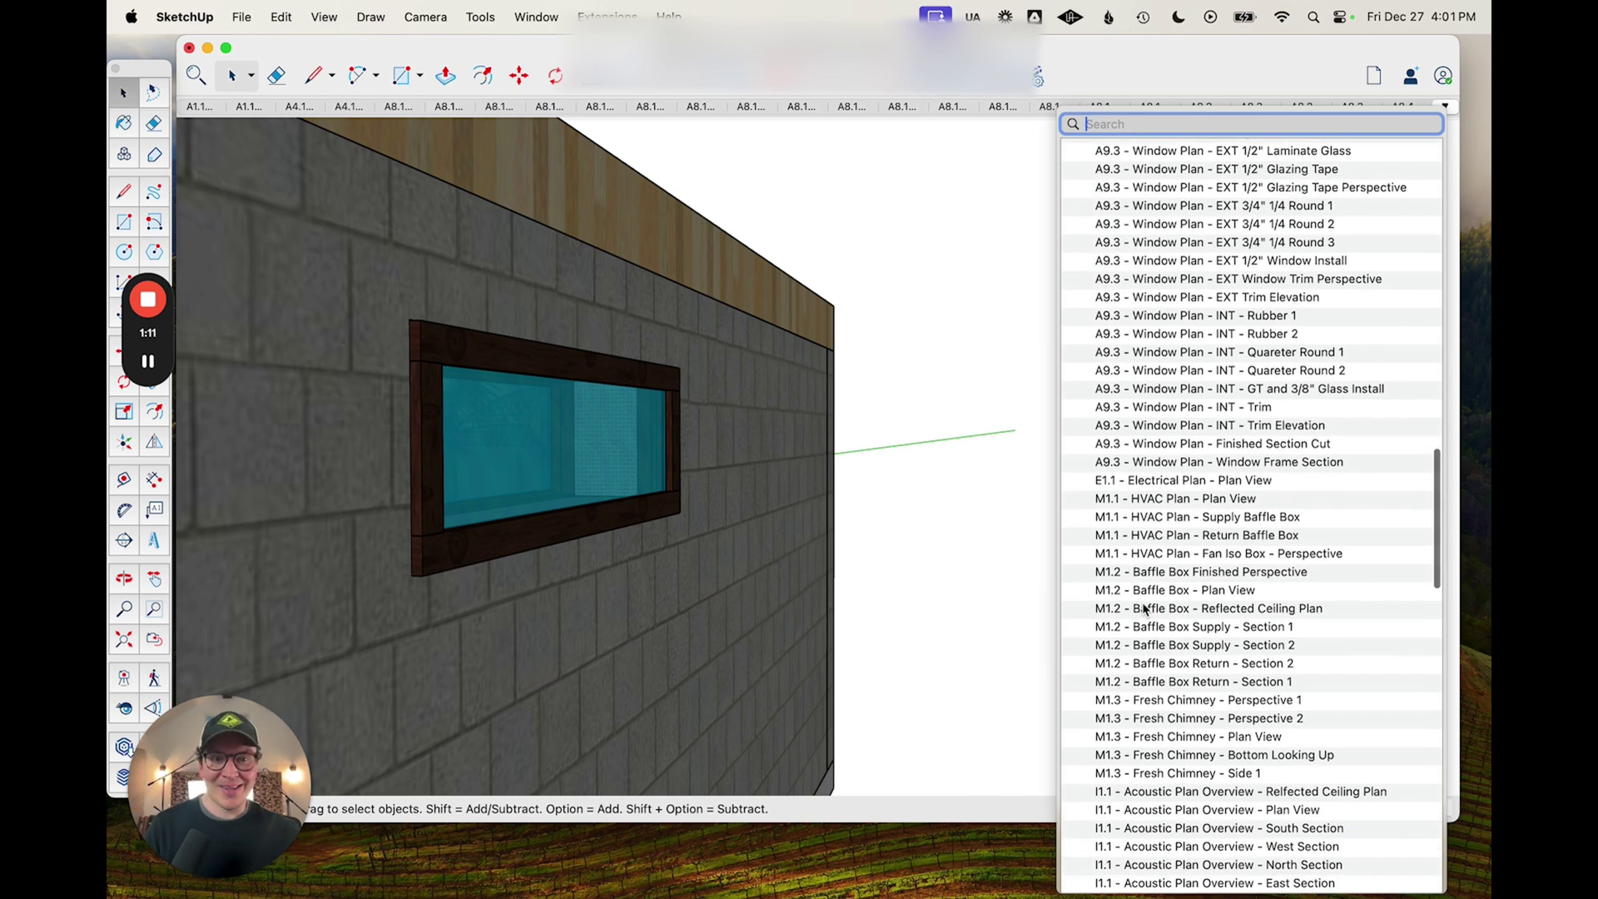
pyautogui.scroll(-2, 1145, 612)
pyautogui.scroll(7, 1149, 608)
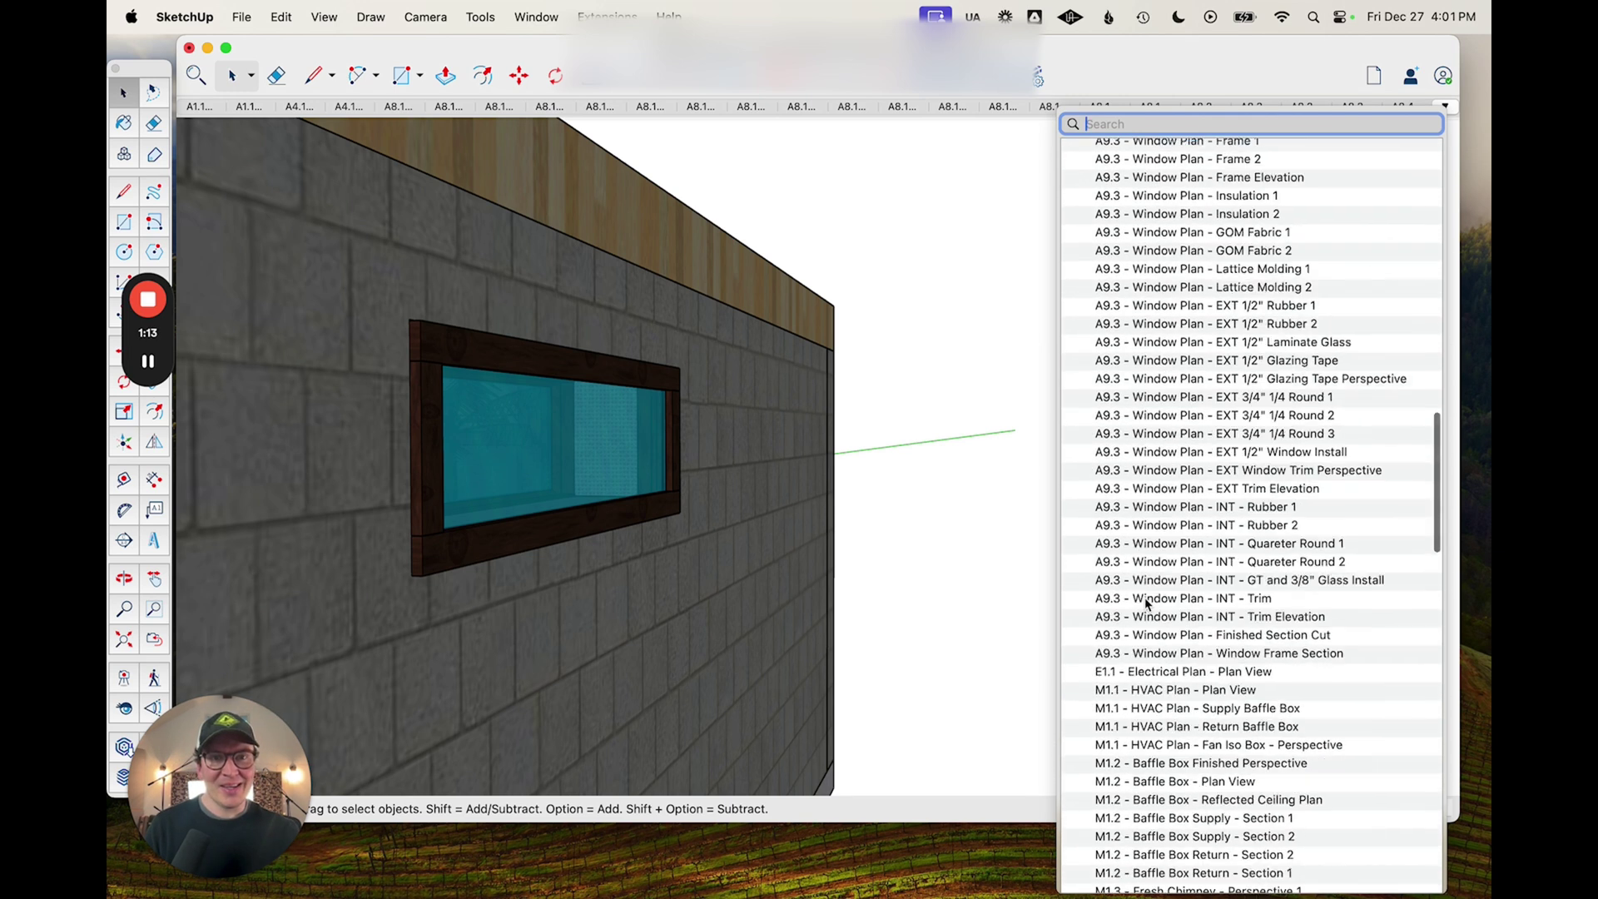
pyautogui.scroll(6, 1153, 554)
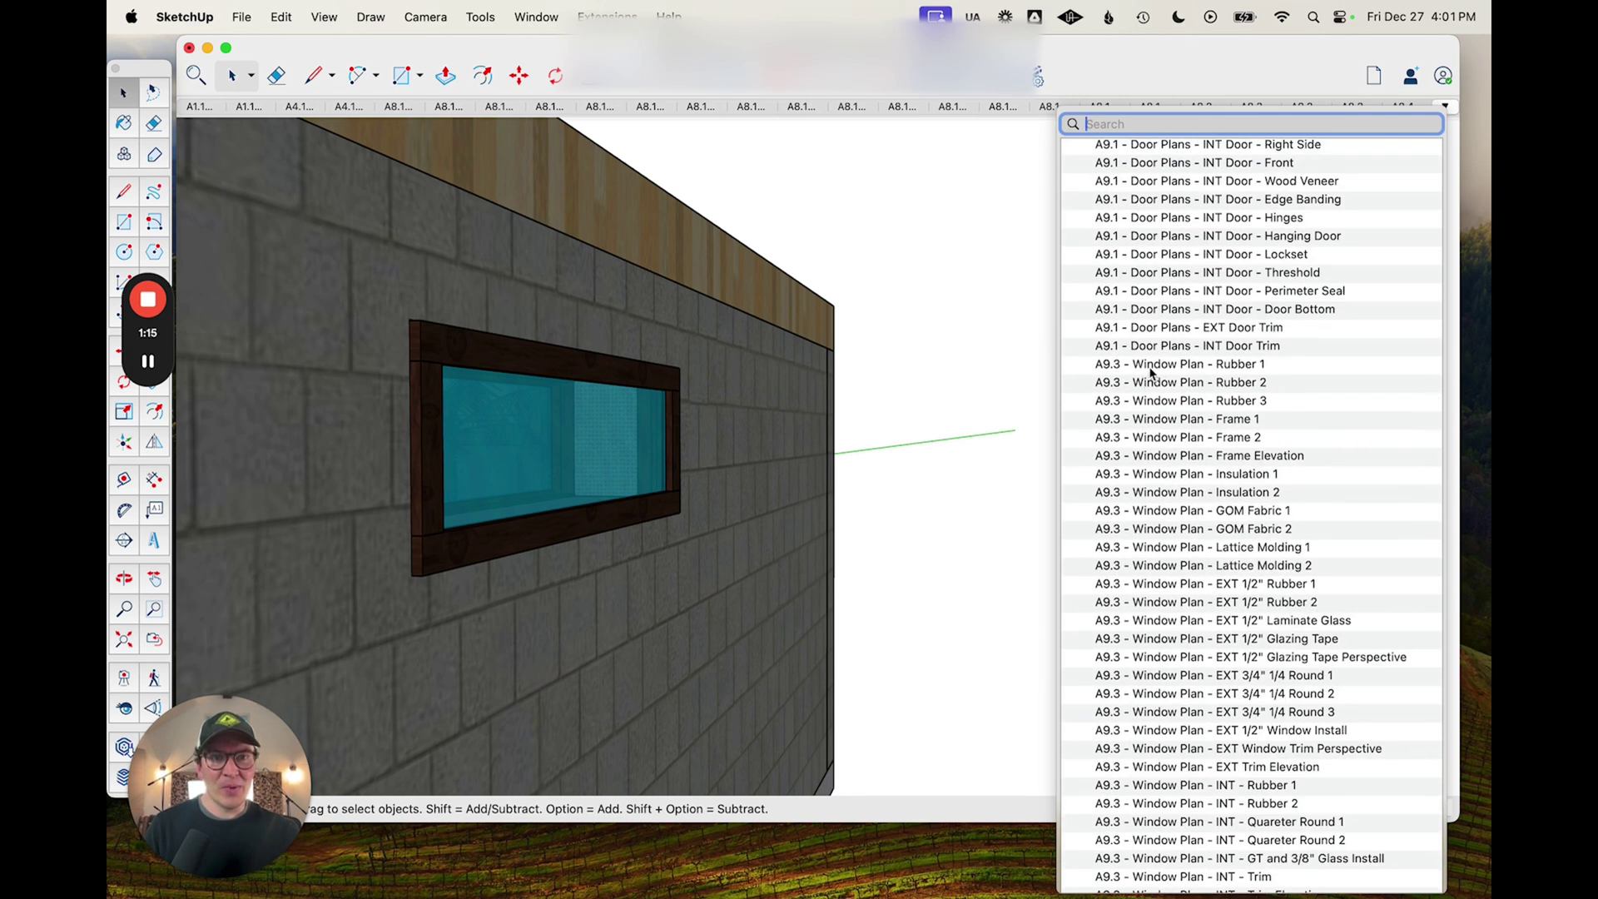
pyautogui.click(1158, 529)
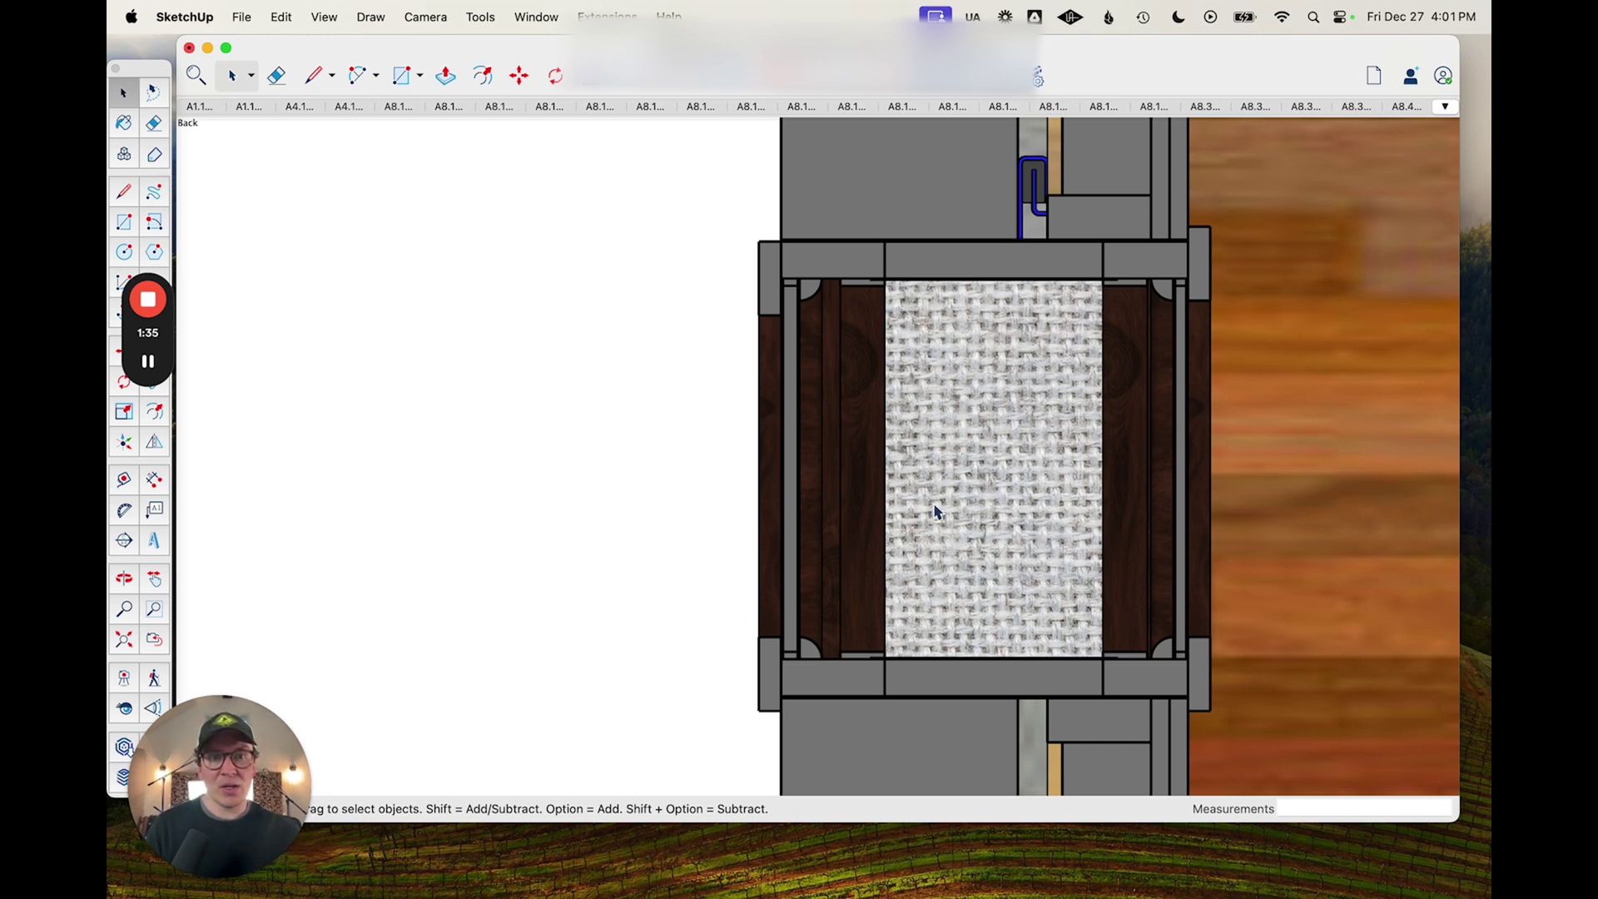
# - Examine the window section's frame, glass, trim and the wall layers above and below the opening
pyautogui.press('h')
pyautogui.moveTo(1002, 582); pyautogui.dragTo(813, 542)
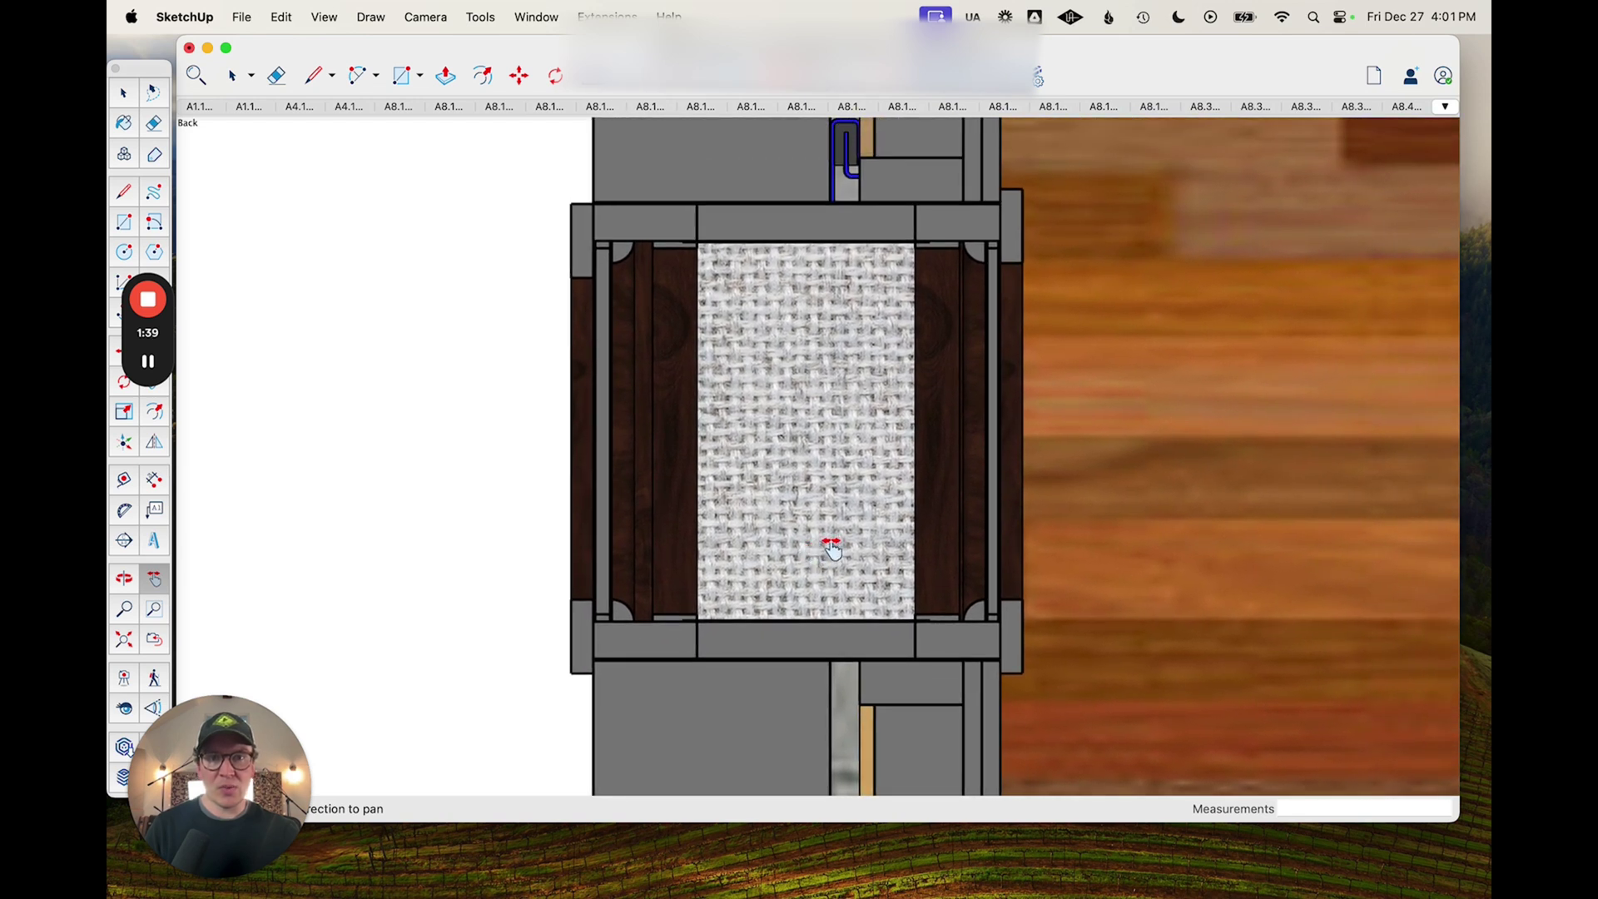
pyautogui.moveTo(889, 622); pyautogui.dragTo(910, 689)
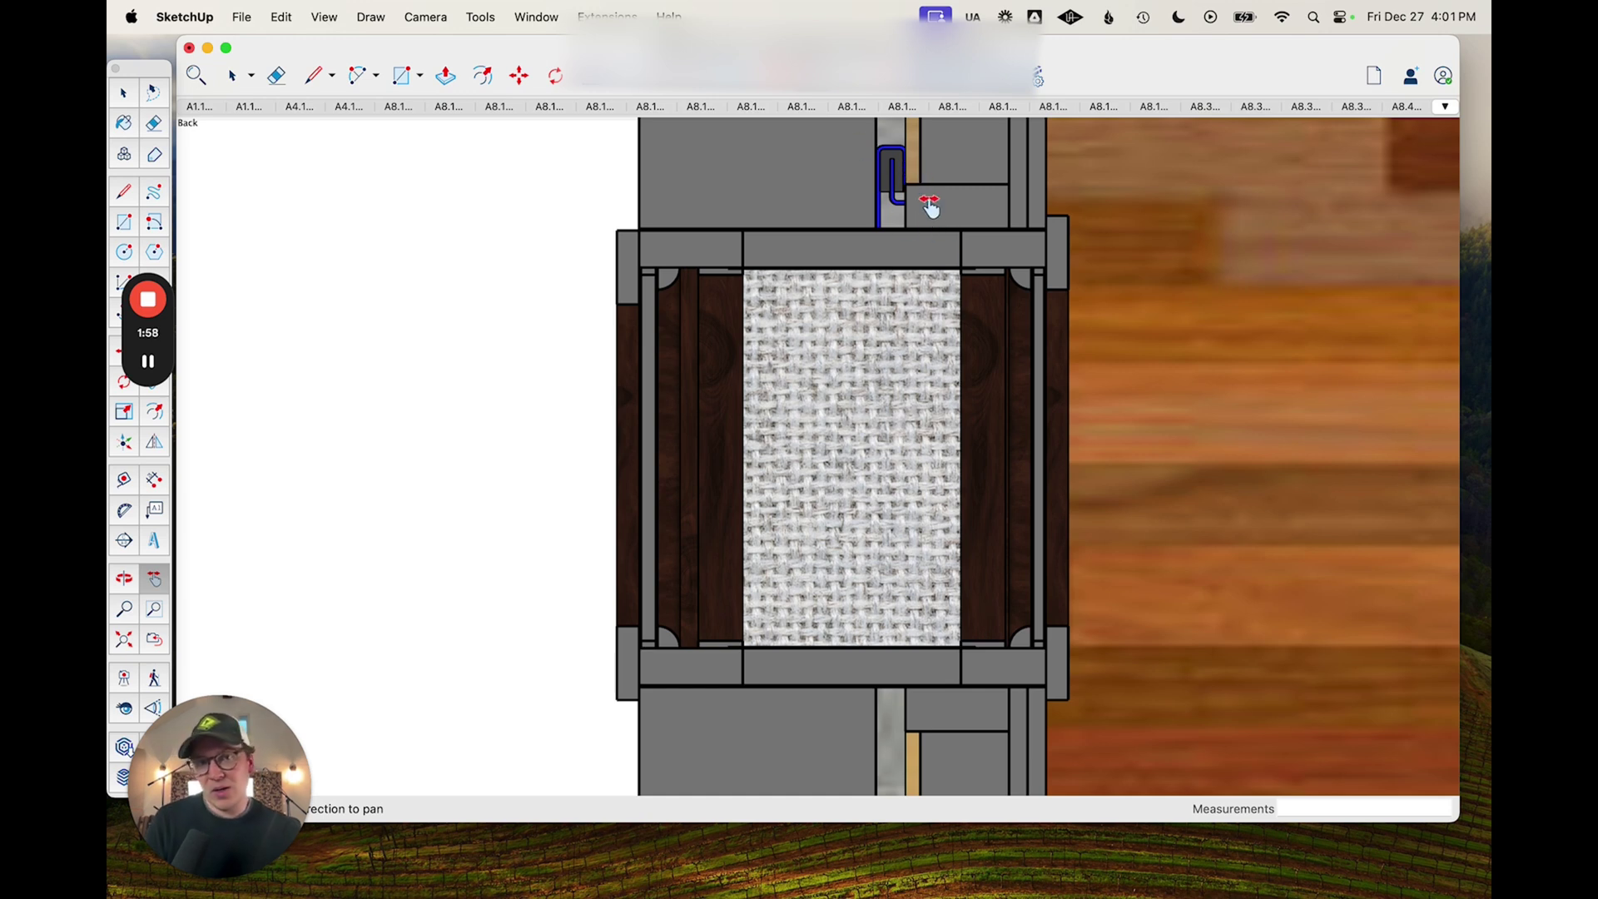
pyautogui.scroll(-5, 936, 293)
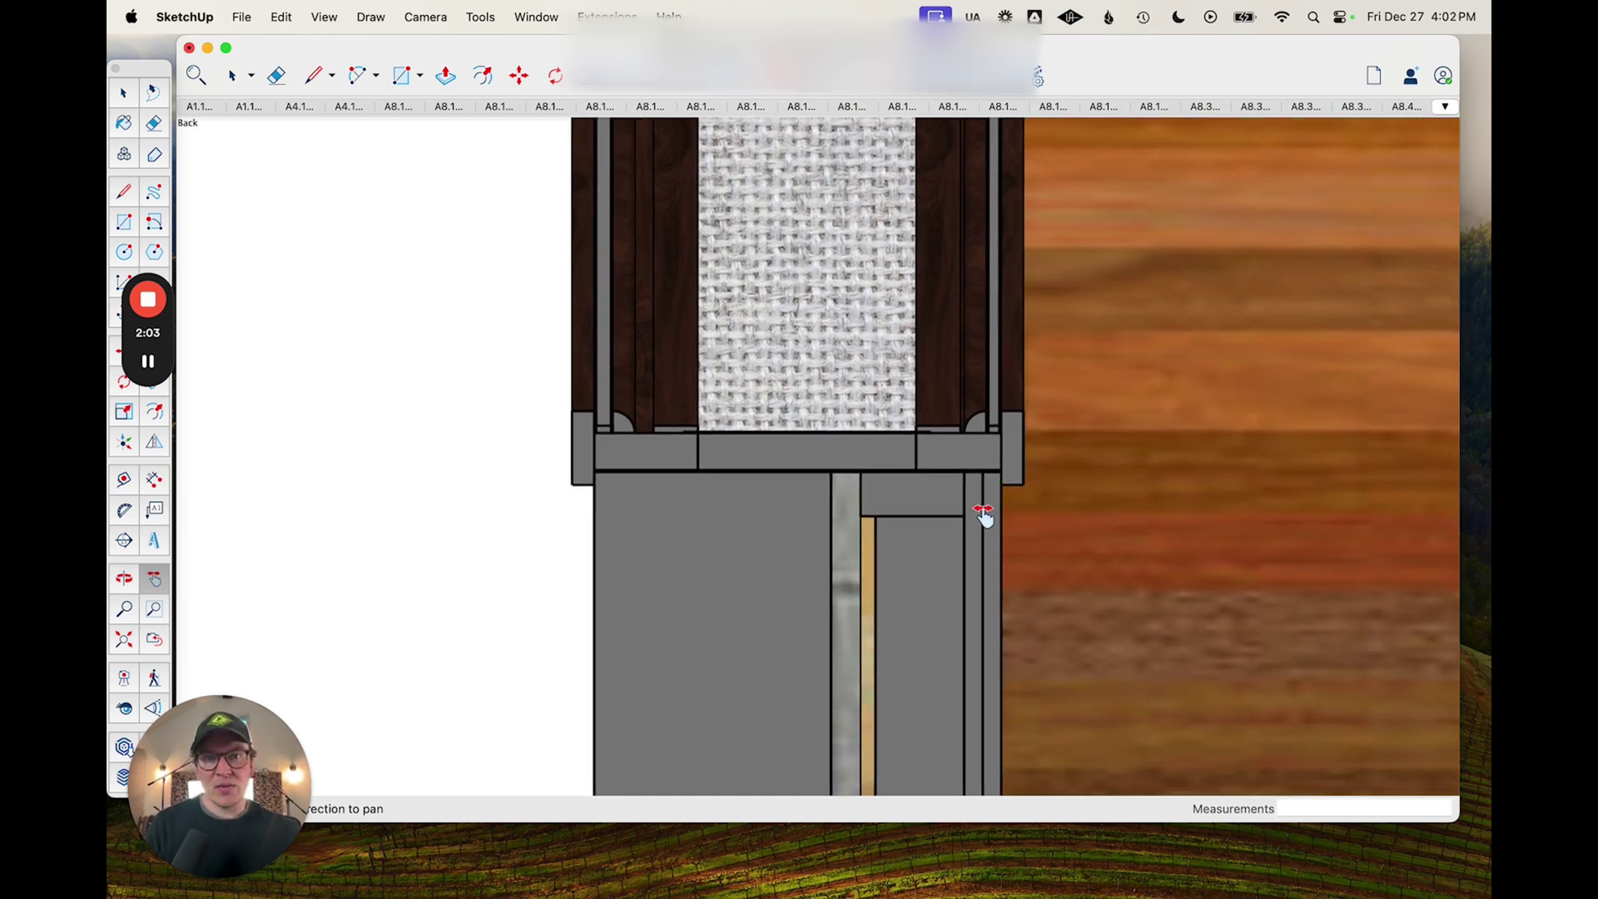
pyautogui.scroll(-12, 975, 458)
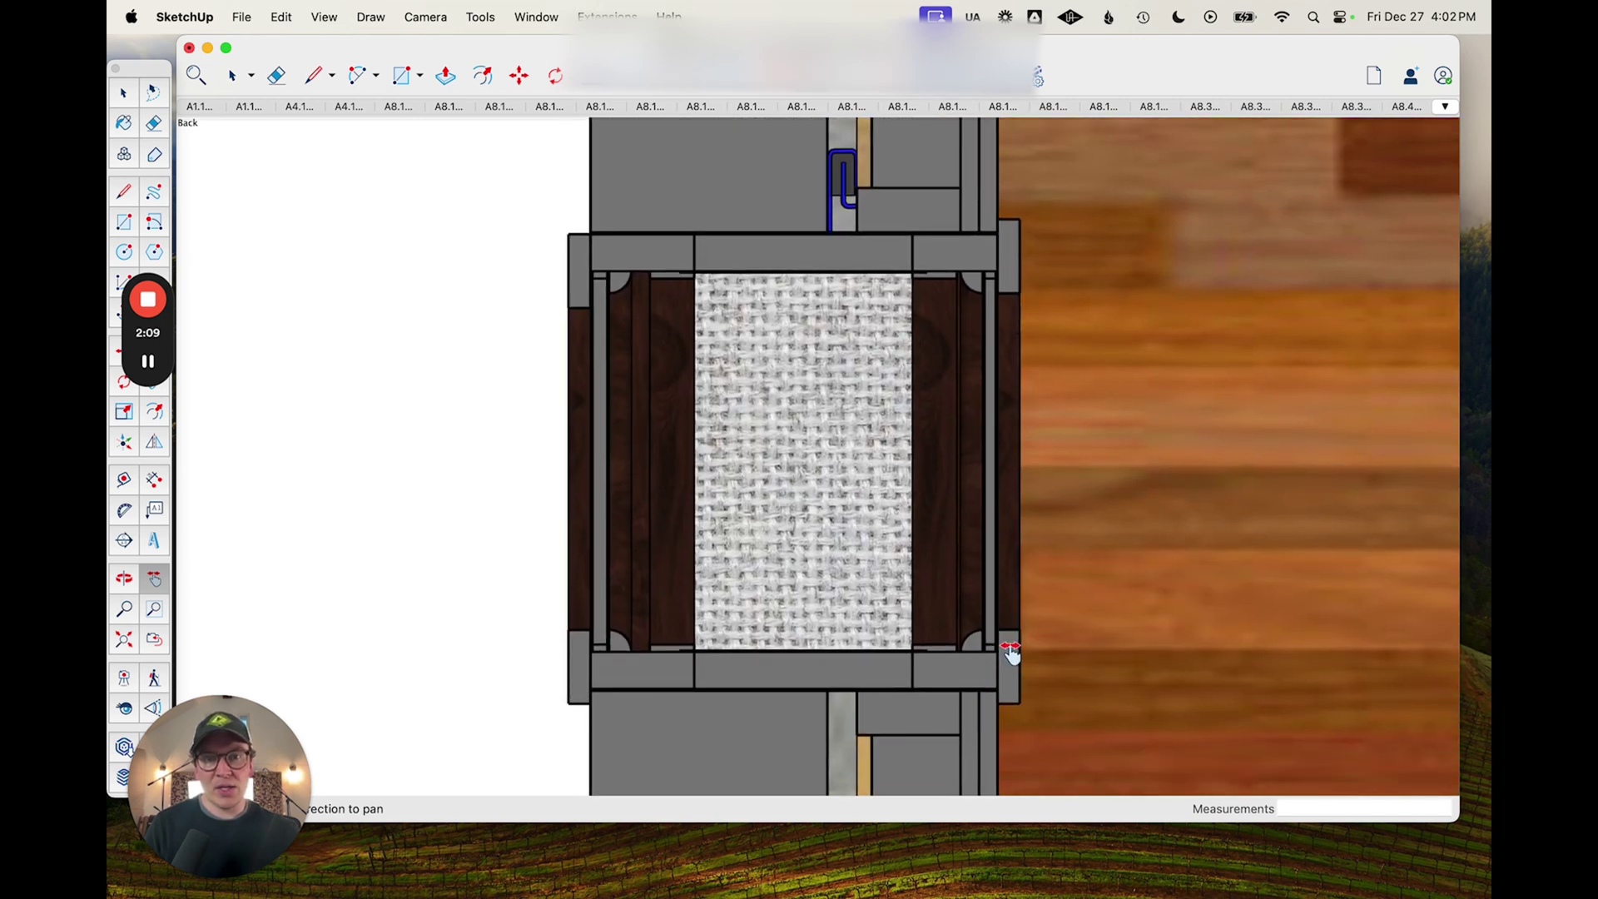
# - Check the thickness of the window frame's bottom board with the Tape Measure, without placing a guide
pyautogui.press('t')
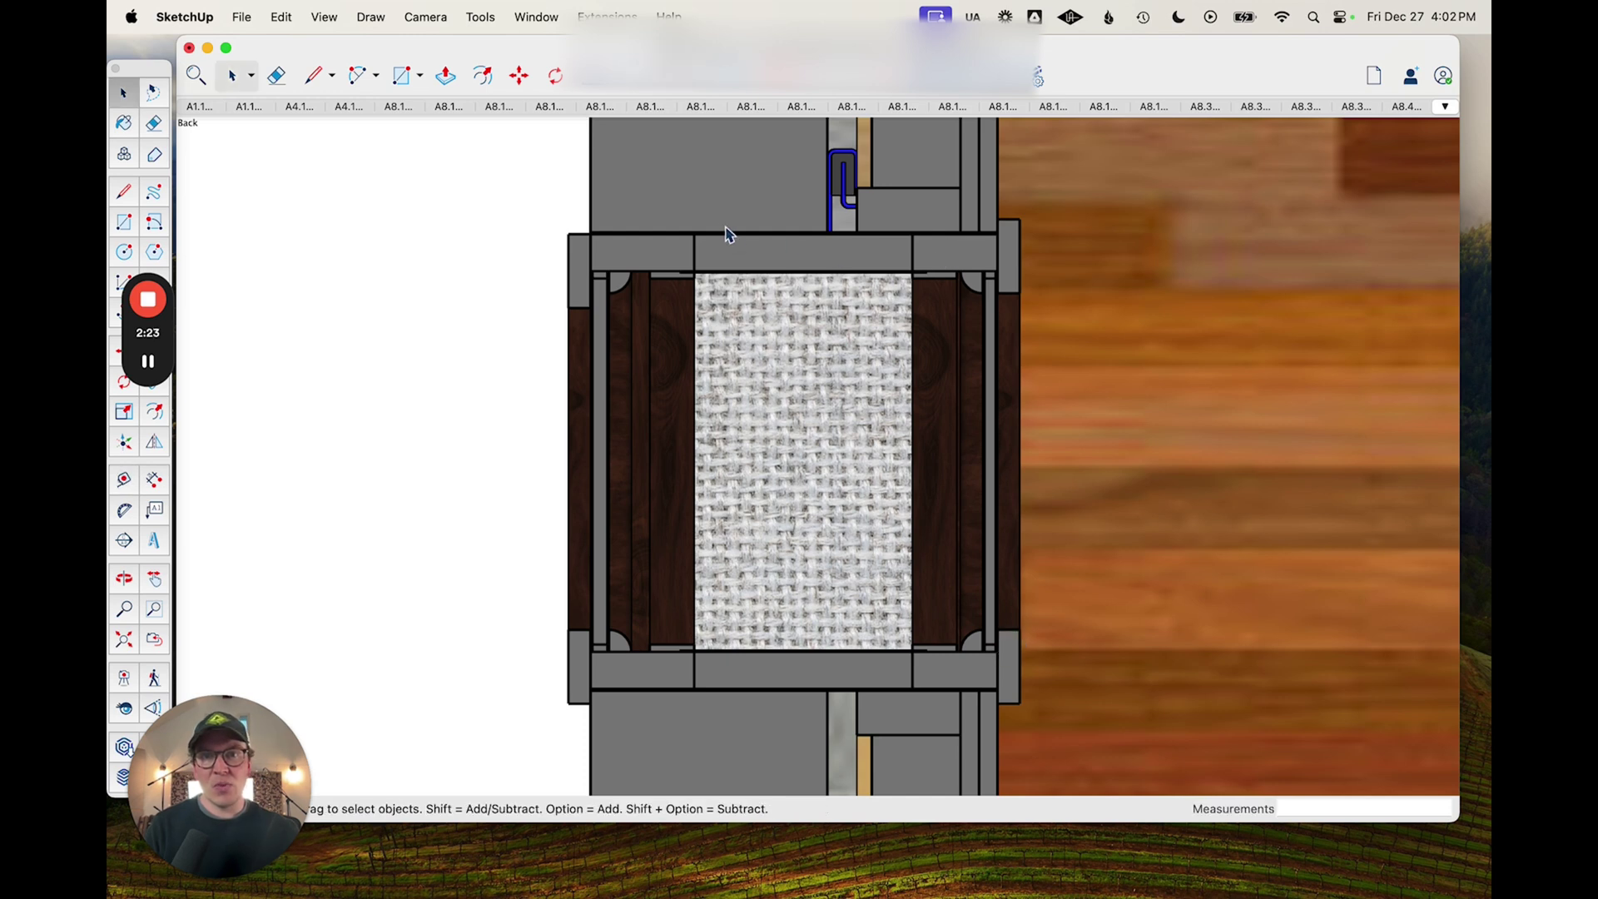
pyautogui.press('t')
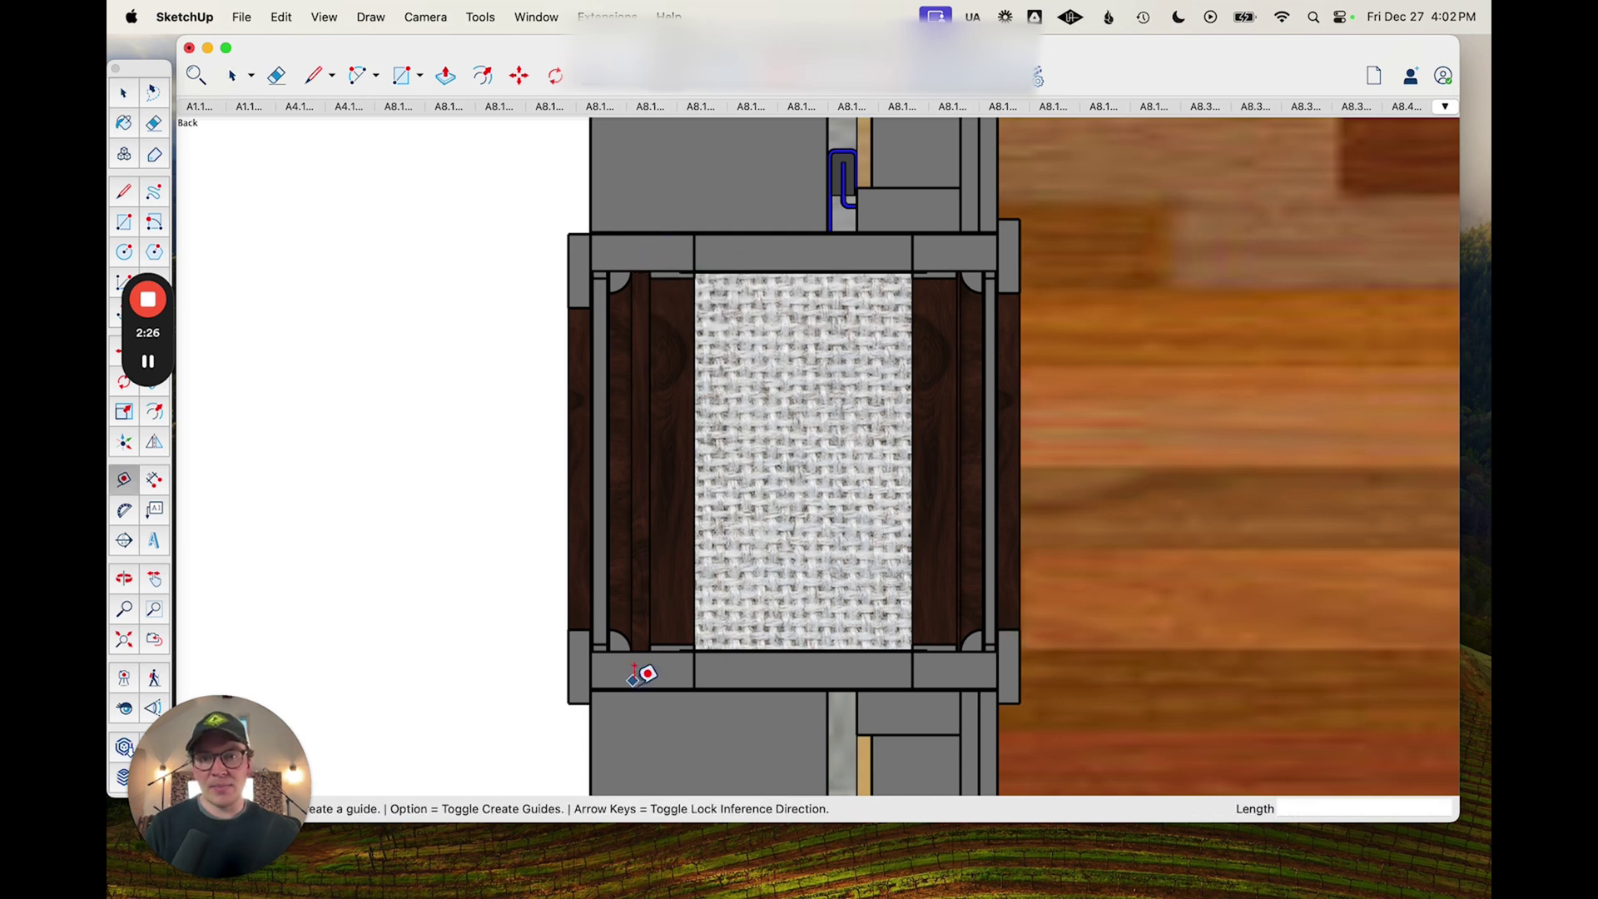
pyautogui.click(642, 651)
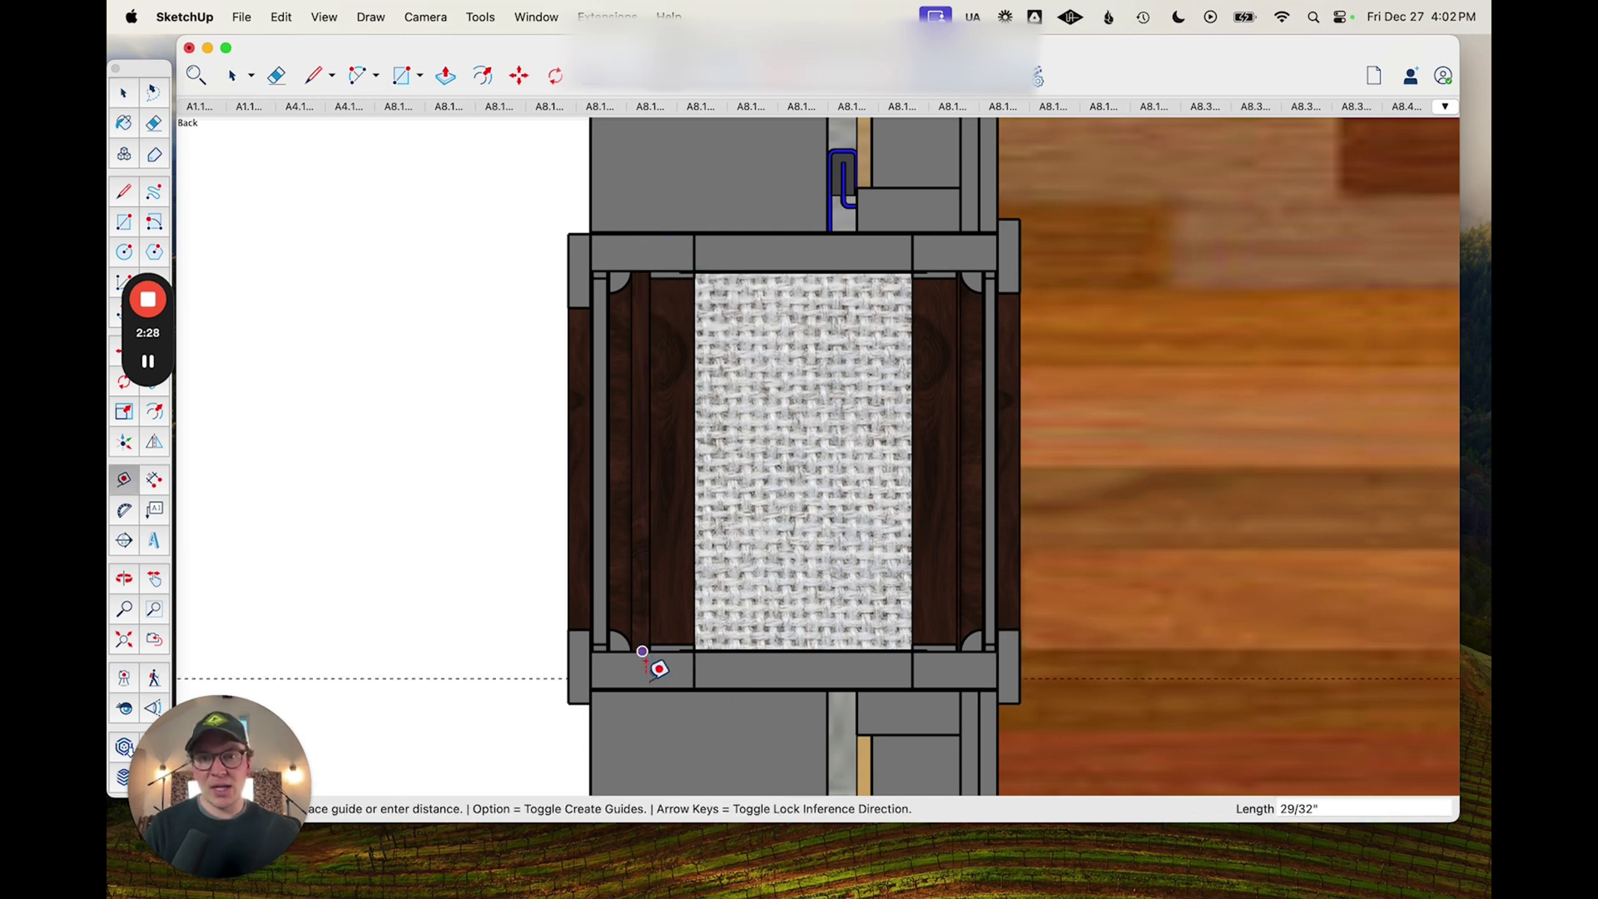
pyautogui.press('space')
pyautogui.scroll(4, 648, 698)
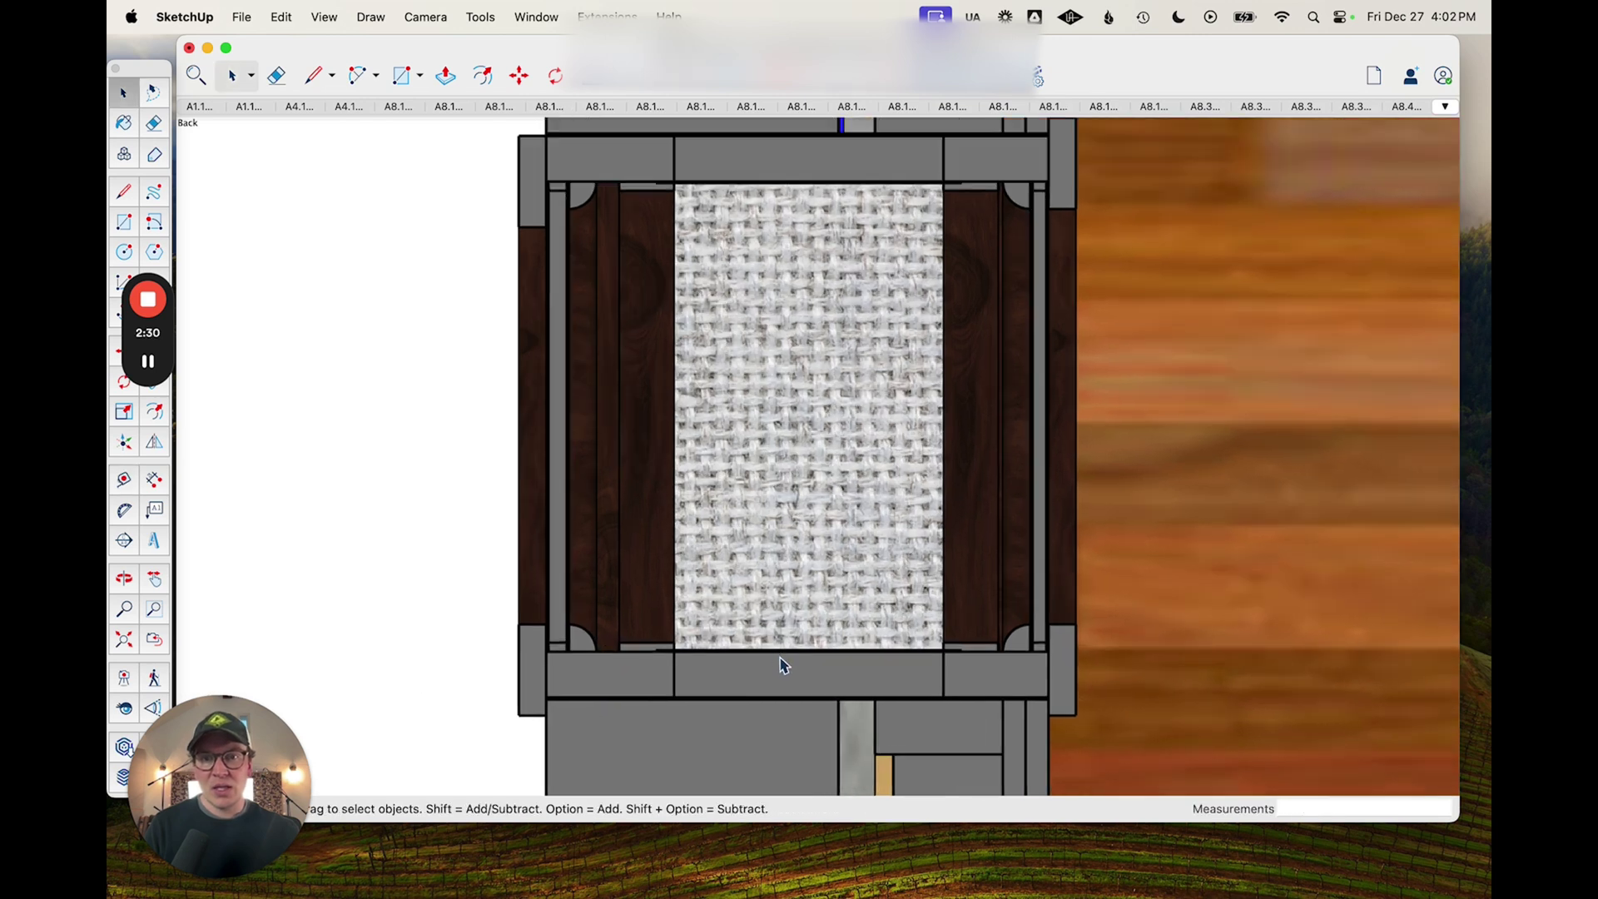
pyautogui.press('t')
pyautogui.click(801, 670)
pyautogui.press('space')
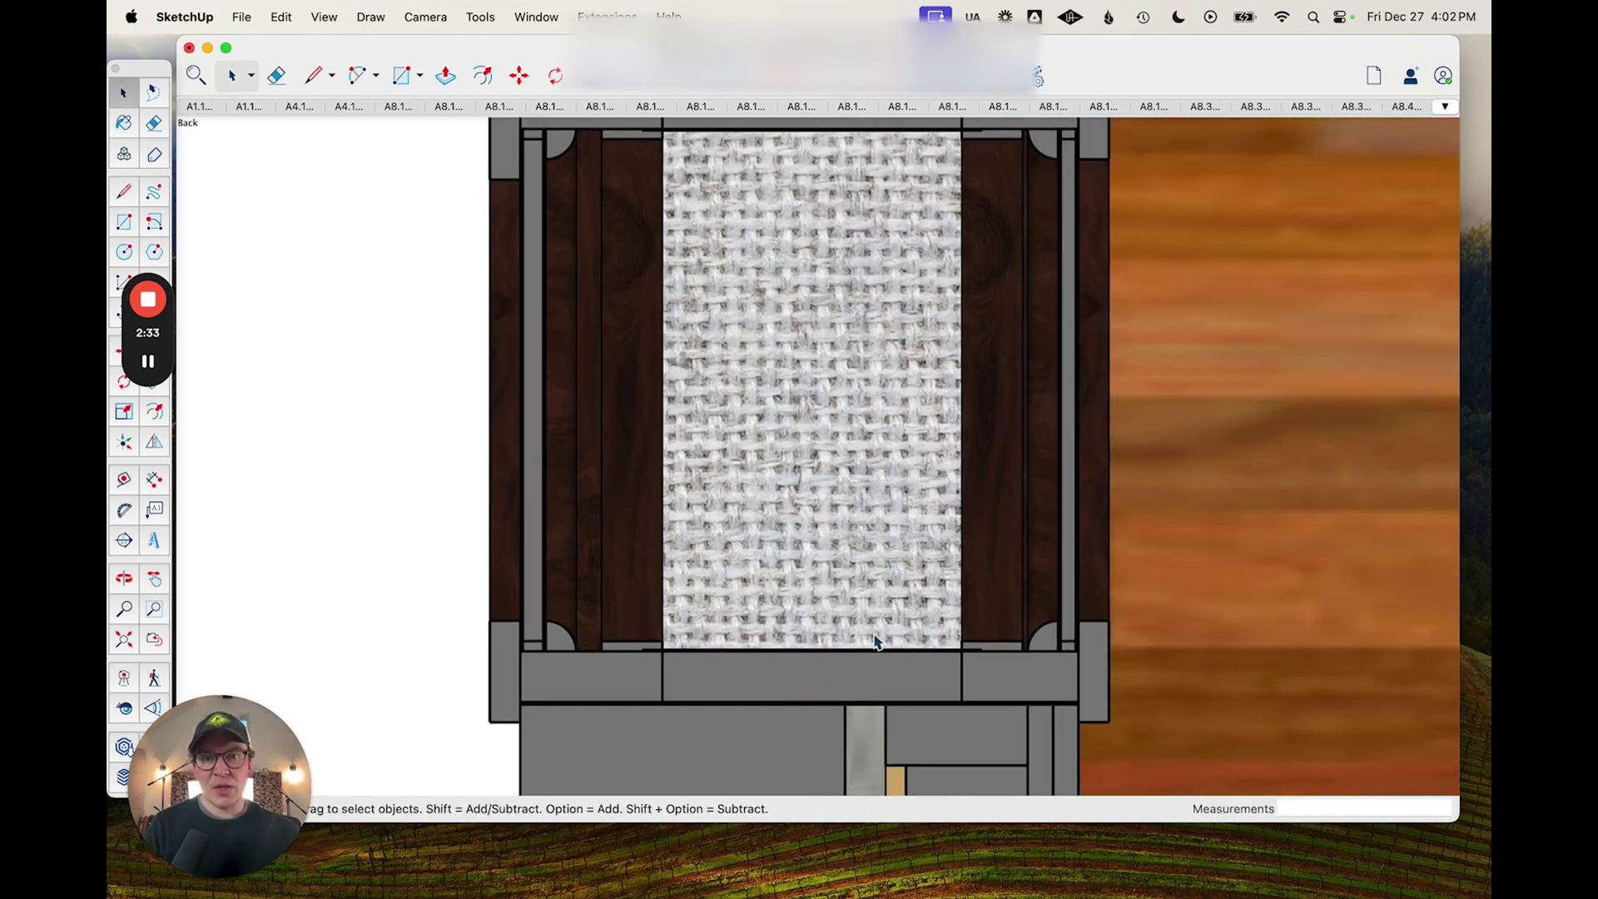
# - Orbit the window section to an angled view and switch the camera to perspective projection
pyautogui.scroll(-3, 874, 642)
pyautogui.moveTo(874, 642); pyautogui.dragTo(834, 501, button='middle')
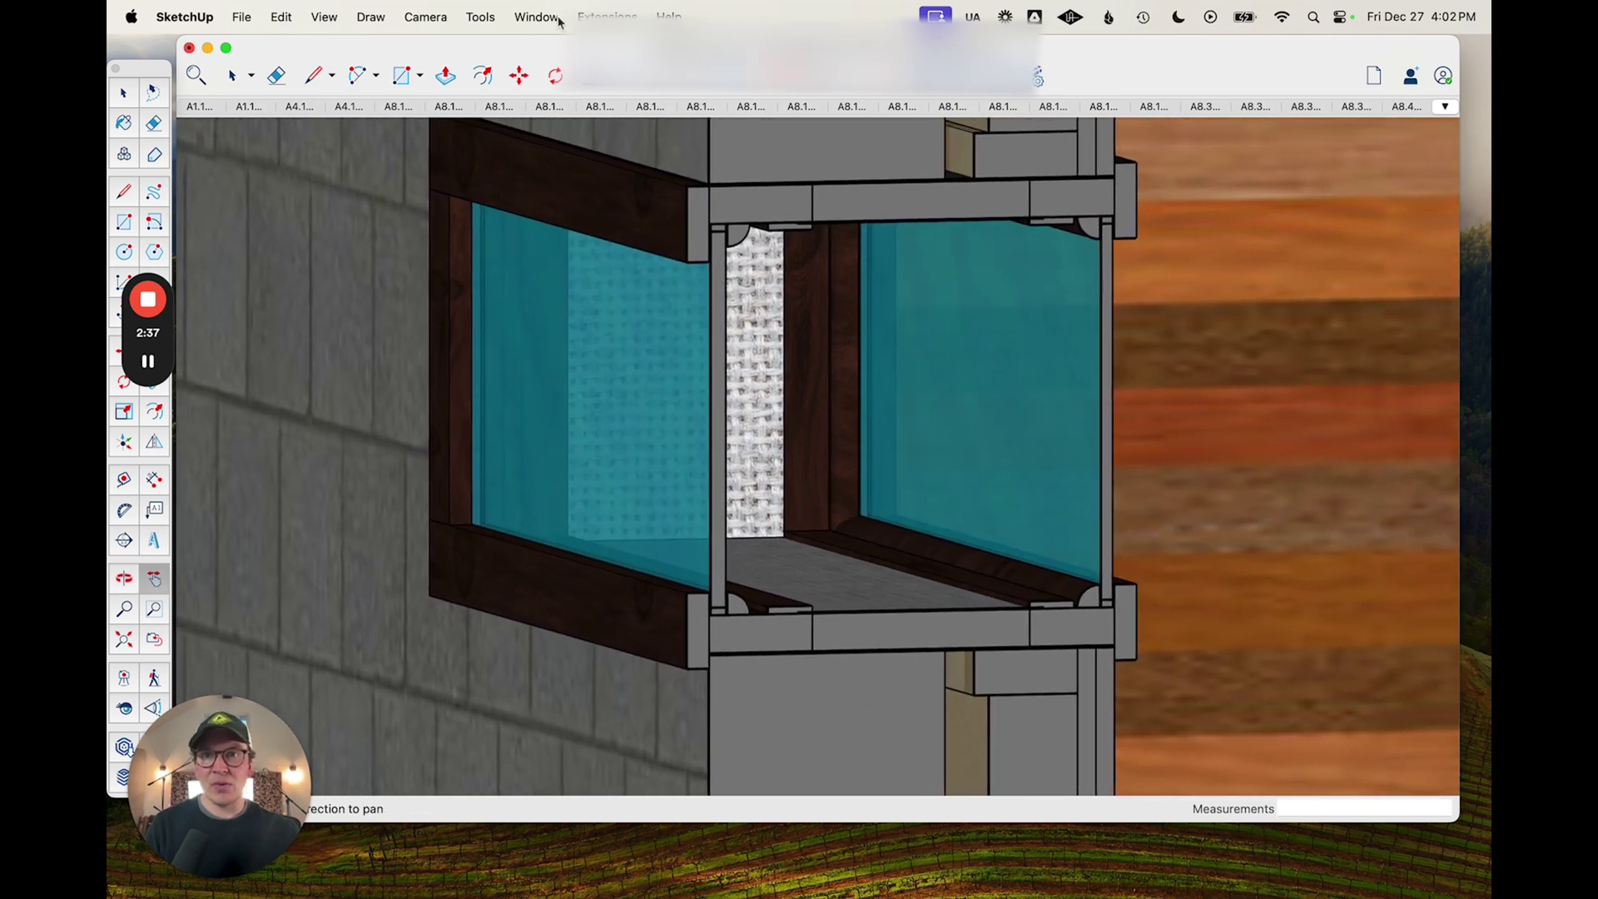
pyautogui.click(559, 21)
pyautogui.moveTo(483, 21)
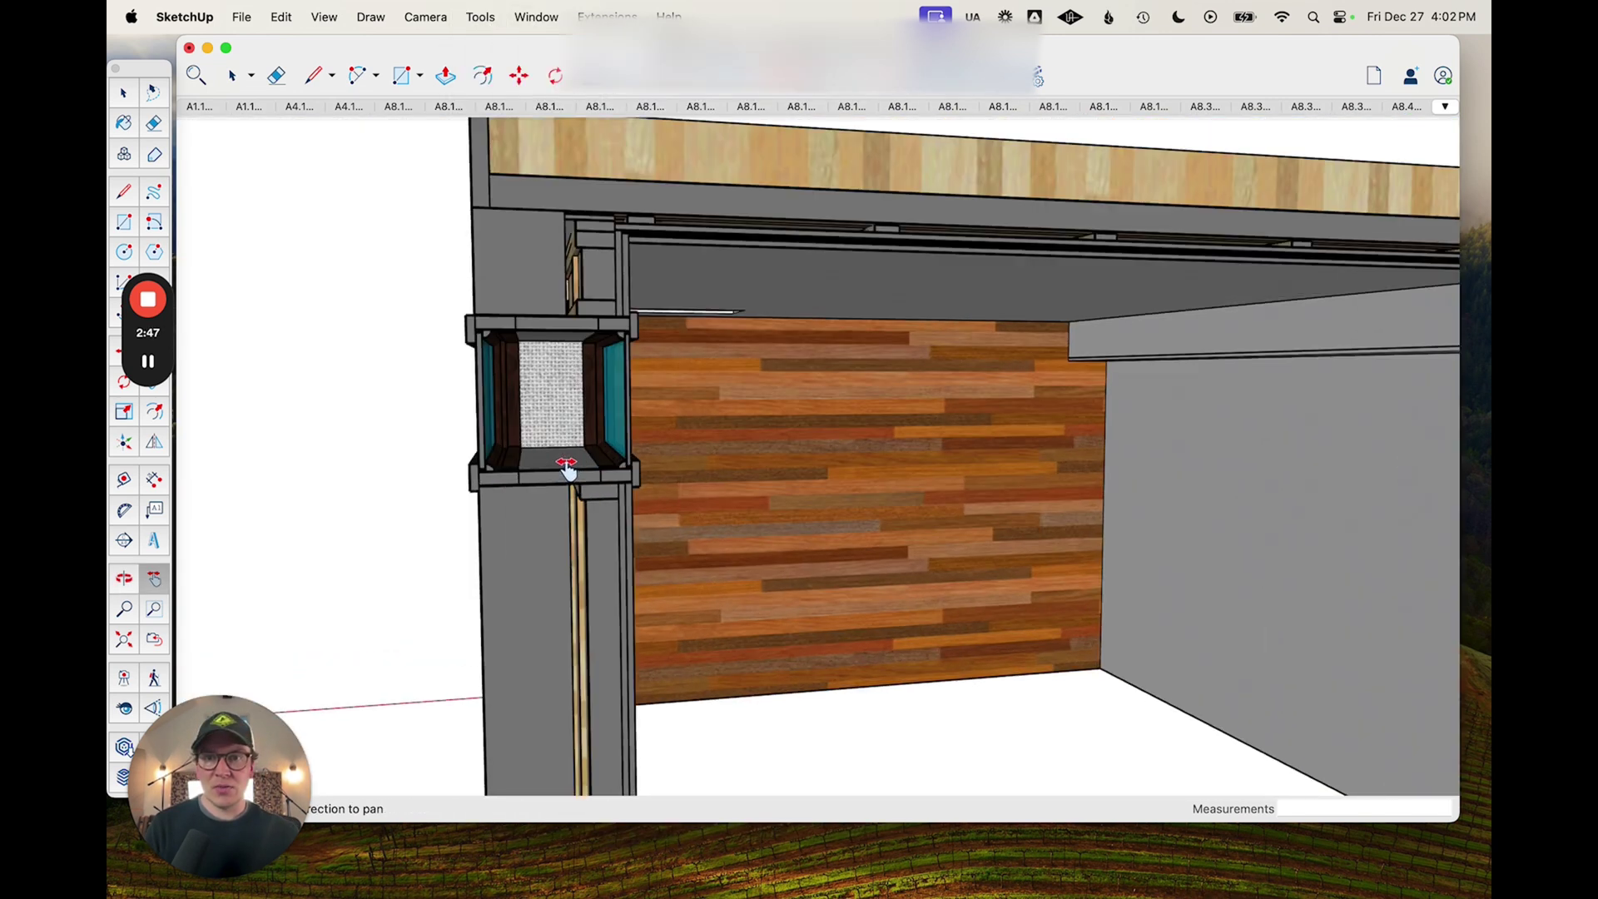
# - Examine how the bottom of the window frame spans the outer wall, the gap and the inner stud wall
pyautogui.scroll(5, 750, 447)
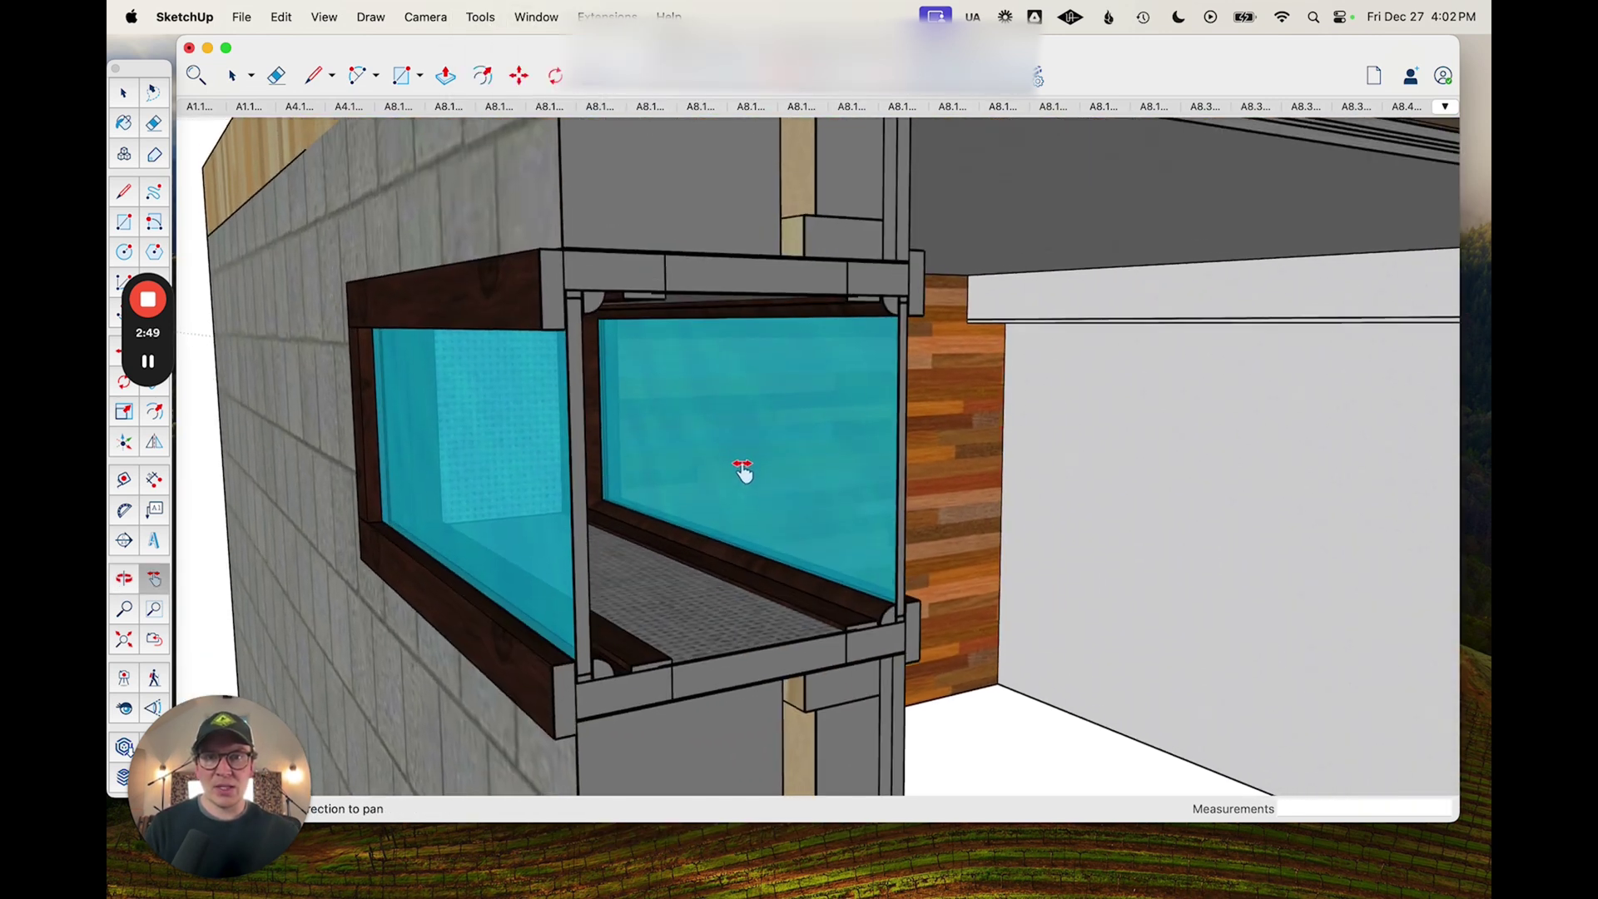
pyautogui.moveTo(742, 467); pyautogui.dragTo(697, 606, button='middle')
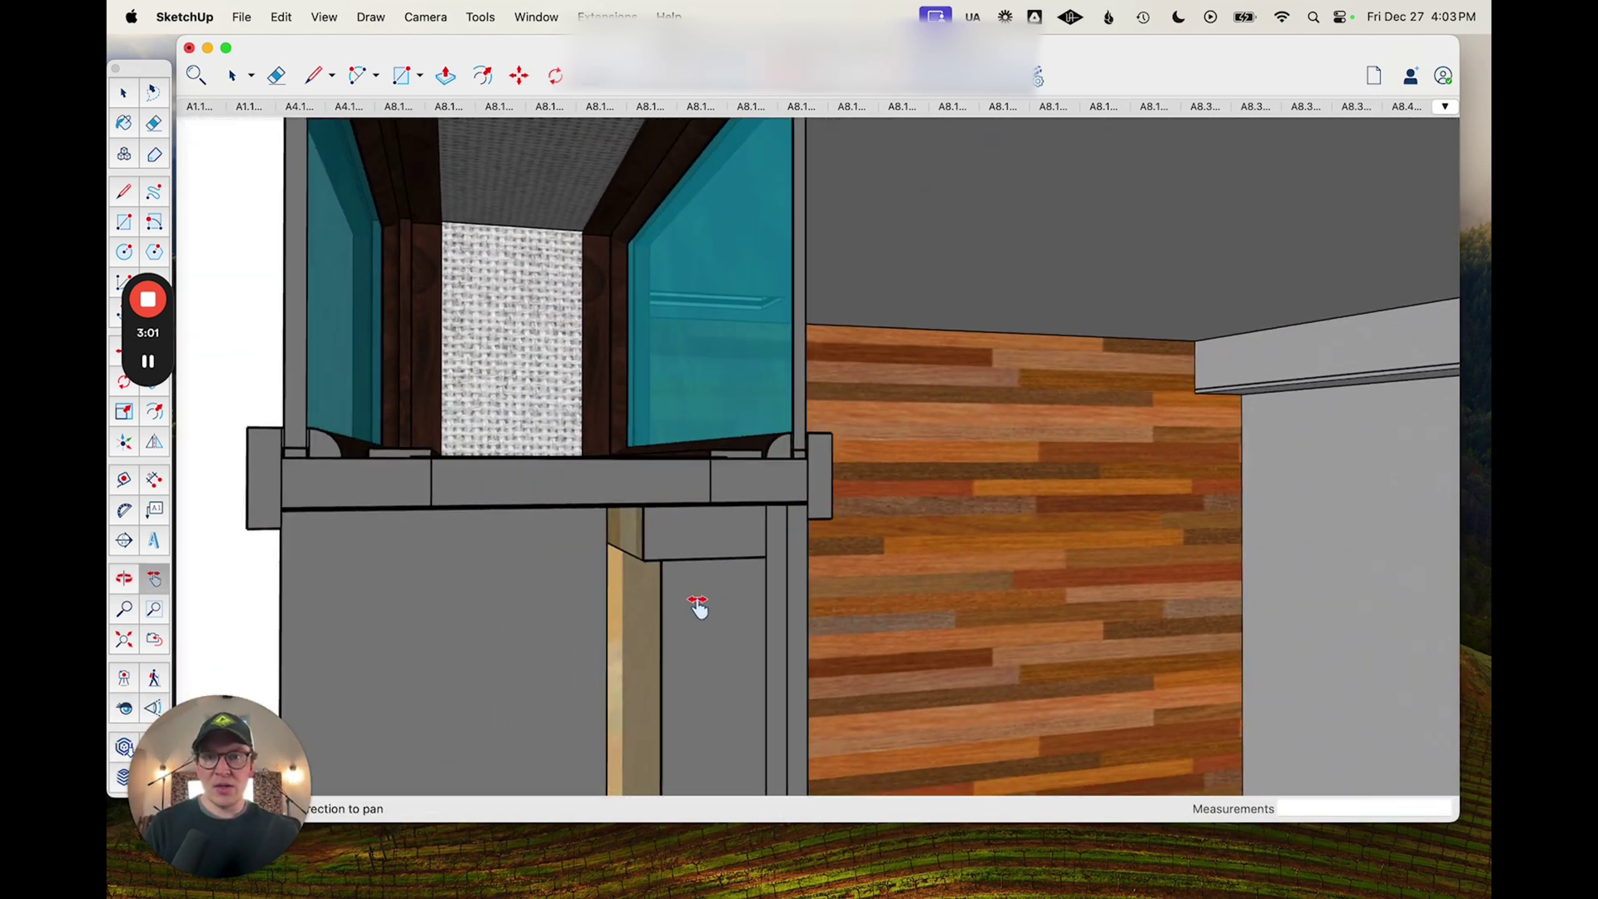
pyautogui.keyDown('shift'); pyautogui.moveTo(657, 545); pyautogui.dragTo(710, 528, button='middle'); pyautogui.keyUp('shift')
pyautogui.press('h')
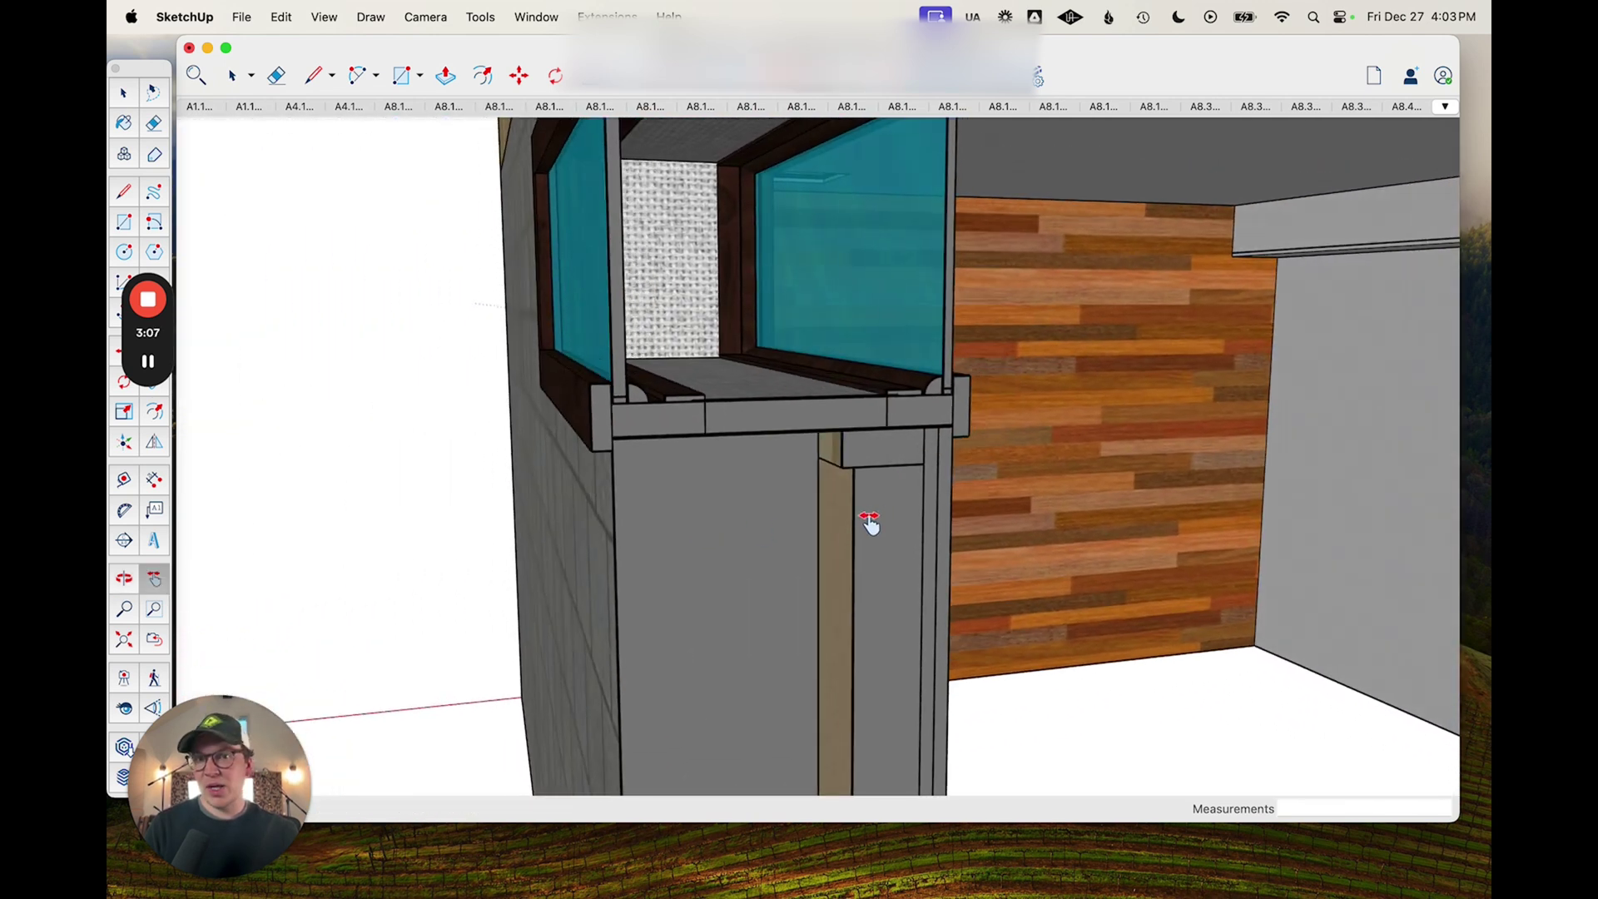
pyautogui.scroll(3, 867, 525)
pyautogui.moveTo(845, 522); pyautogui.dragTo(809, 527, button='middle')
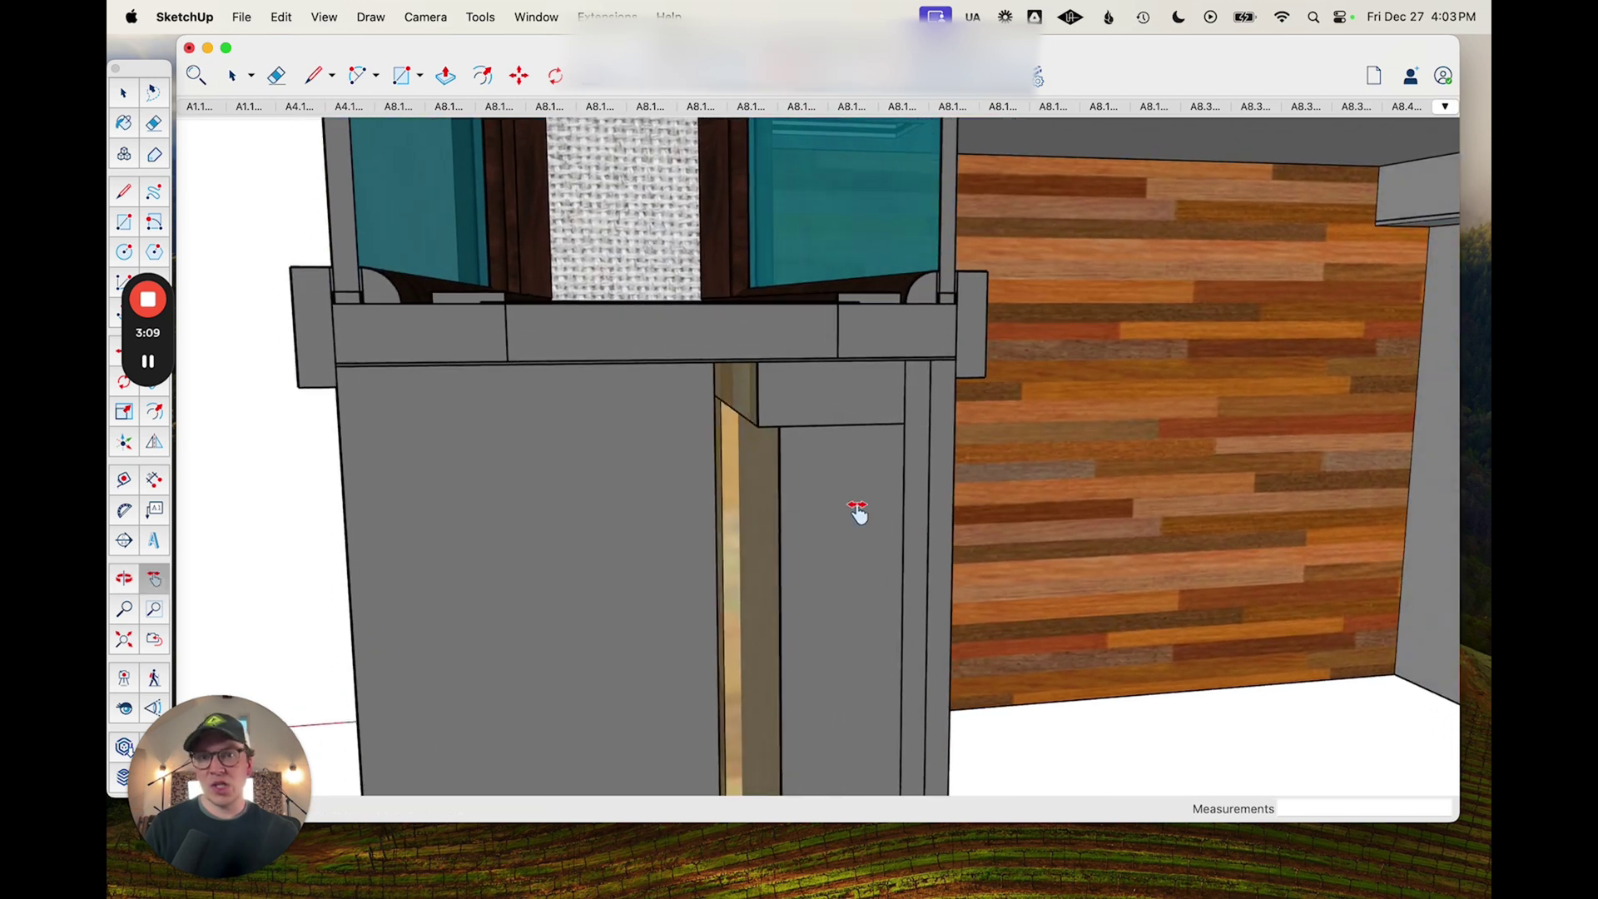
pyautogui.moveTo(785, 442); pyautogui.dragTo(742, 428, button='middle')
pyautogui.press('h')
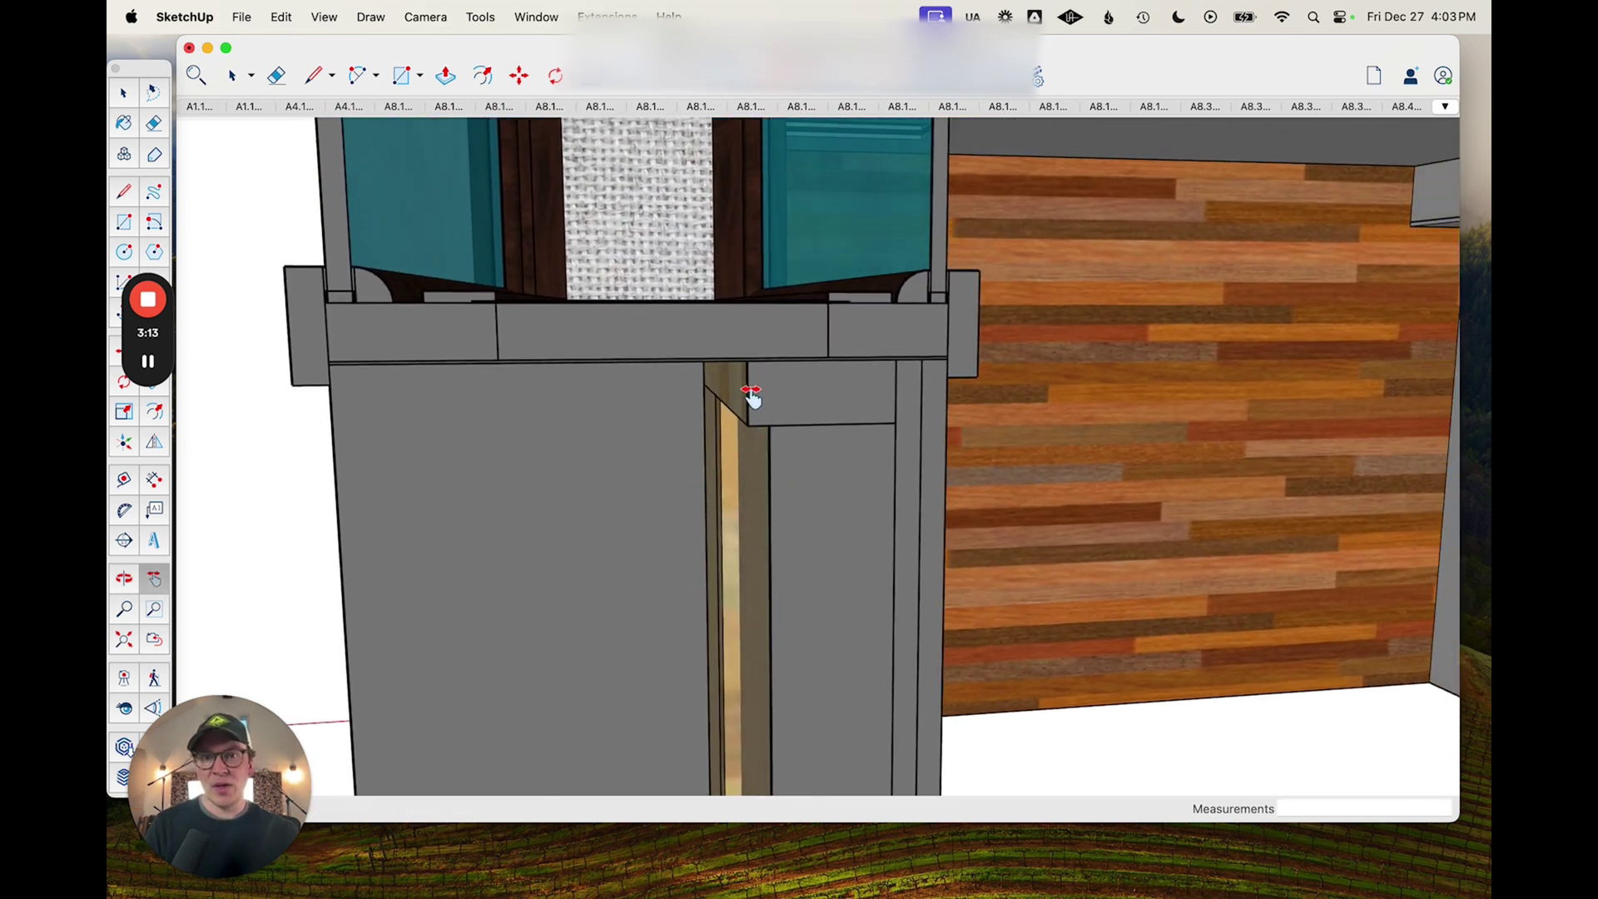
# - Examine up close the joint between the window frame's bottom board and the inner stud wall beneath it
pyautogui.moveTo(763, 414); pyautogui.dragTo(632, 301, button='middle')
pyautogui.scroll(5, 724, 357)
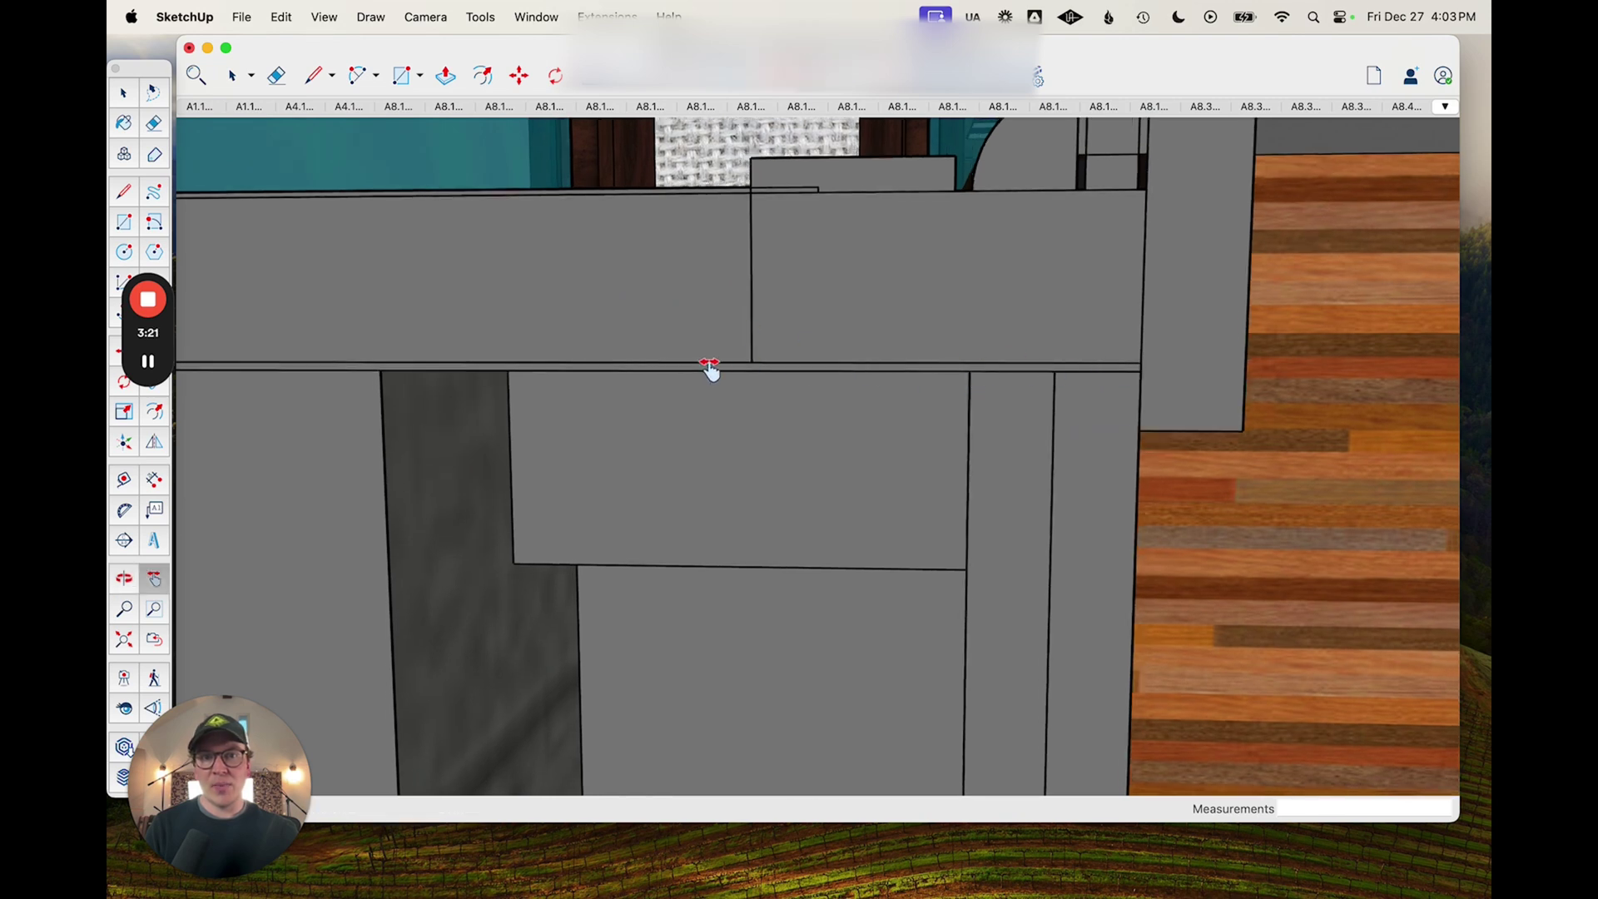
pyautogui.scroll(-2, 710, 367)
pyautogui.moveTo(710, 367)
pyautogui.keyDown('shift'); pyautogui.mouseDown(button='middle')
pyautogui.moveTo(825, 444)
pyautogui.moveTo(745, 571)
pyautogui.moveTo(710, 396)
pyautogui.moveTo(721, 371)
pyautogui.mouseUp(button='middle'); pyautogui.keyUp('shift')
pyautogui.scroll(-2, 825, 444)
pyautogui.scroll(3, 708, 376)
pyautogui.scroll(2, 709, 376)
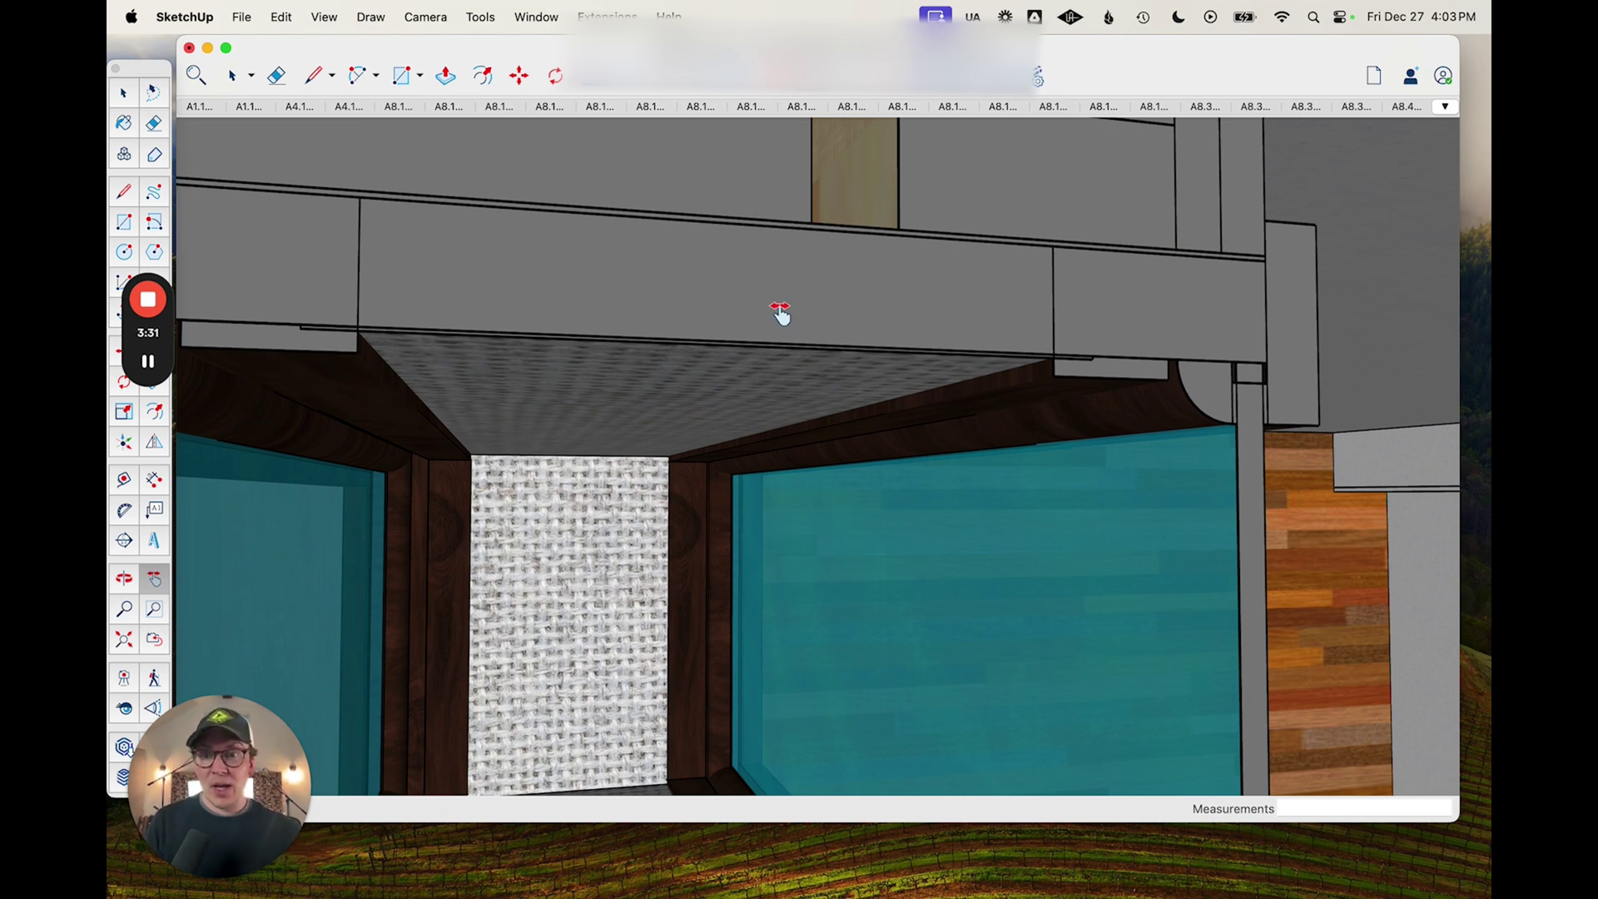
# - Examine how the window frame's top board spans the outer wall, the gap and the inner wall layers above the opening
pyautogui.moveTo(792, 342); pyautogui.dragTo(708, 351, button='middle')
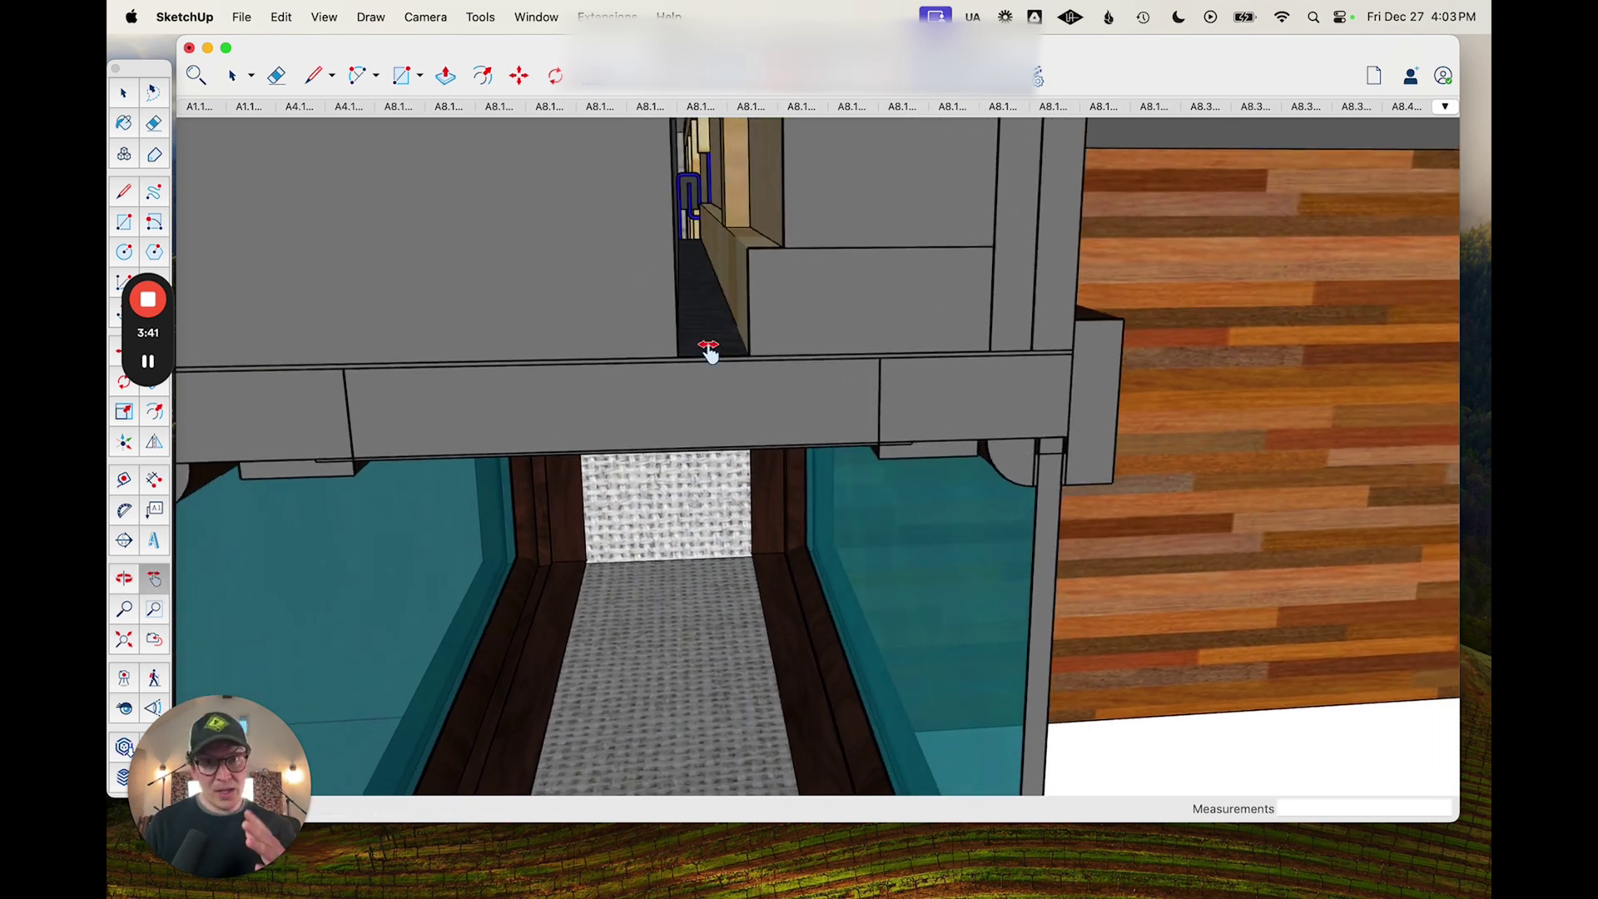
pyautogui.scroll(-3, 703, 344)
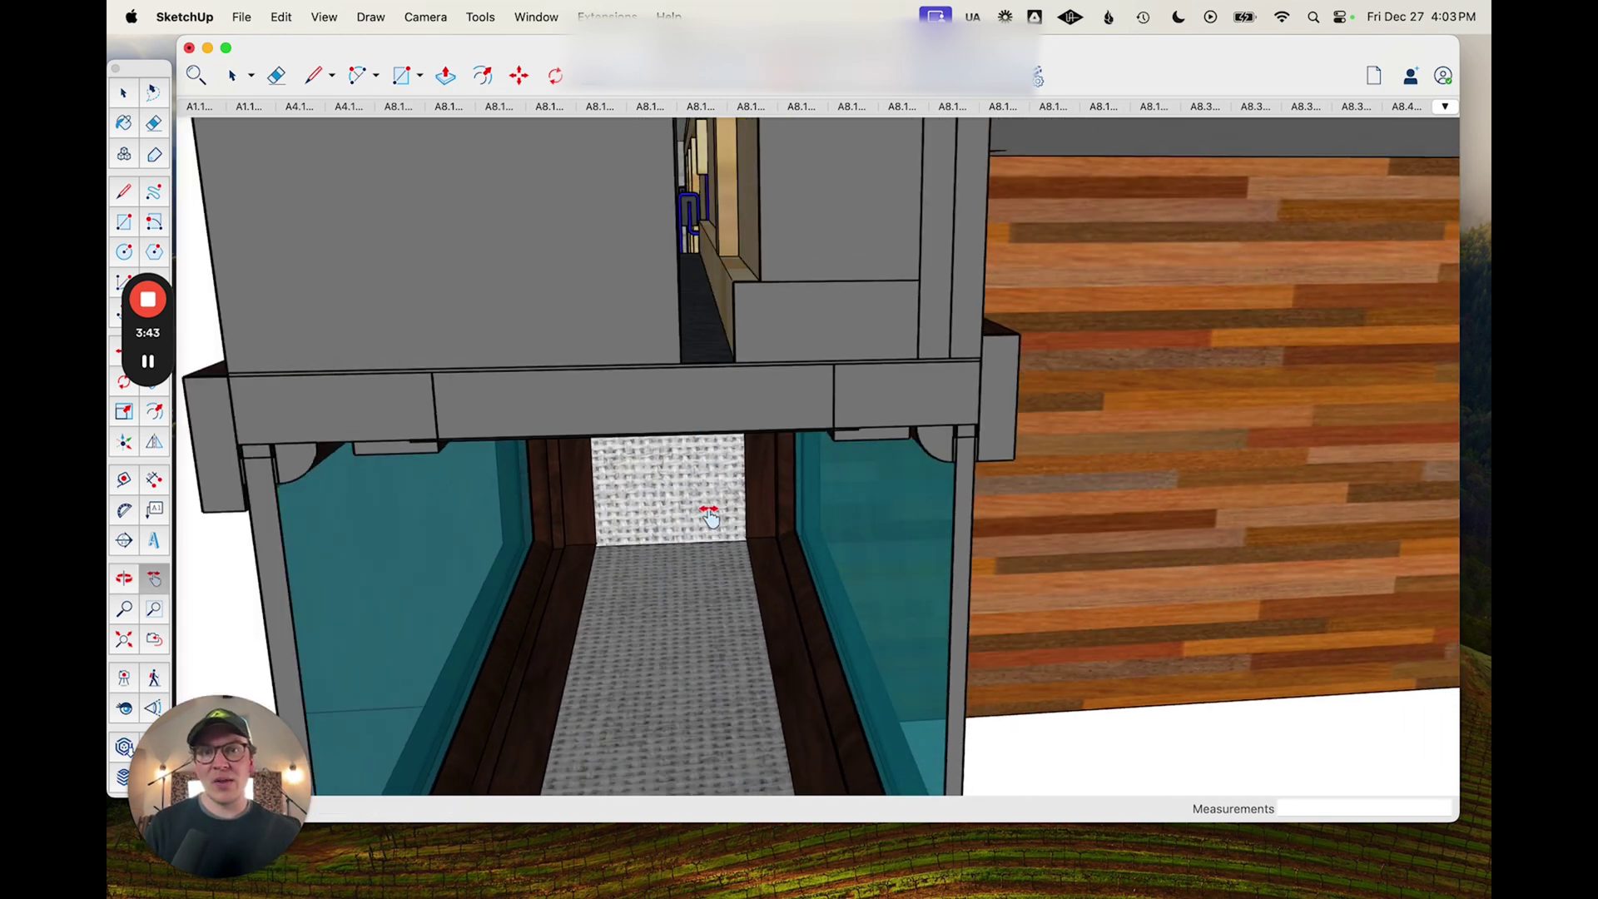
pyautogui.moveTo(710, 511); pyautogui.dragTo(542, 417, button='middle')
pyautogui.scroll(3, 656, 456)
pyautogui.scroll(-2, 770, 432)
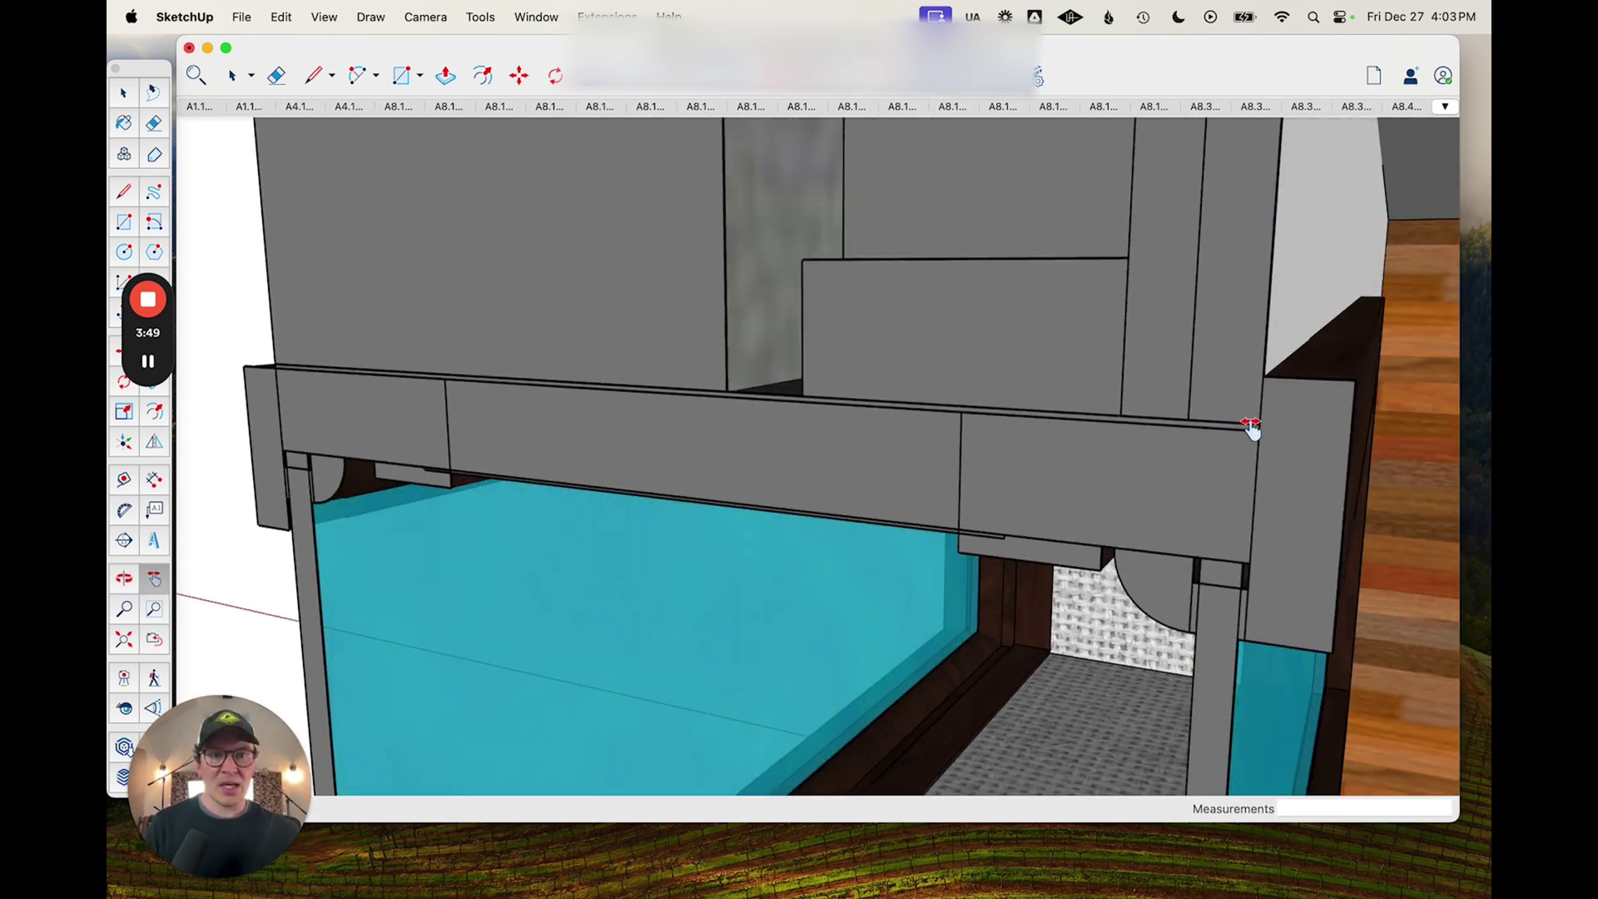
pyautogui.moveTo(1231, 425); pyautogui.dragTo(1306, 399, button='middle')
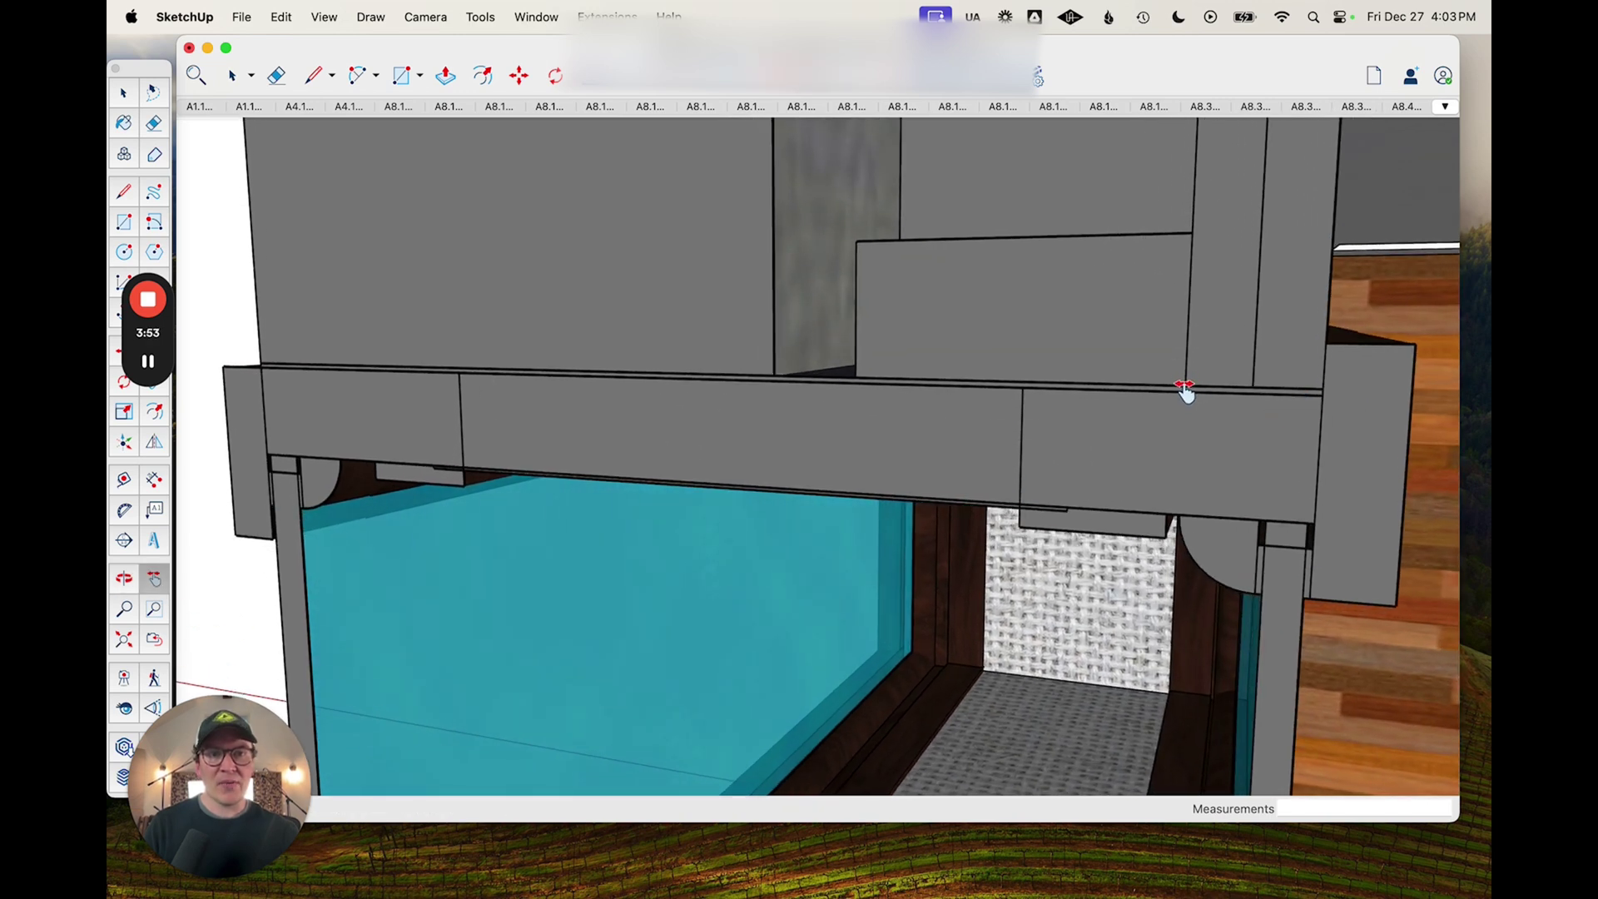
pyautogui.scroll(-2, 1160, 474)
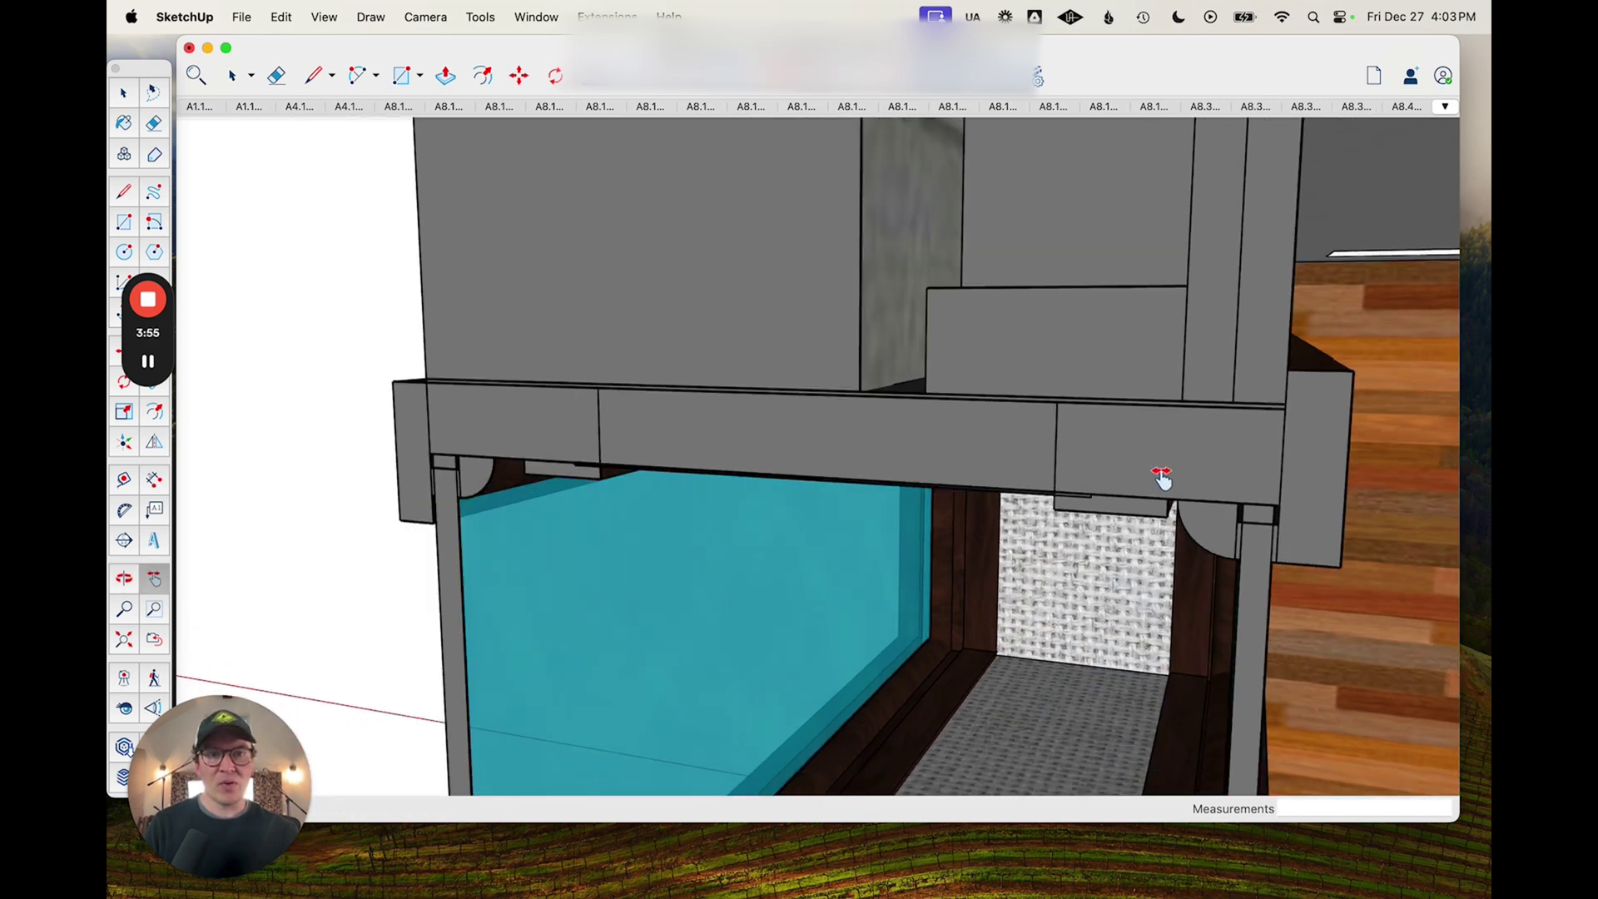
pyautogui.moveTo(1122, 473); pyautogui.dragTo(1052, 499, button='middle')
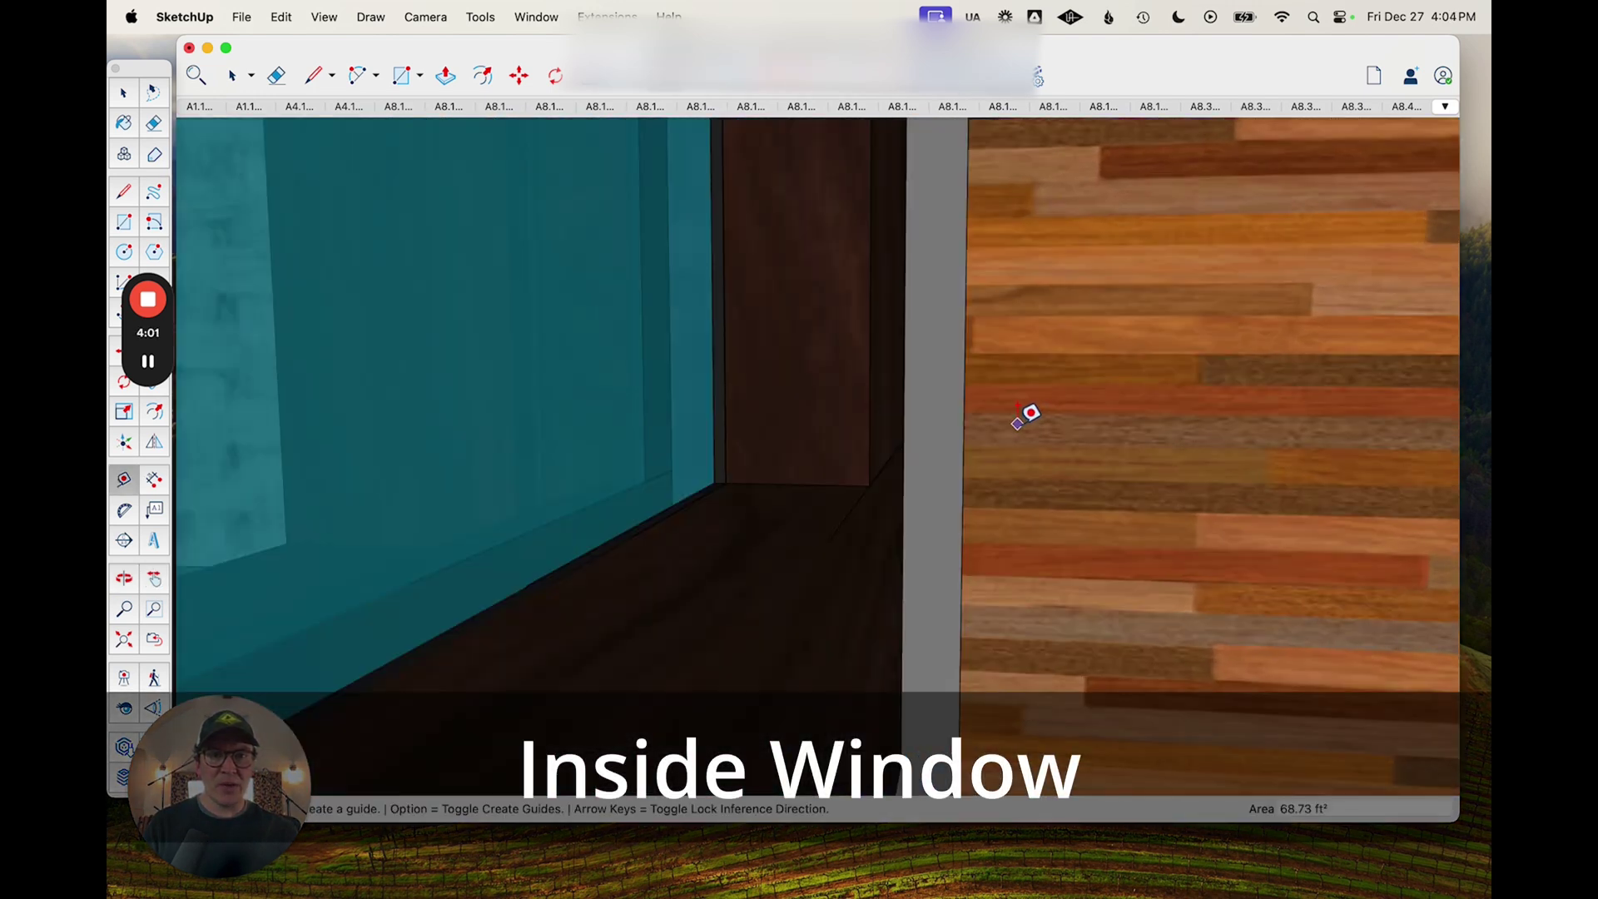
# - Check the thickness of the interior glass pane with the Tape Measure, without placing a guide
pyautogui.scroll(-2, 1031, 411)
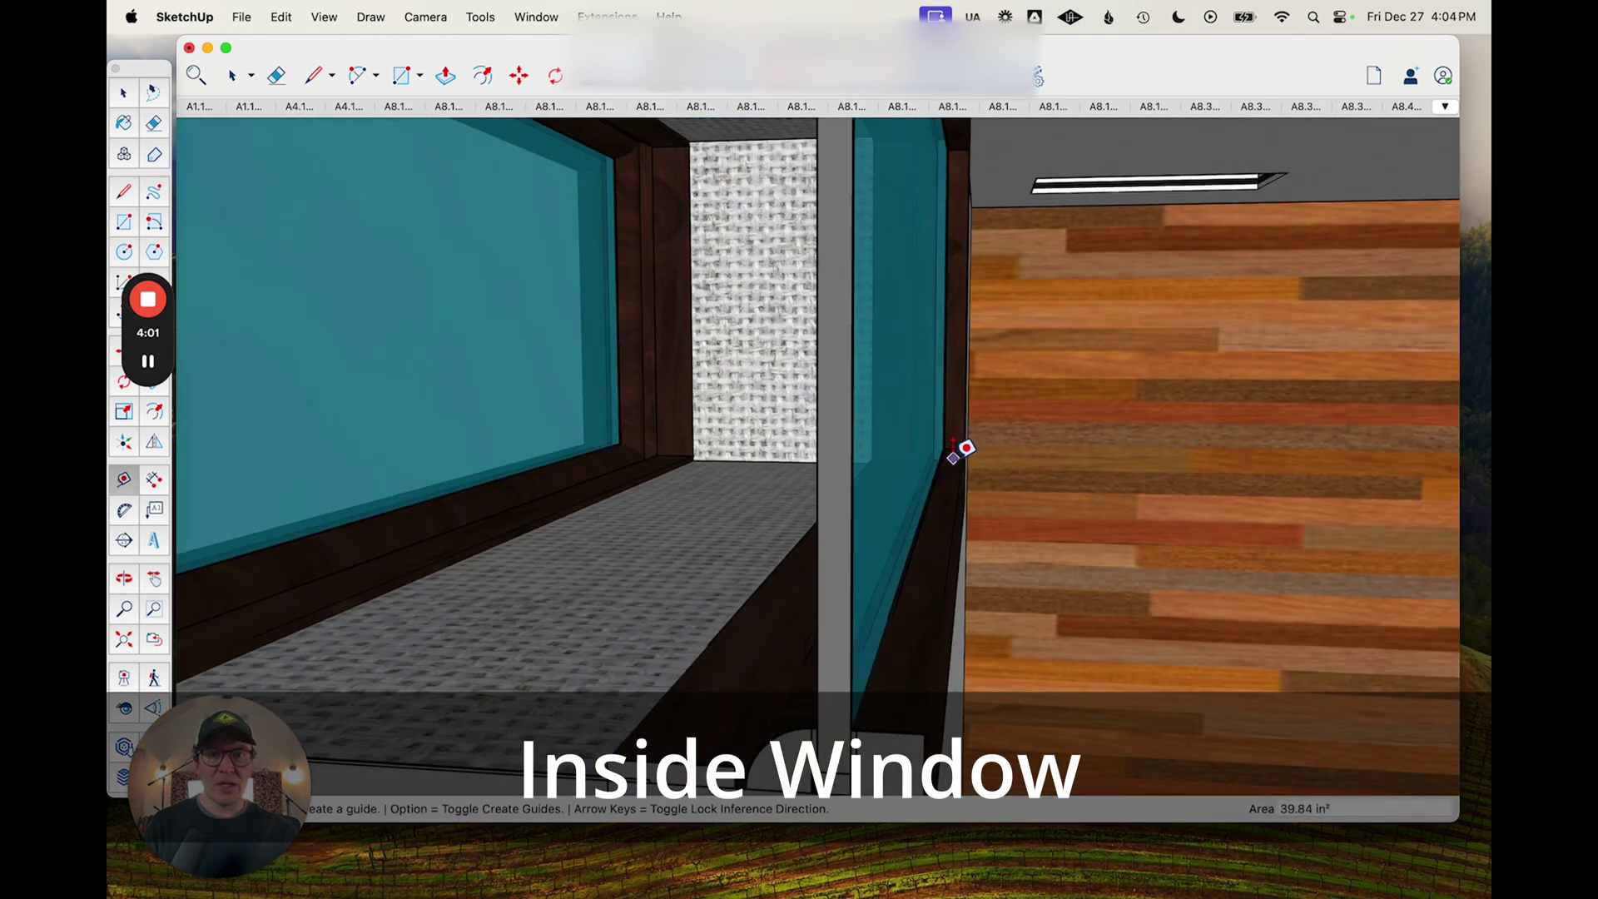
pyautogui.scroll(2, 963, 449)
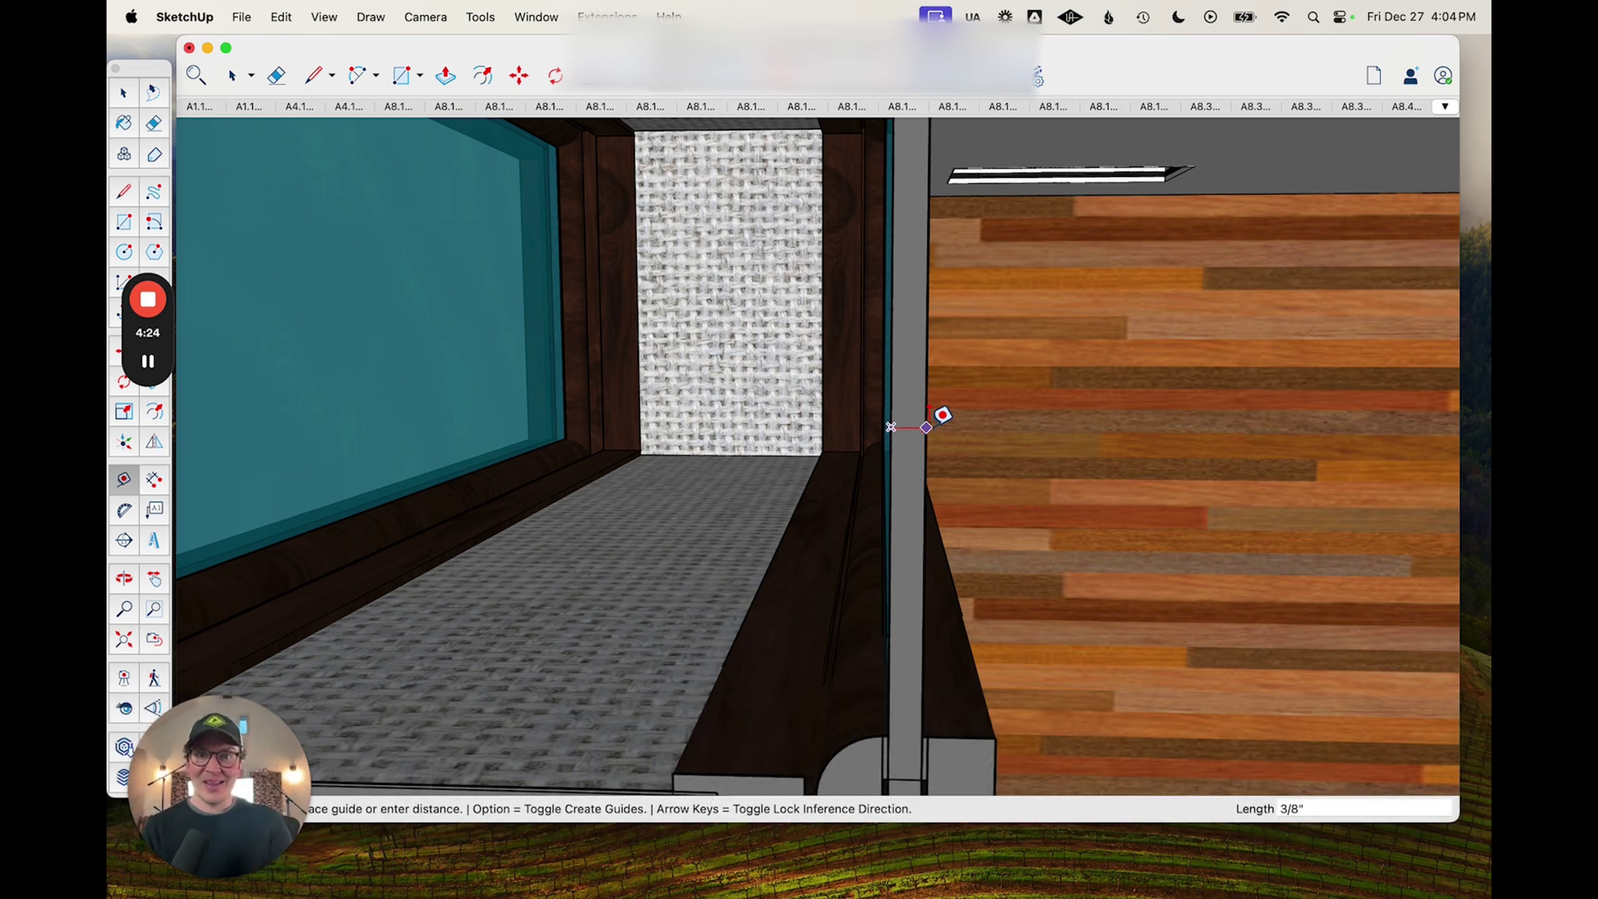
pyautogui.press('space')
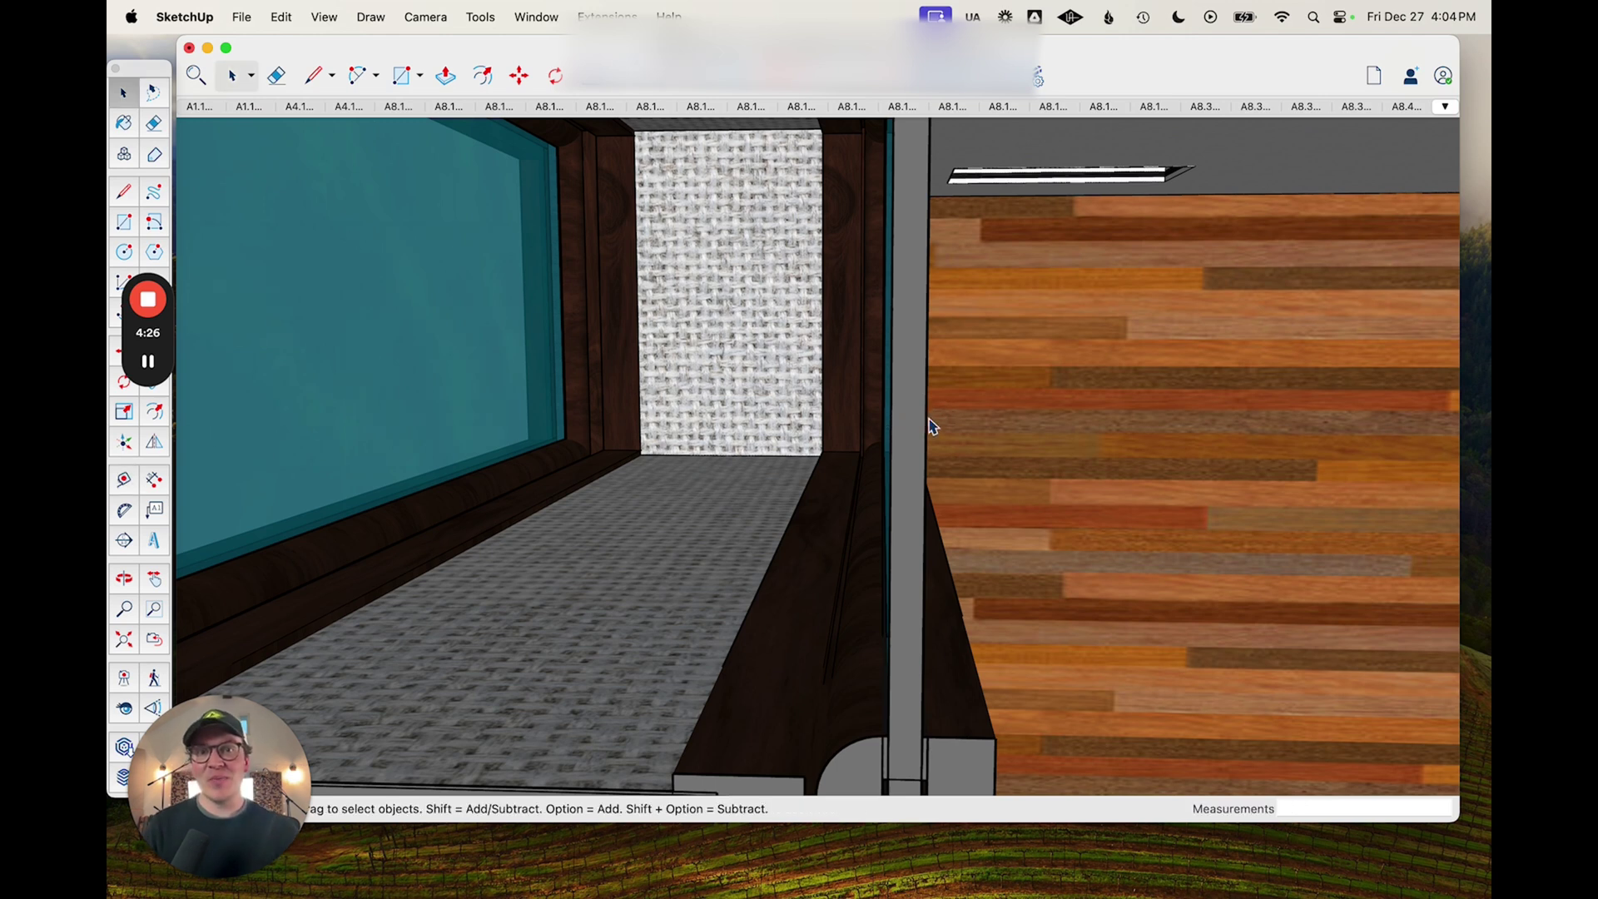
# - Check the thickness of the exterior glass pane with the Tape Measure, without placing a guide
pyautogui.moveTo(813, 428); pyautogui.dragTo(846, 435, button='middle')
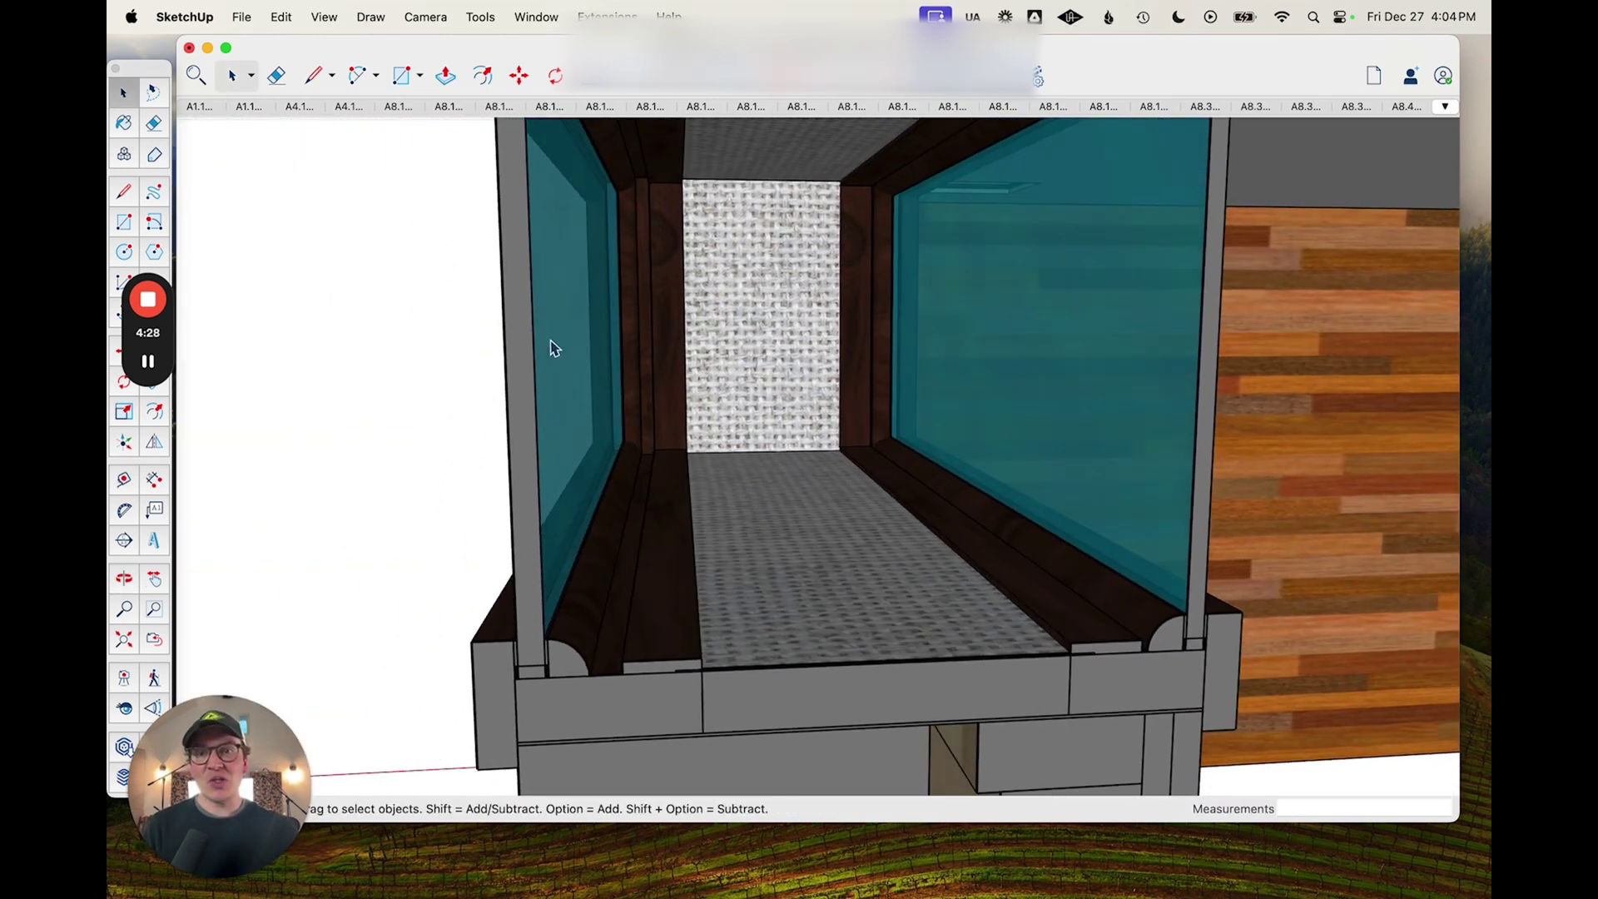
pyautogui.moveTo(571, 392)
pyautogui.mouseDown(button='middle')
pyautogui.moveTo(553, 375)
pyautogui.moveTo(568, 388)
pyautogui.mouseUp(button='middle')
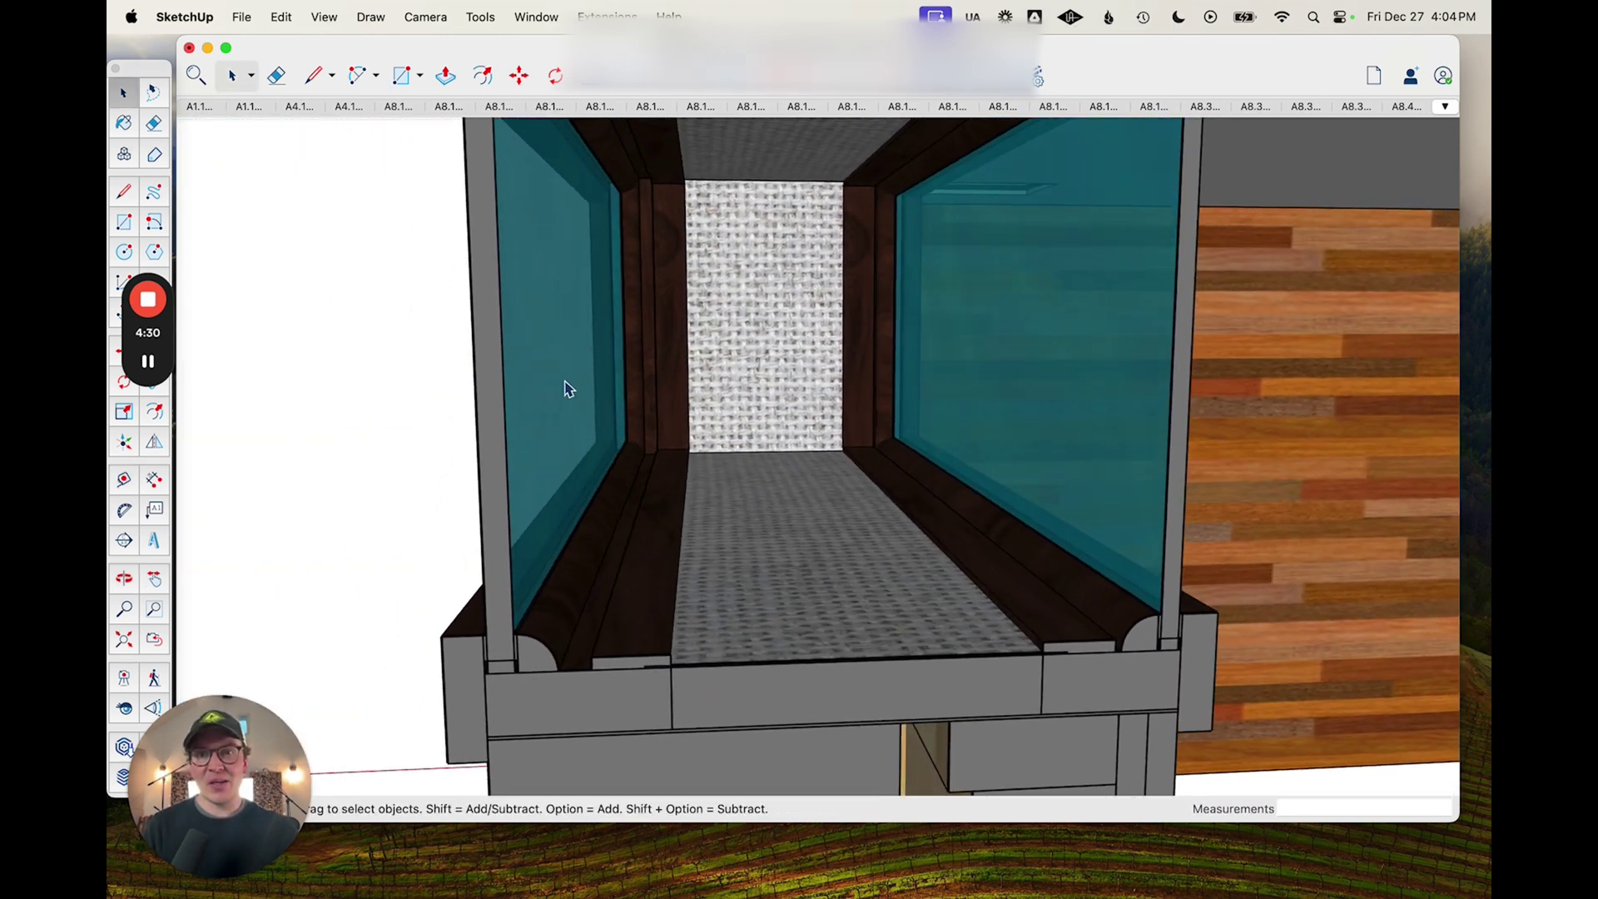
pyautogui.press('t')
pyautogui.click(476, 394)
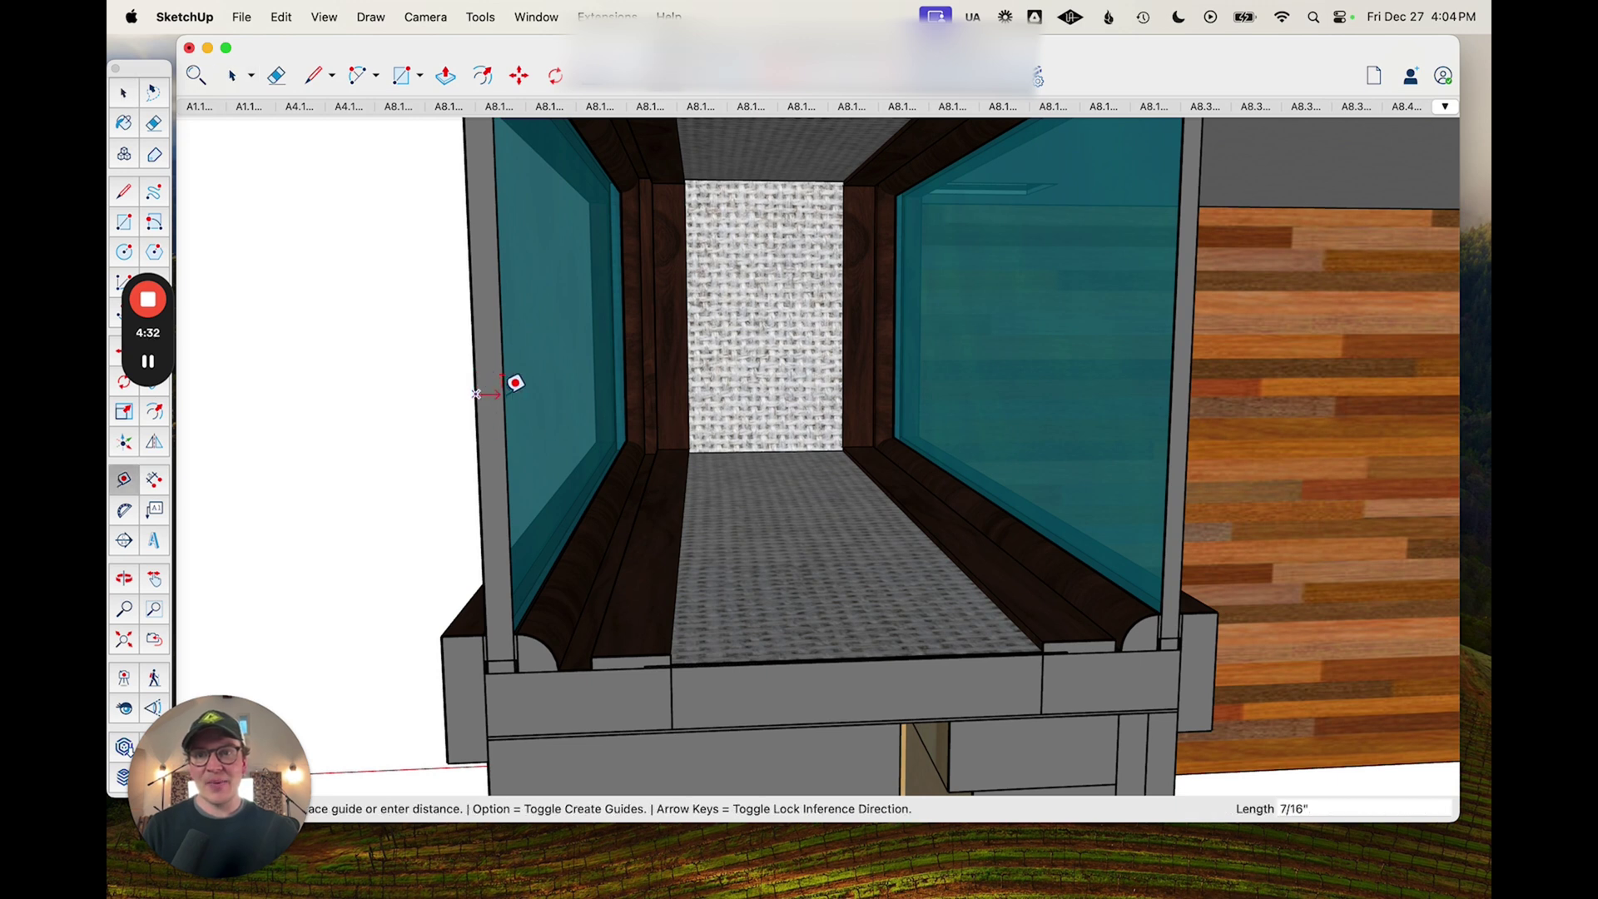
pyautogui.press('space')
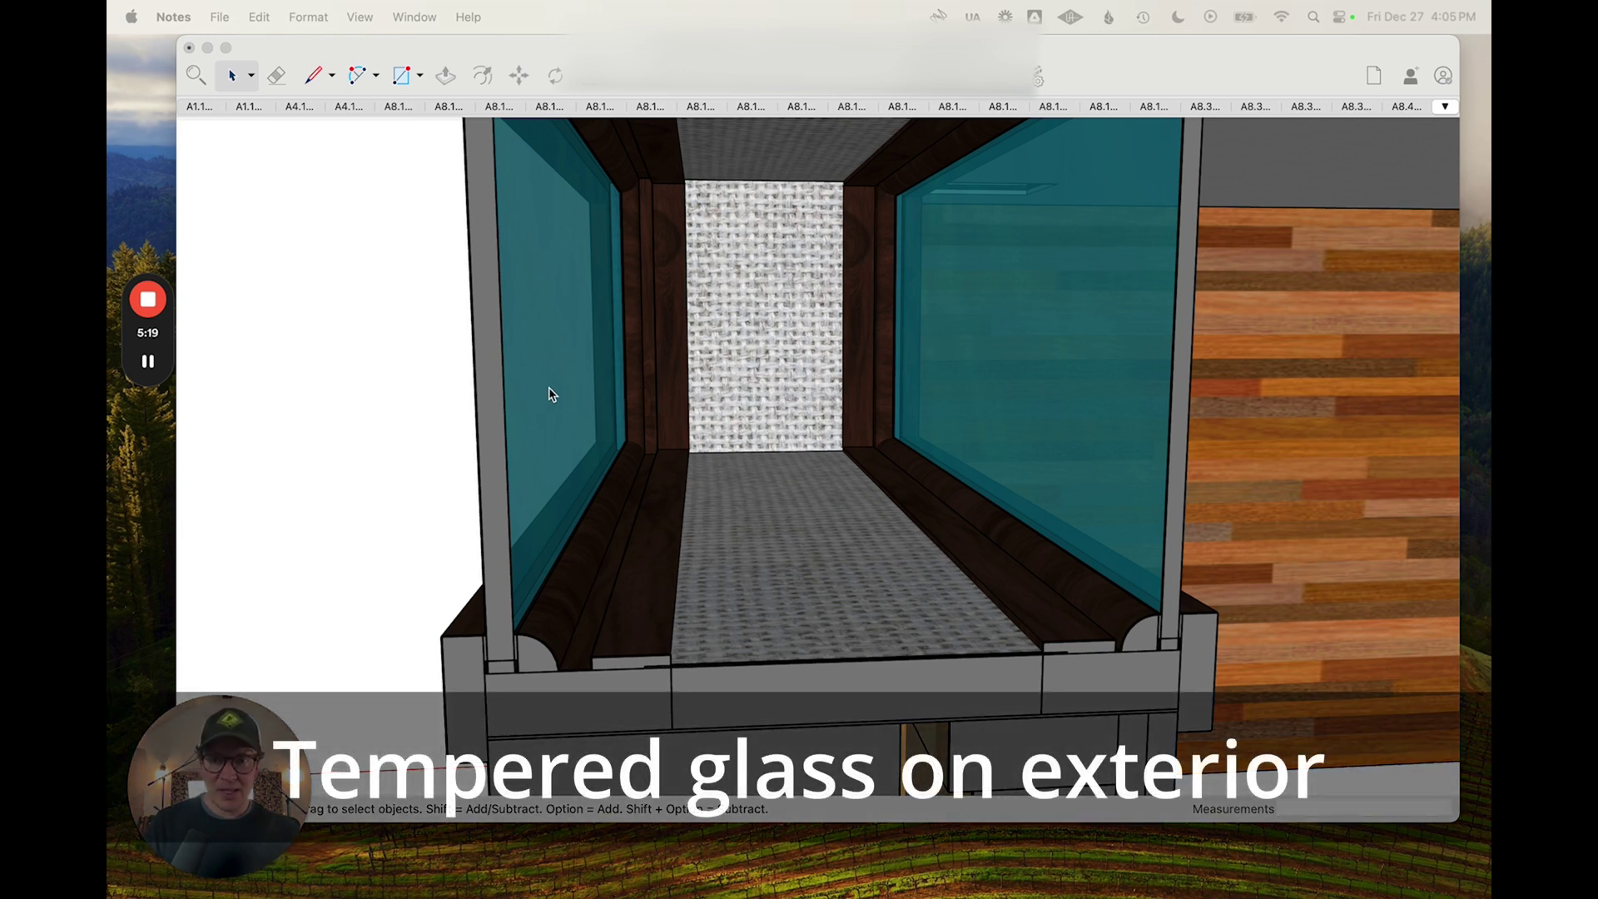
# - Measure the air gap between the inside faces of the exterior and interior glass panes
pyautogui.scroll(-3, 688, 450)
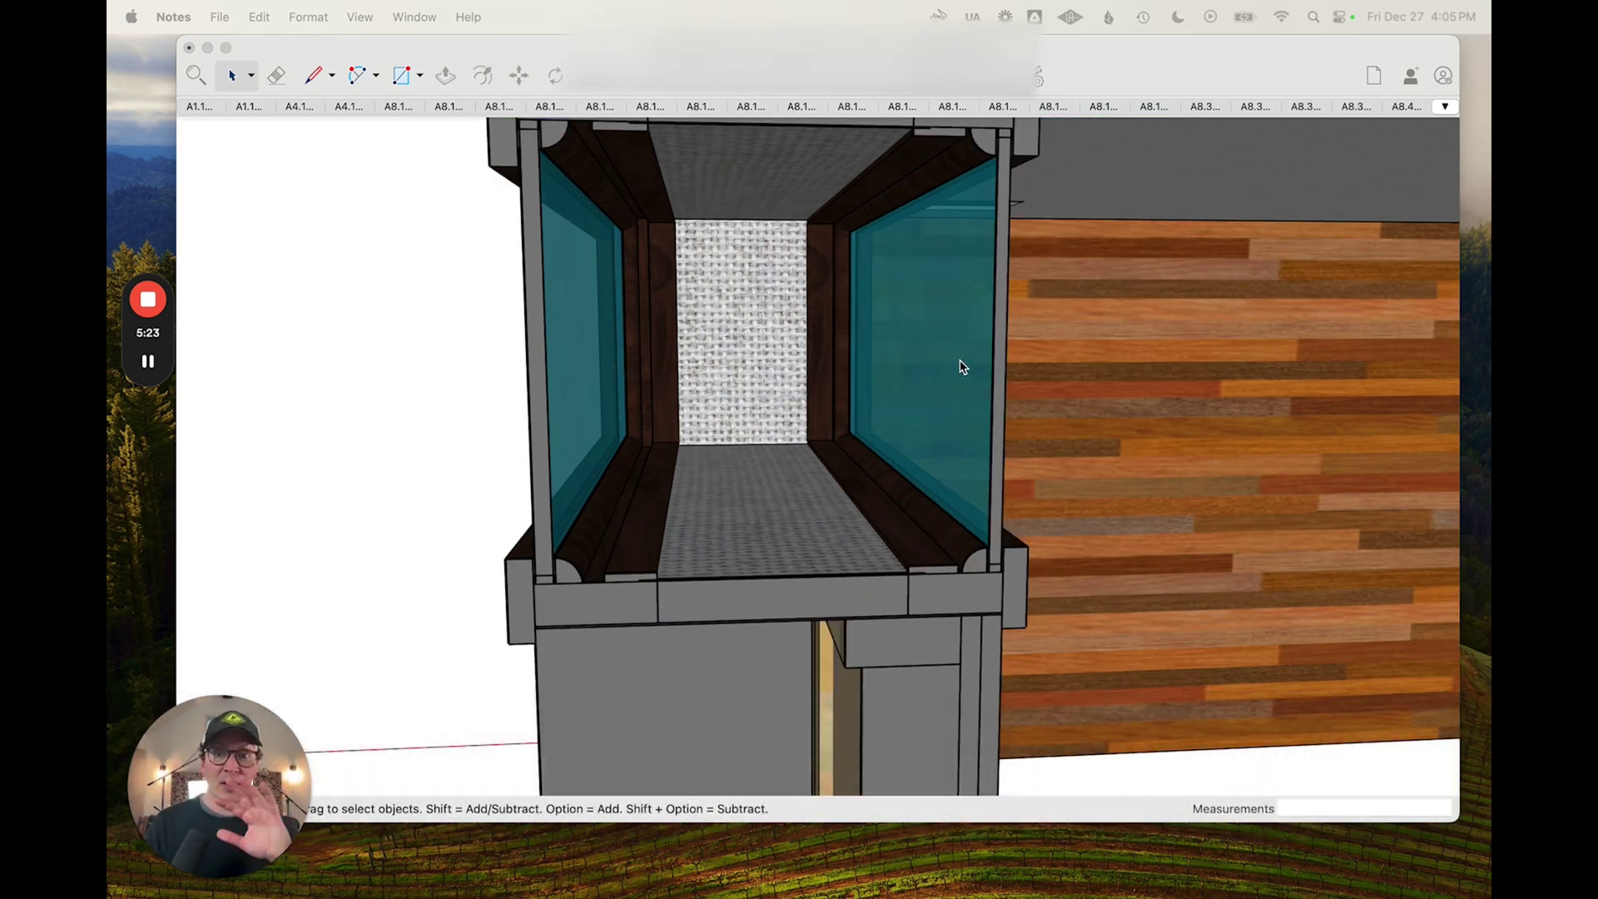
pyautogui.moveTo(968, 355); pyautogui.dragTo(938, 349, button='middle')
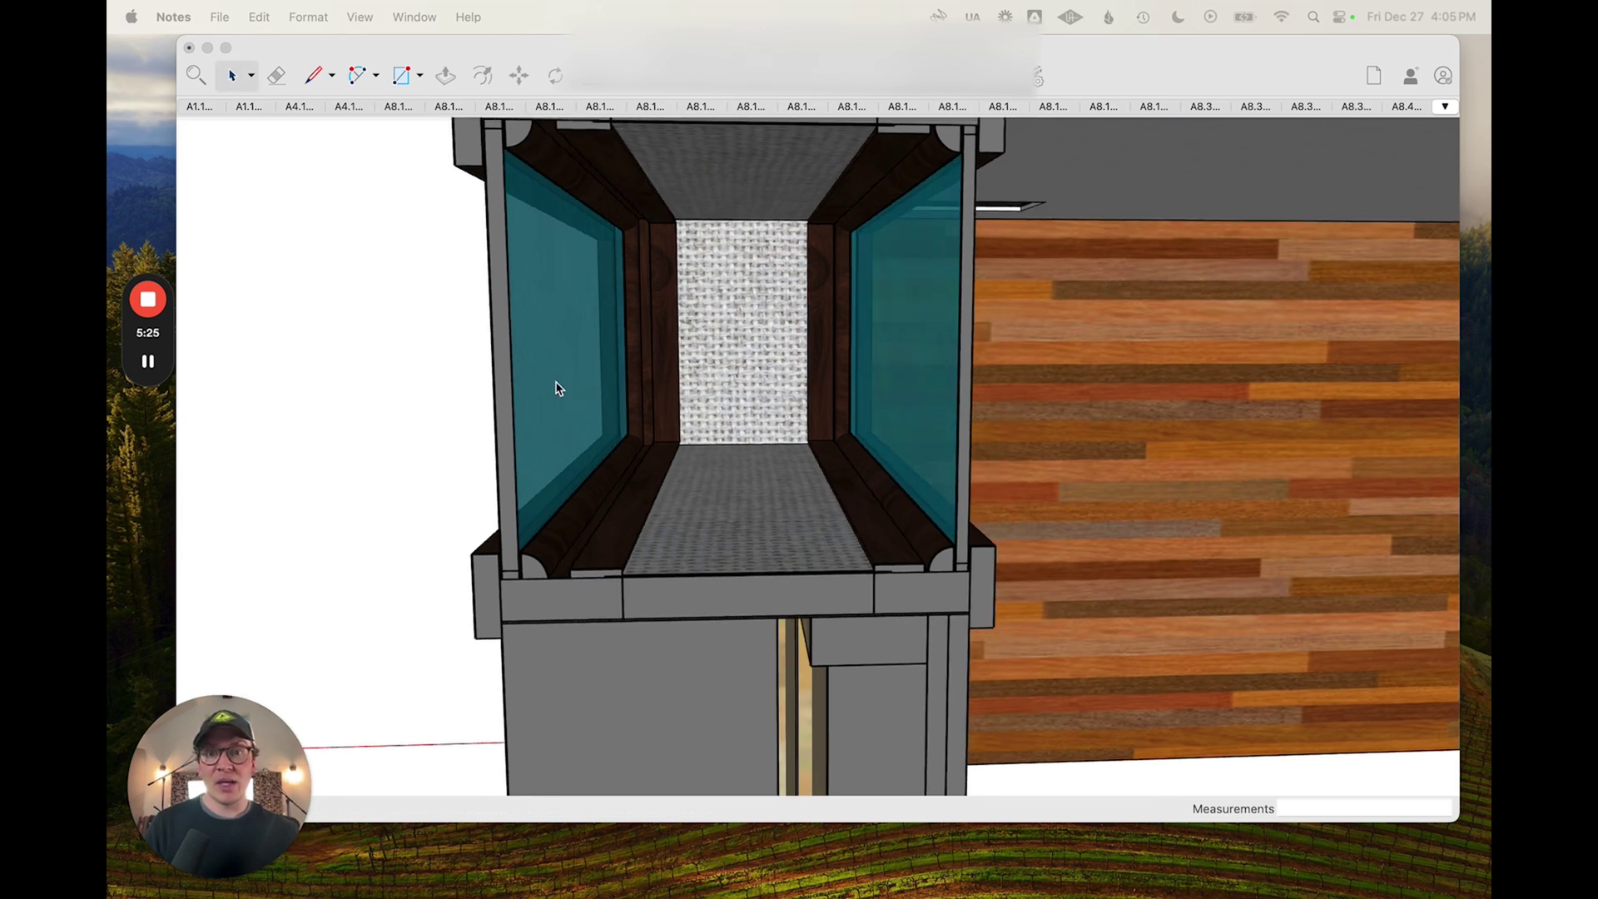
pyautogui.click(551, 384)
pyautogui.press('t')
pyautogui.click(512, 381)
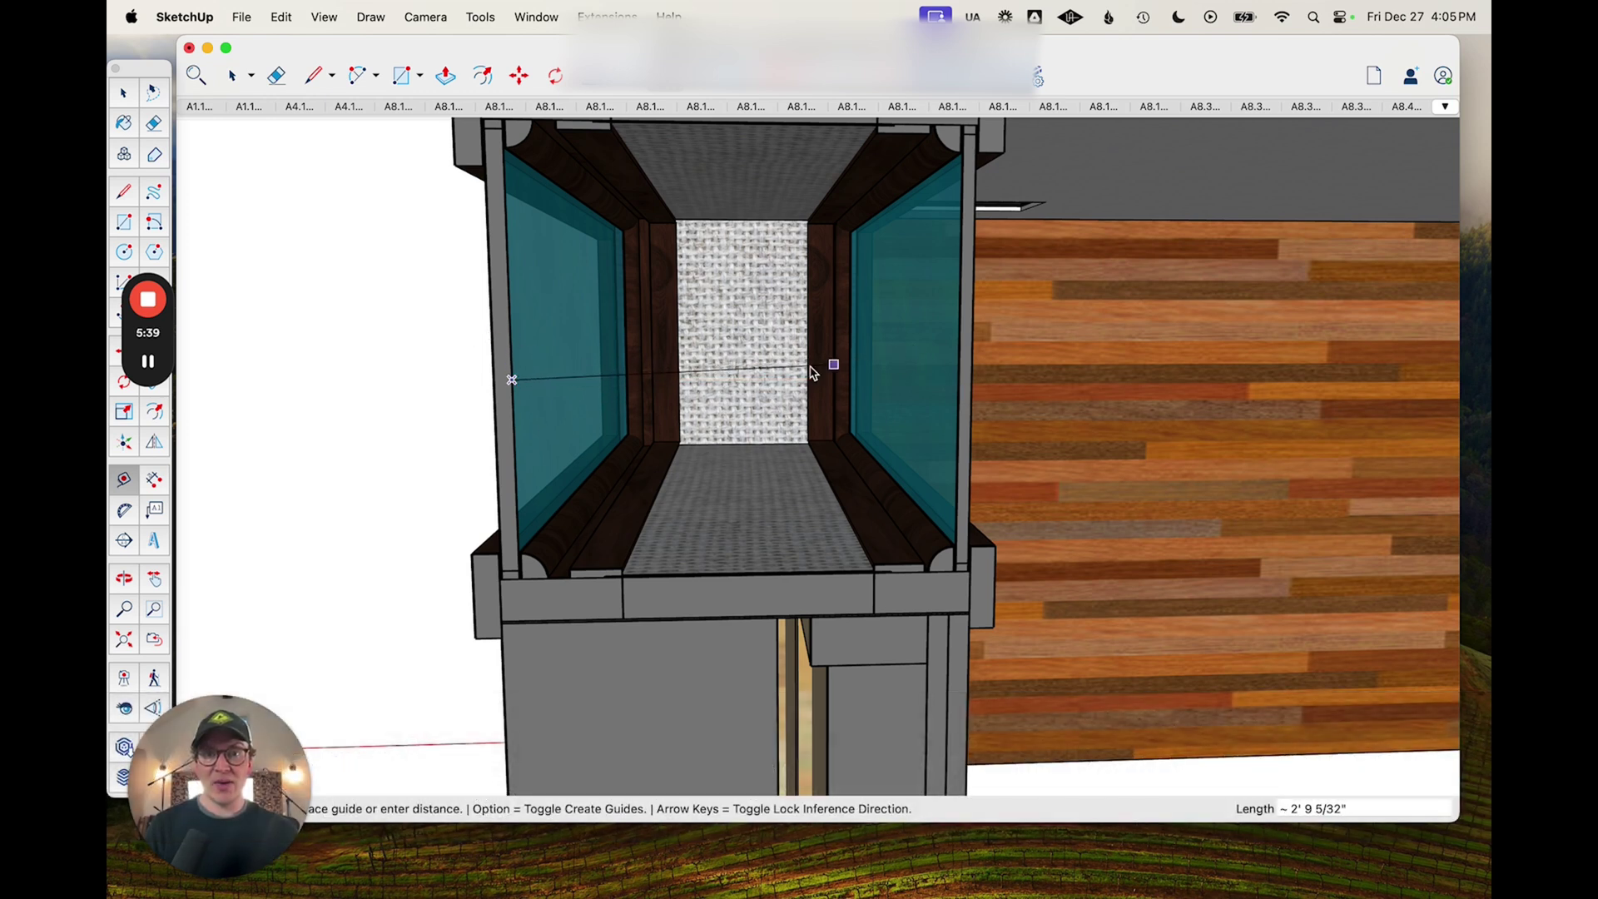
pyautogui.click(955, 357)
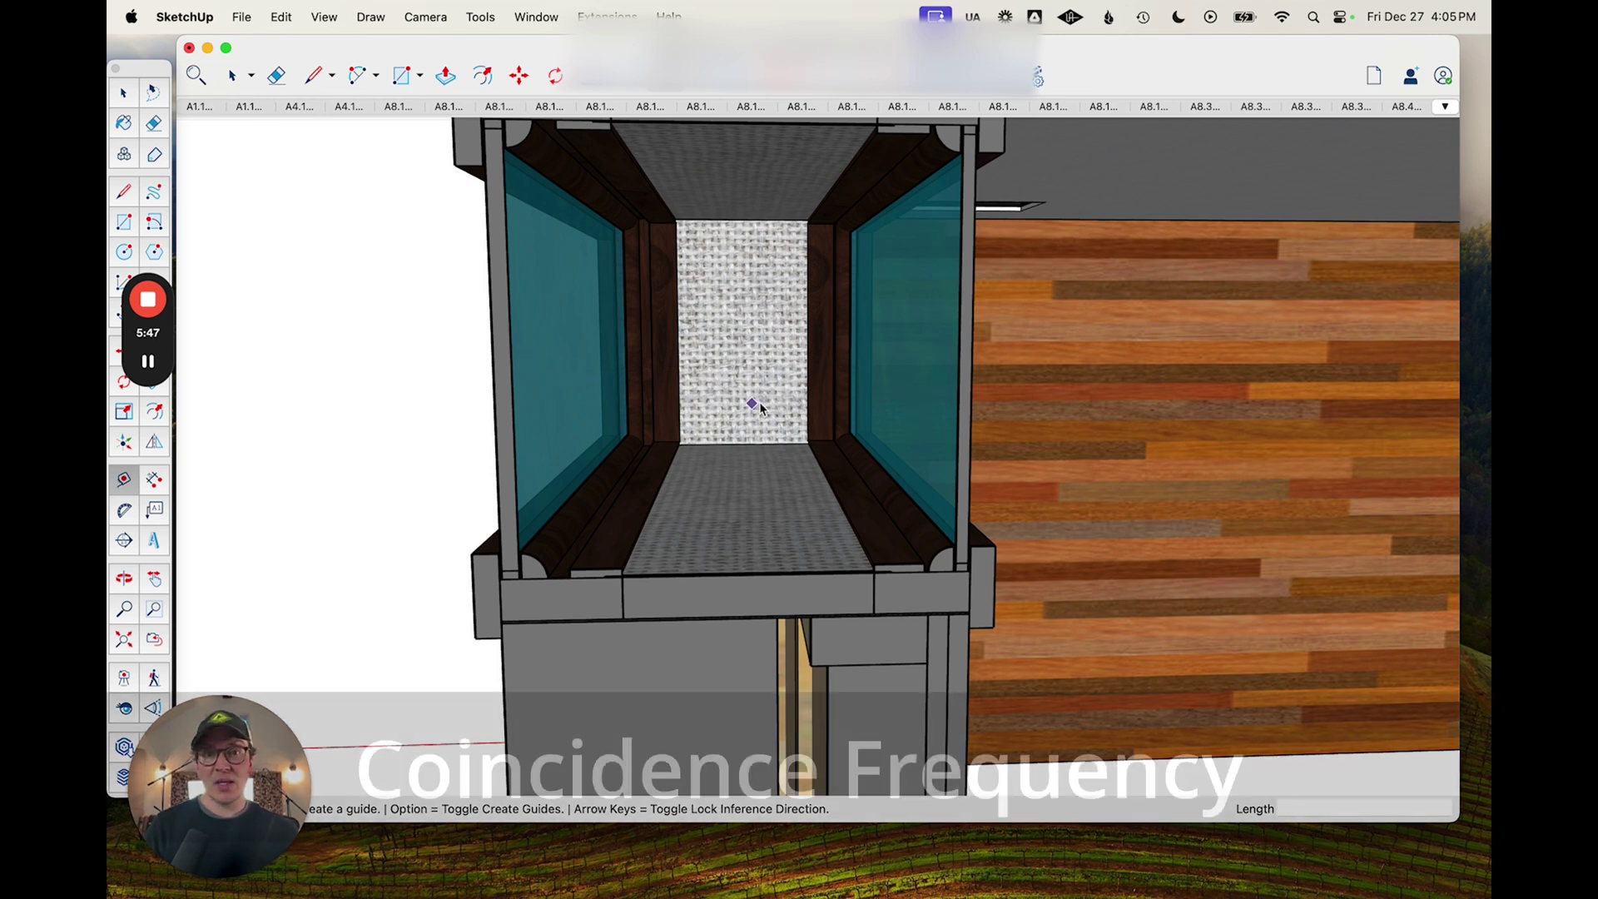
# - Examine both glass panes, their trim and the fabric-lined cavity between them from several angles
pyautogui.moveTo(752, 403); pyautogui.dragTo(832, 396, button='middle')
pyautogui.moveTo(608, 522); pyautogui.dragTo(735, 371, button='middle')
pyautogui.scroll(-3, 704, 387)
pyautogui.scroll(4, 735, 372)
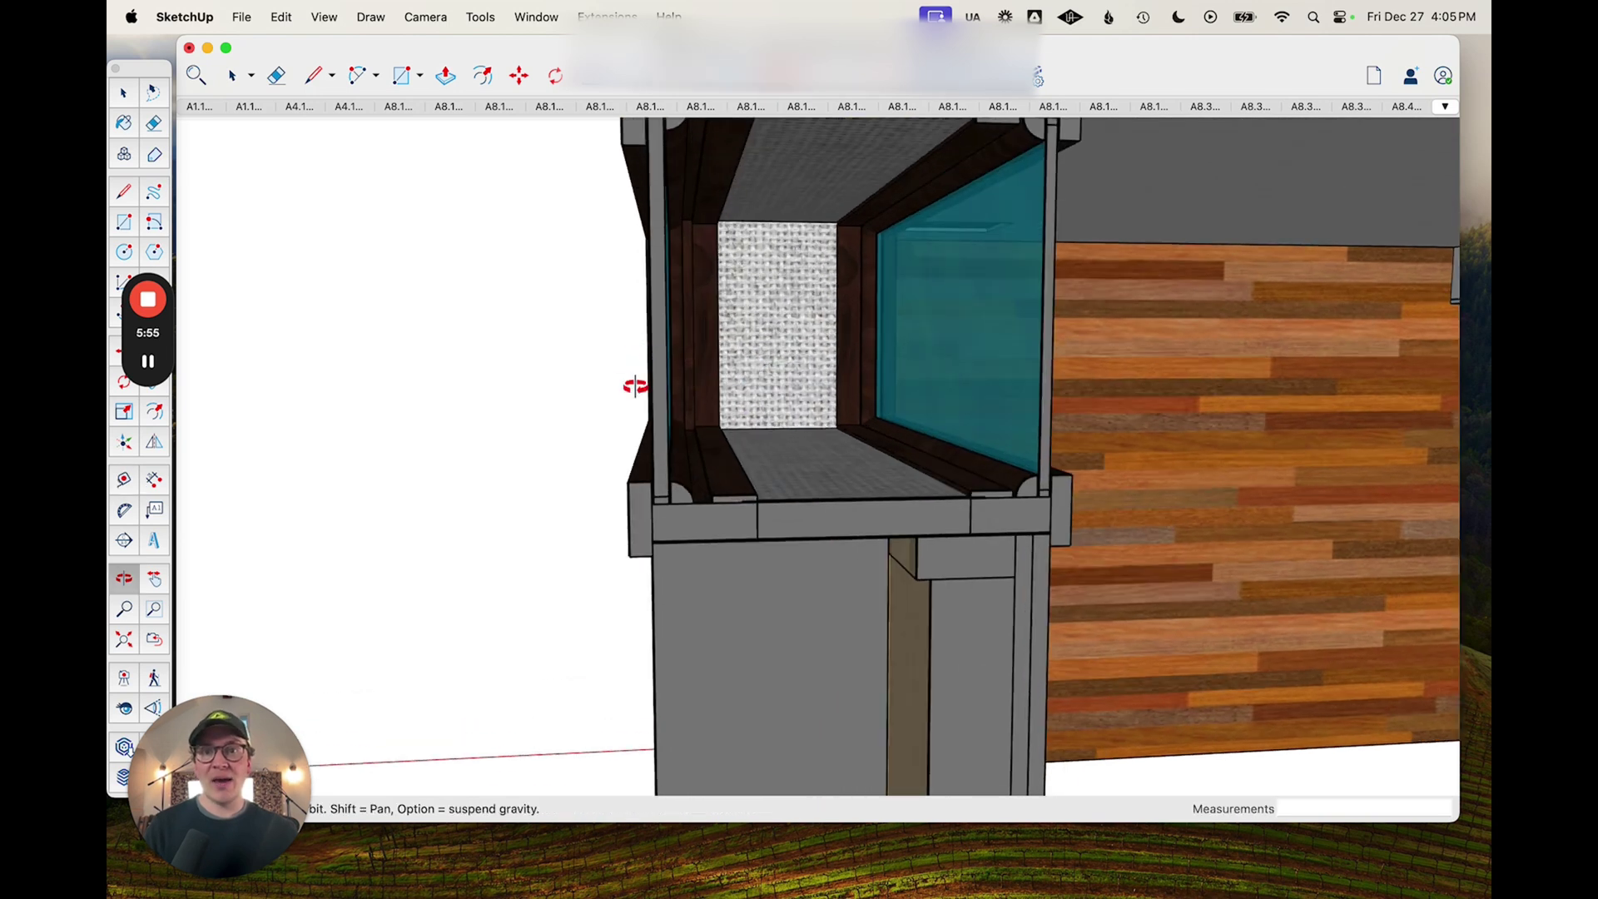
pyautogui.moveTo(635, 386); pyautogui.dragTo(681, 422, button='middle')
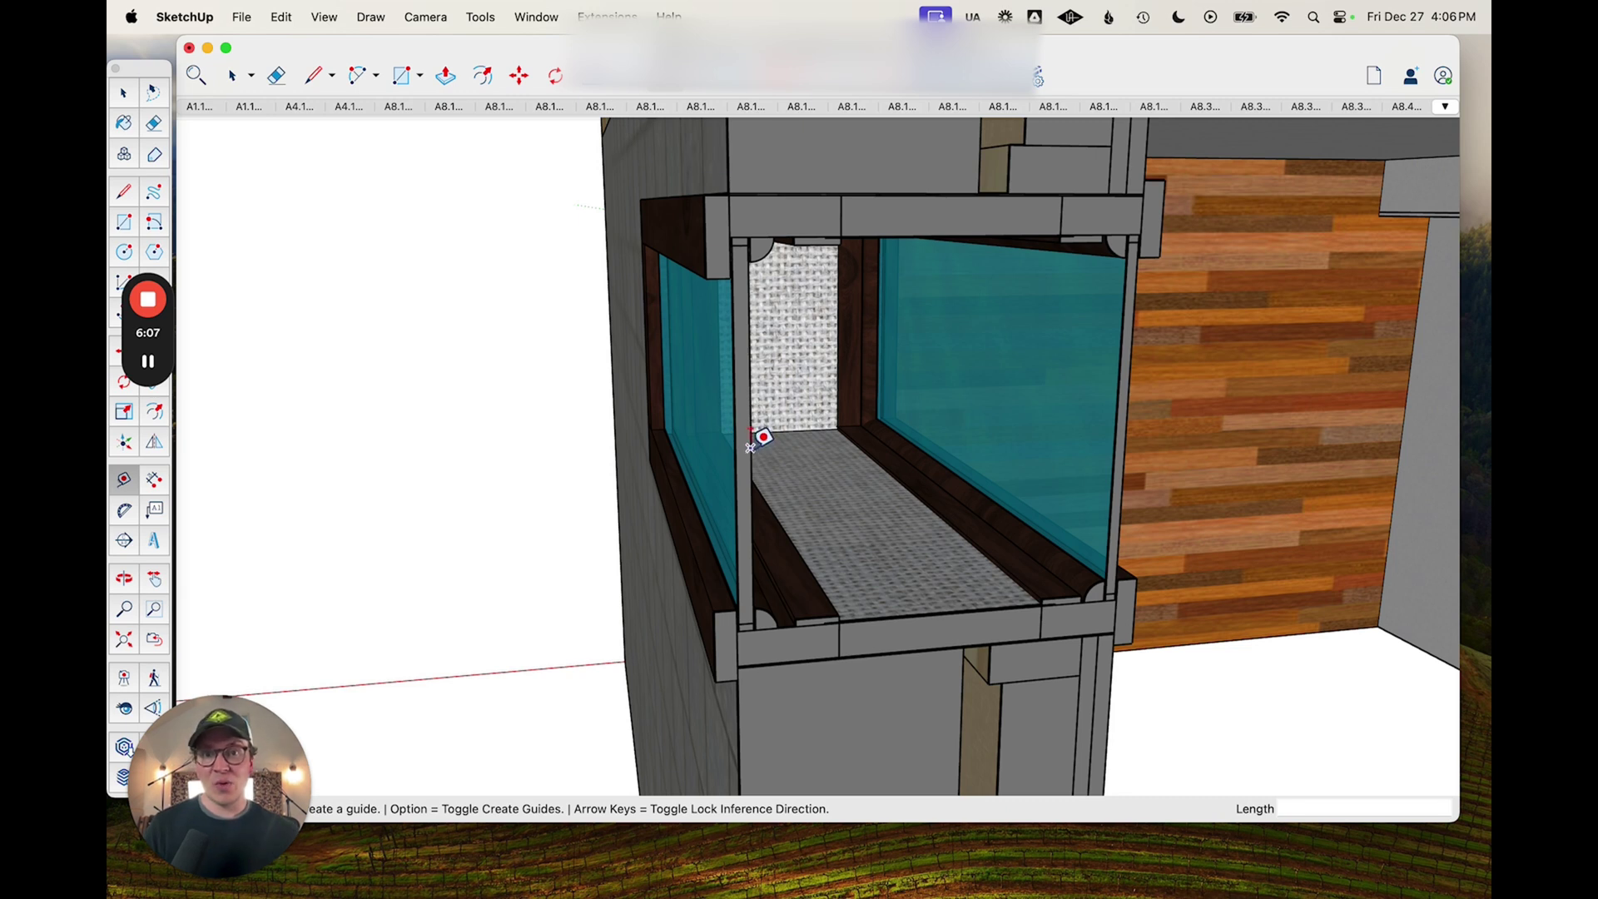
pyautogui.moveTo(750, 448); pyautogui.dragTo(724, 428, button='middle')
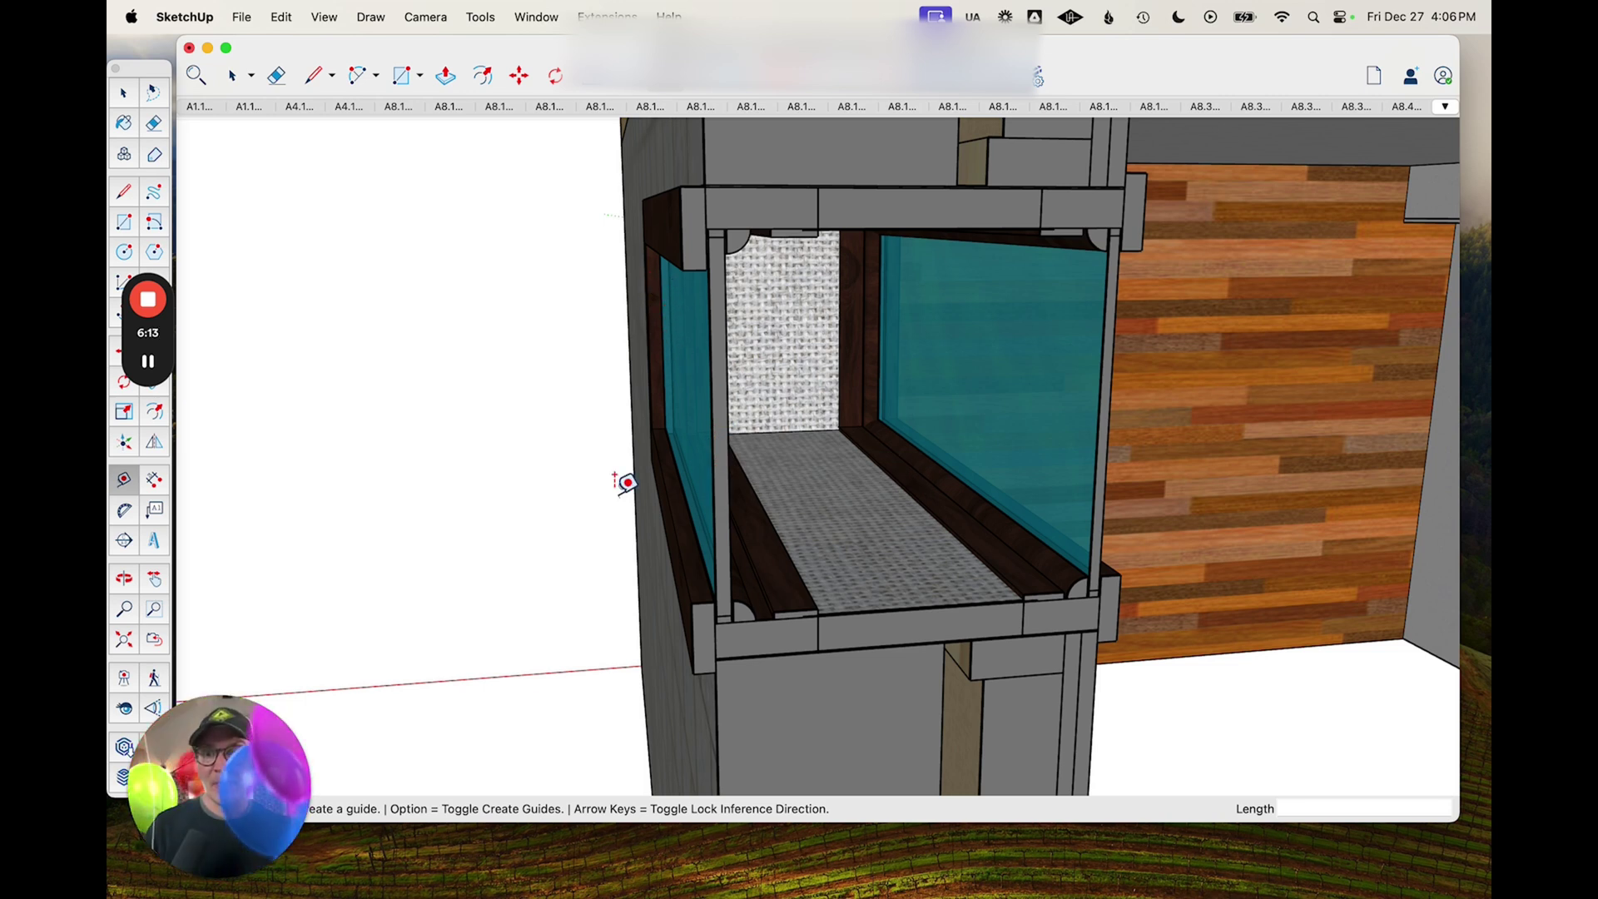
pyautogui.moveTo(553, 689); pyautogui.dragTo(675, 571, button='middle')
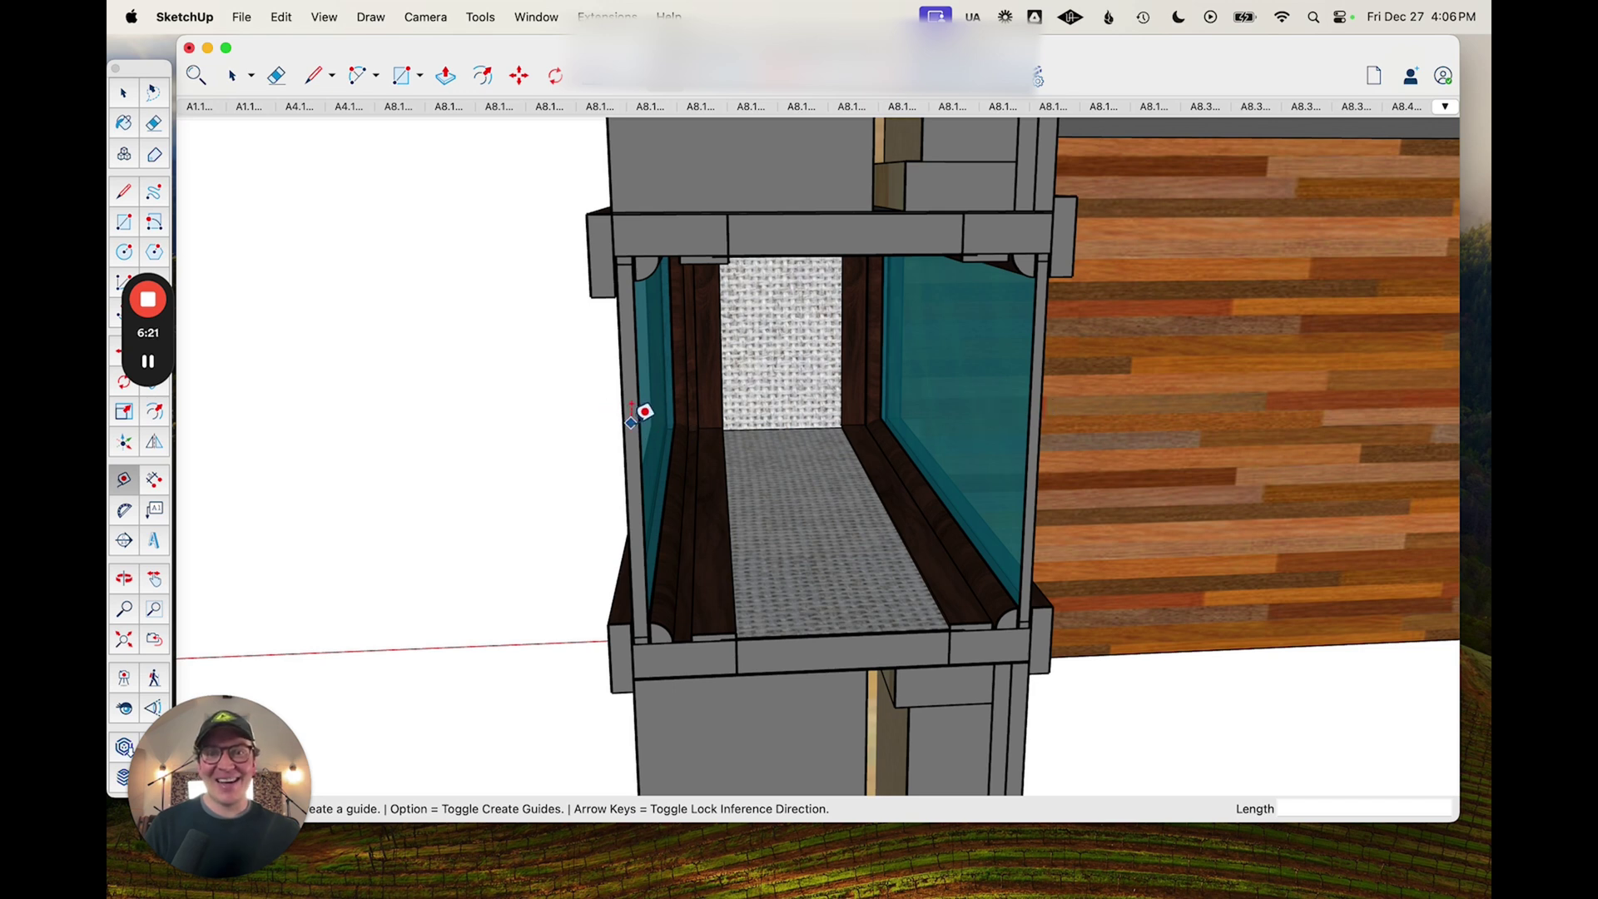
pyautogui.moveTo(972, 401); pyautogui.dragTo(753, 358, button='middle')
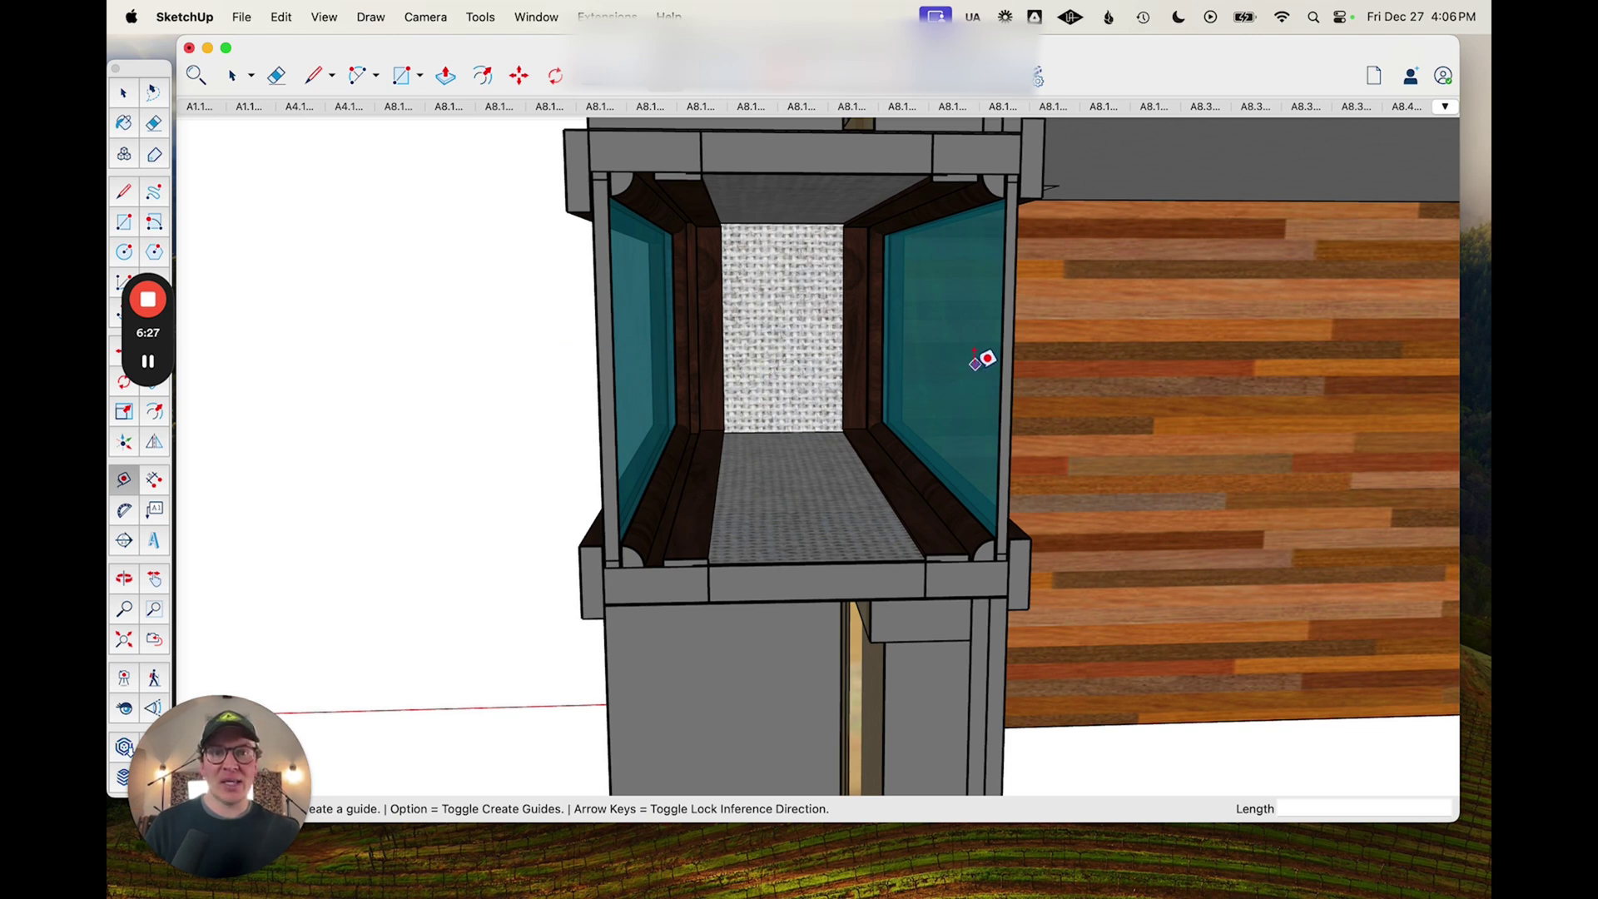
pyautogui.moveTo(984, 401); pyautogui.dragTo(971, 436, button='middle')
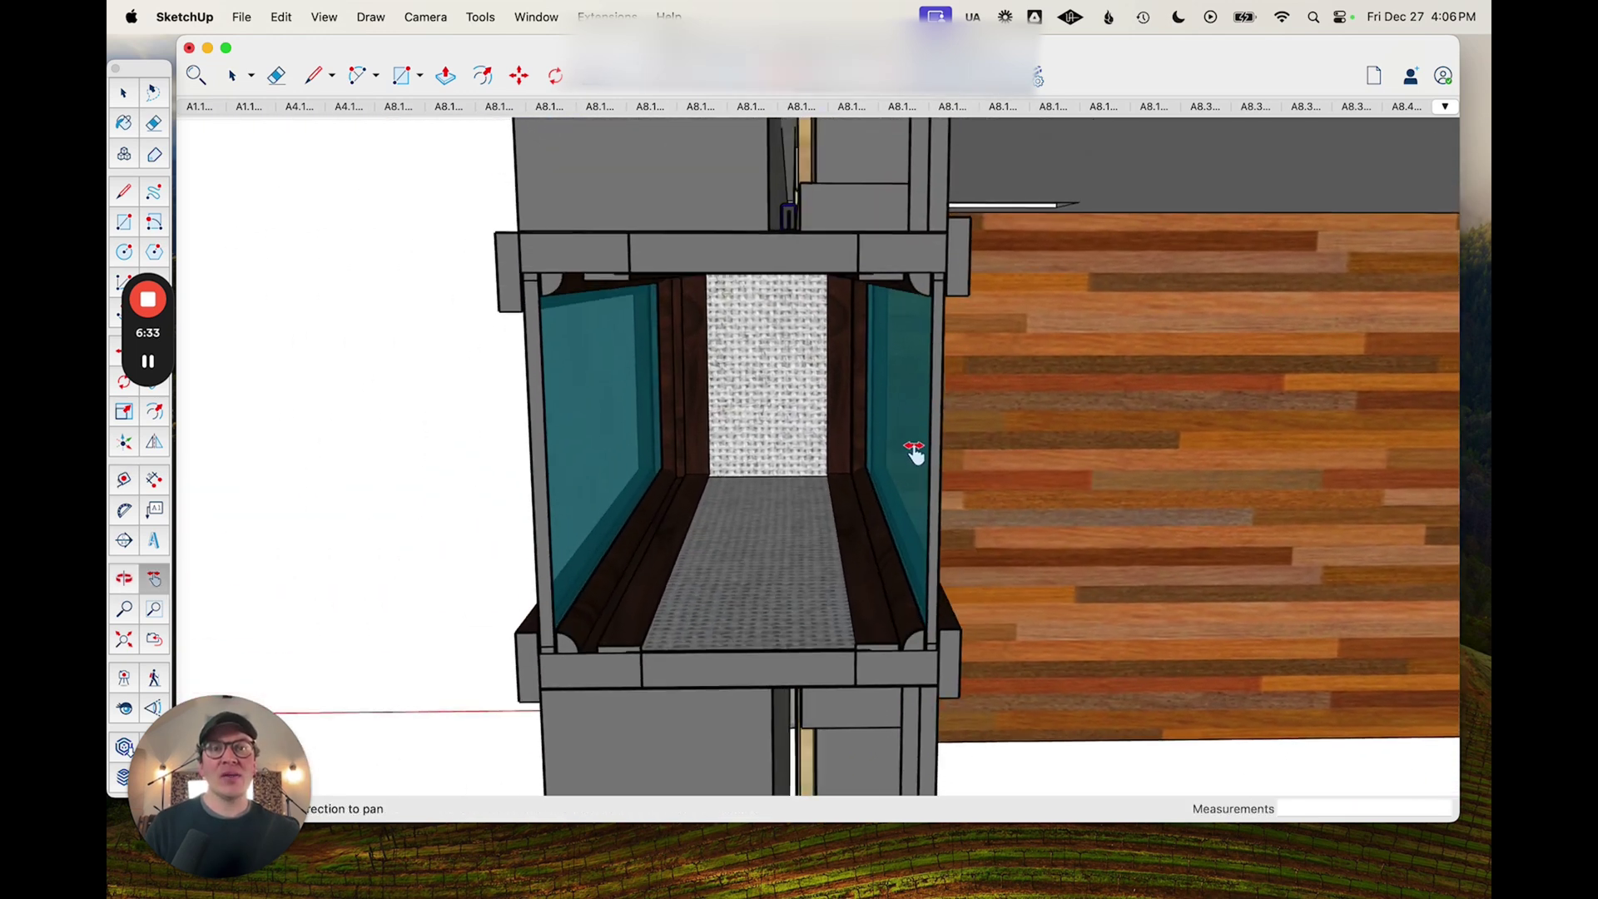
# - Measure the height and width of the small spacer block between the top of the interior glass pane and the frame
pyautogui.scroll(5, 921, 249)
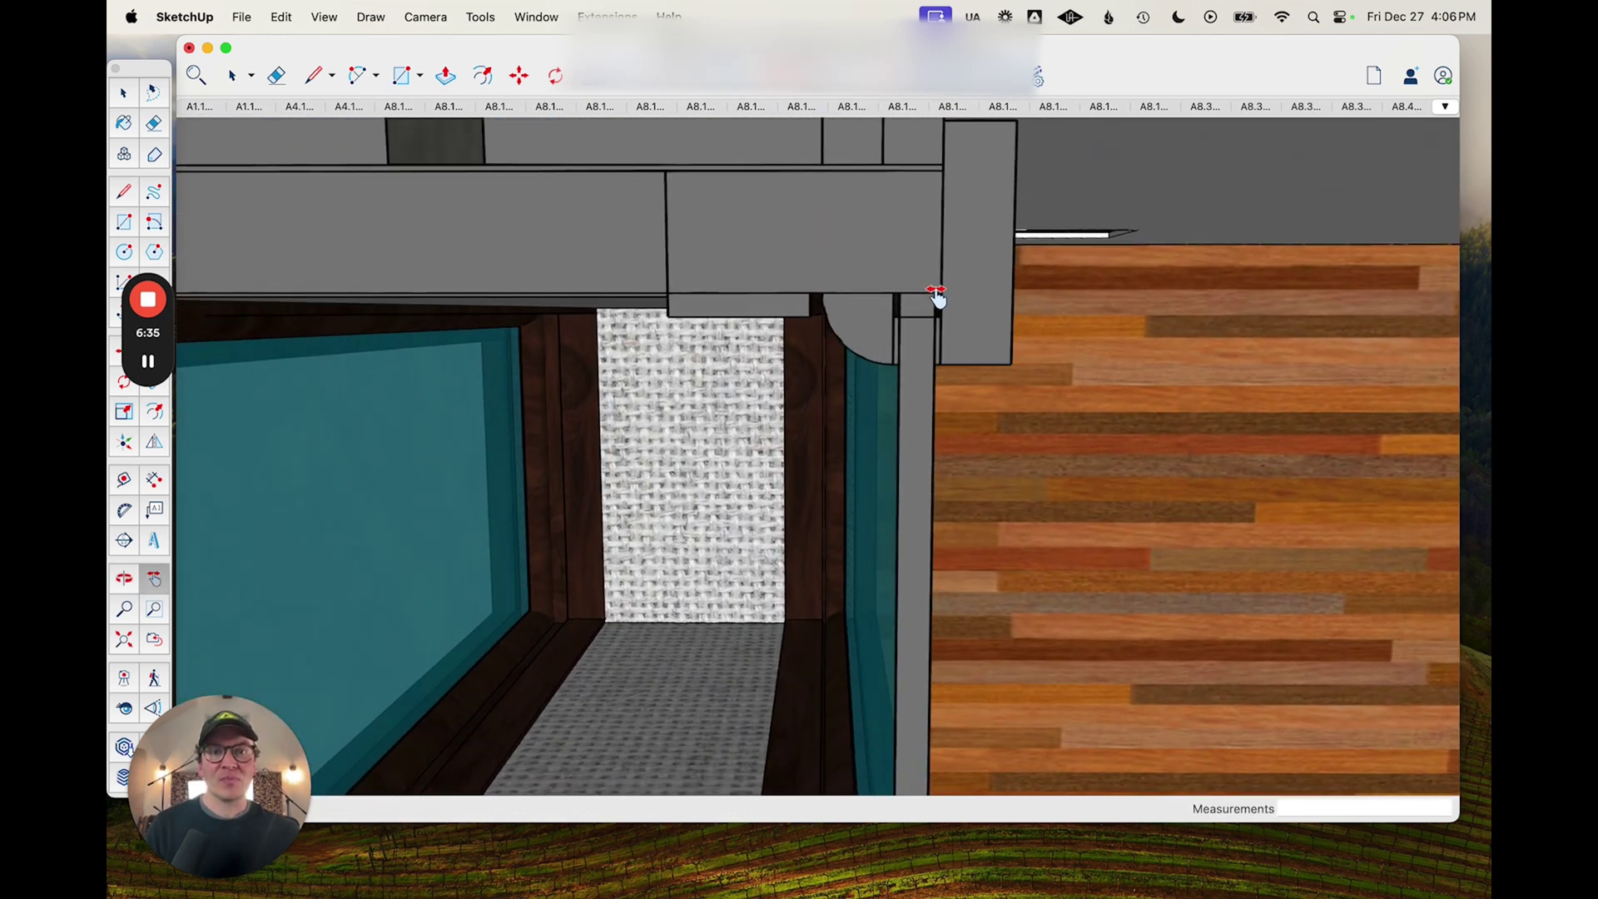
pyautogui.scroll(3, 927, 310)
pyautogui.moveTo(928, 311); pyautogui.dragTo(852, 260, button='middle')
pyautogui.scroll(5, 930, 321)
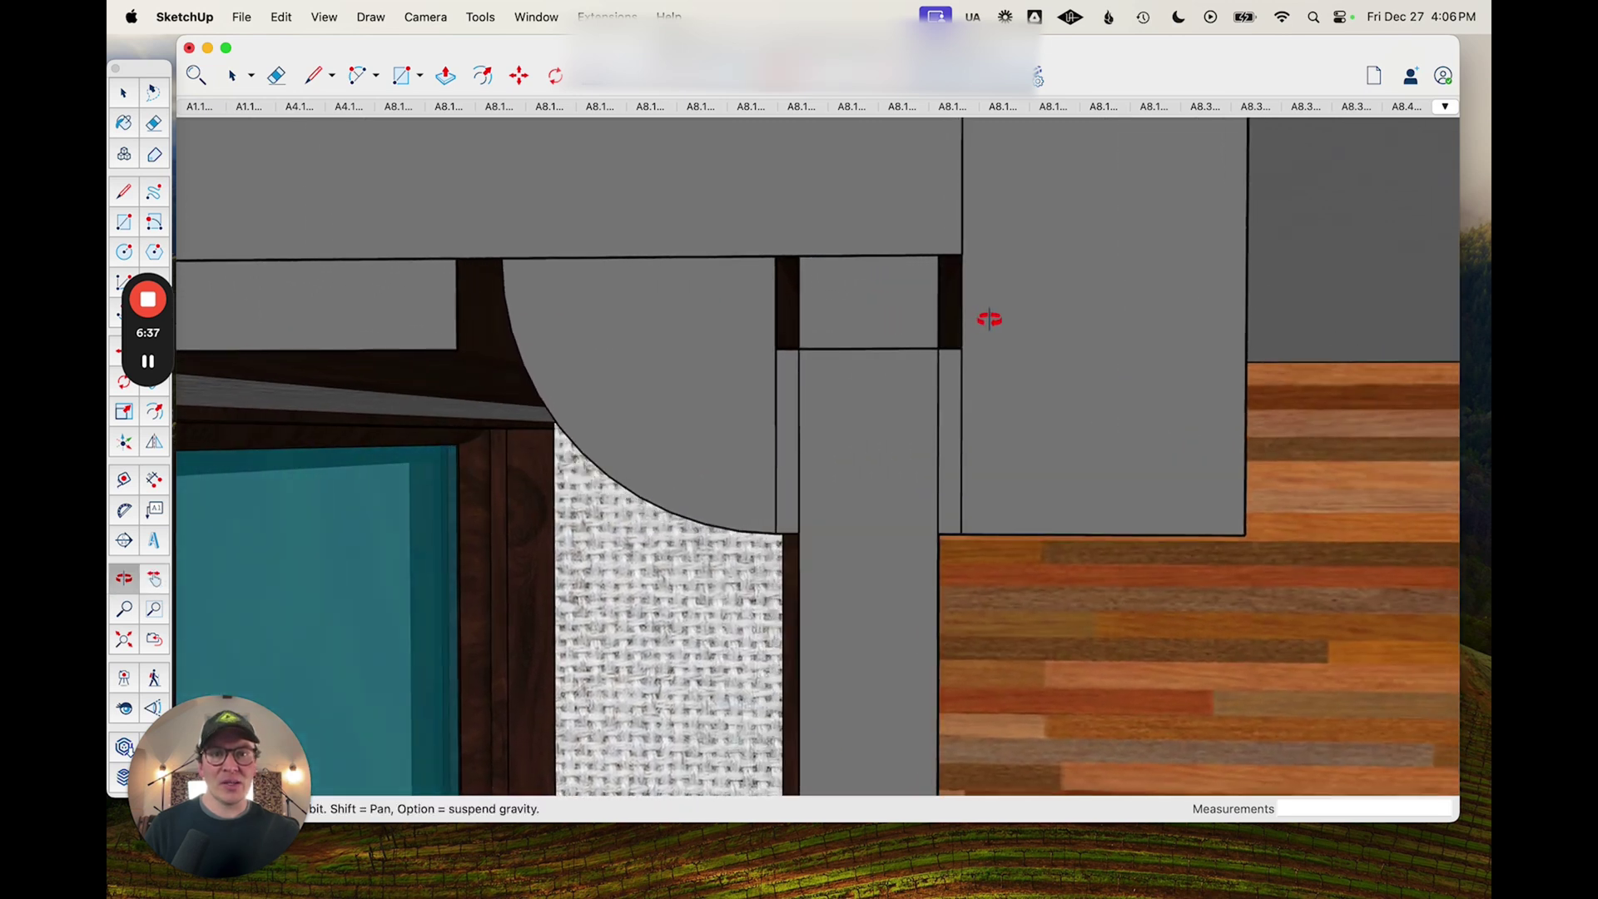
pyautogui.moveTo(989, 319)
pyautogui.mouseDown(button='middle')
pyautogui.moveTo(974, 381)
pyautogui.moveTo(841, 267)
pyautogui.moveTo(929, 468)
pyautogui.mouseUp(button='middle')
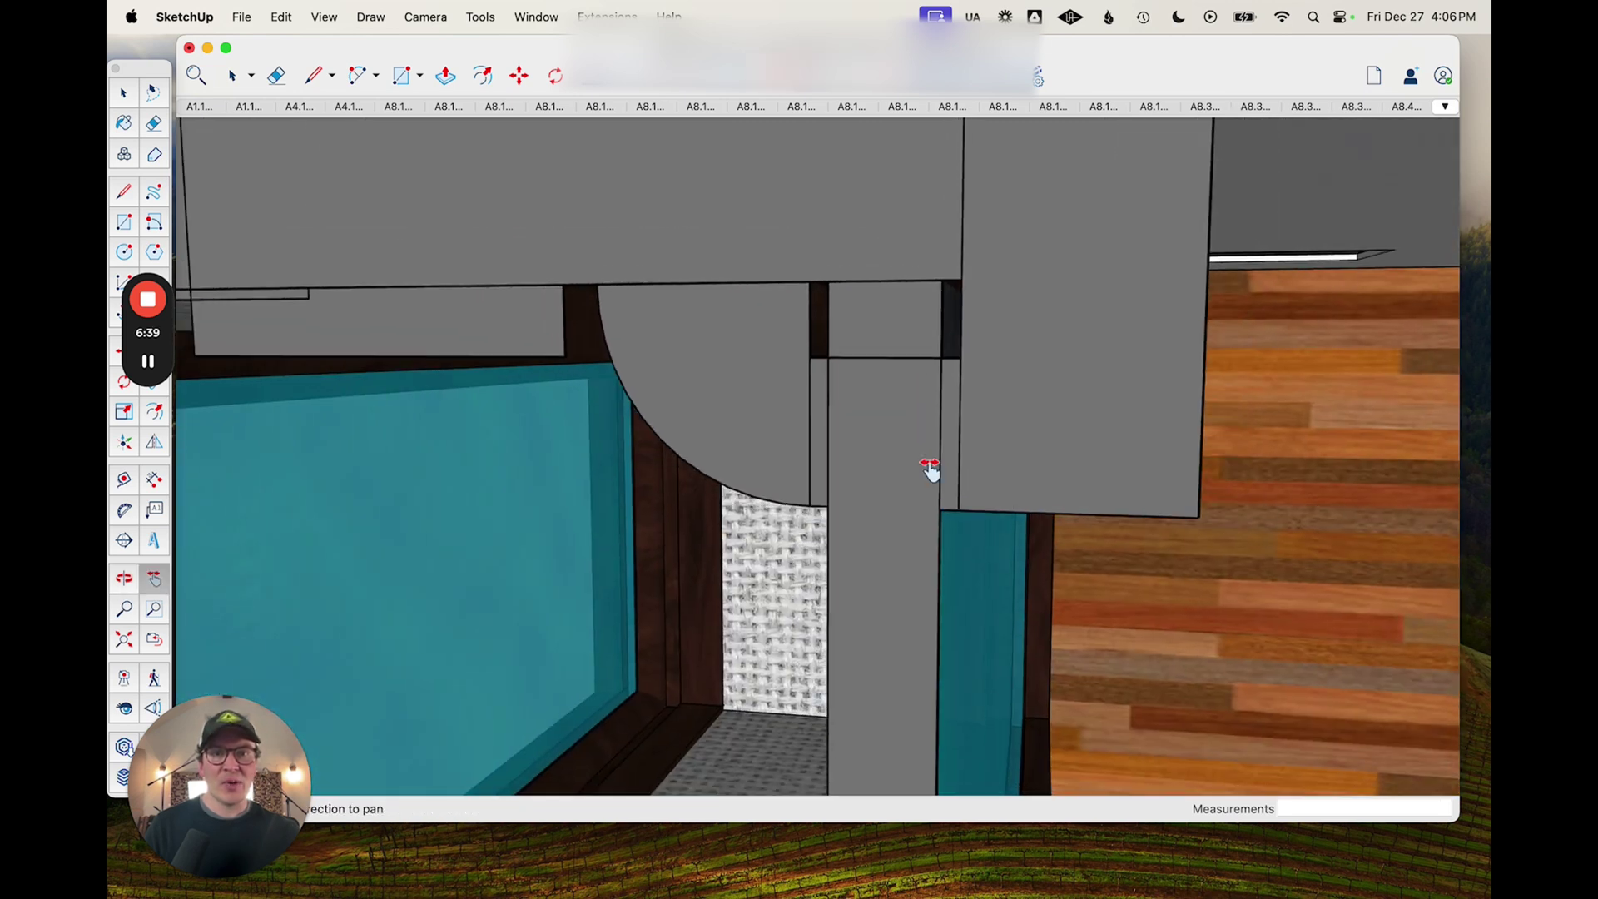
pyautogui.scroll(5, 916, 392)
pyautogui.press('t')
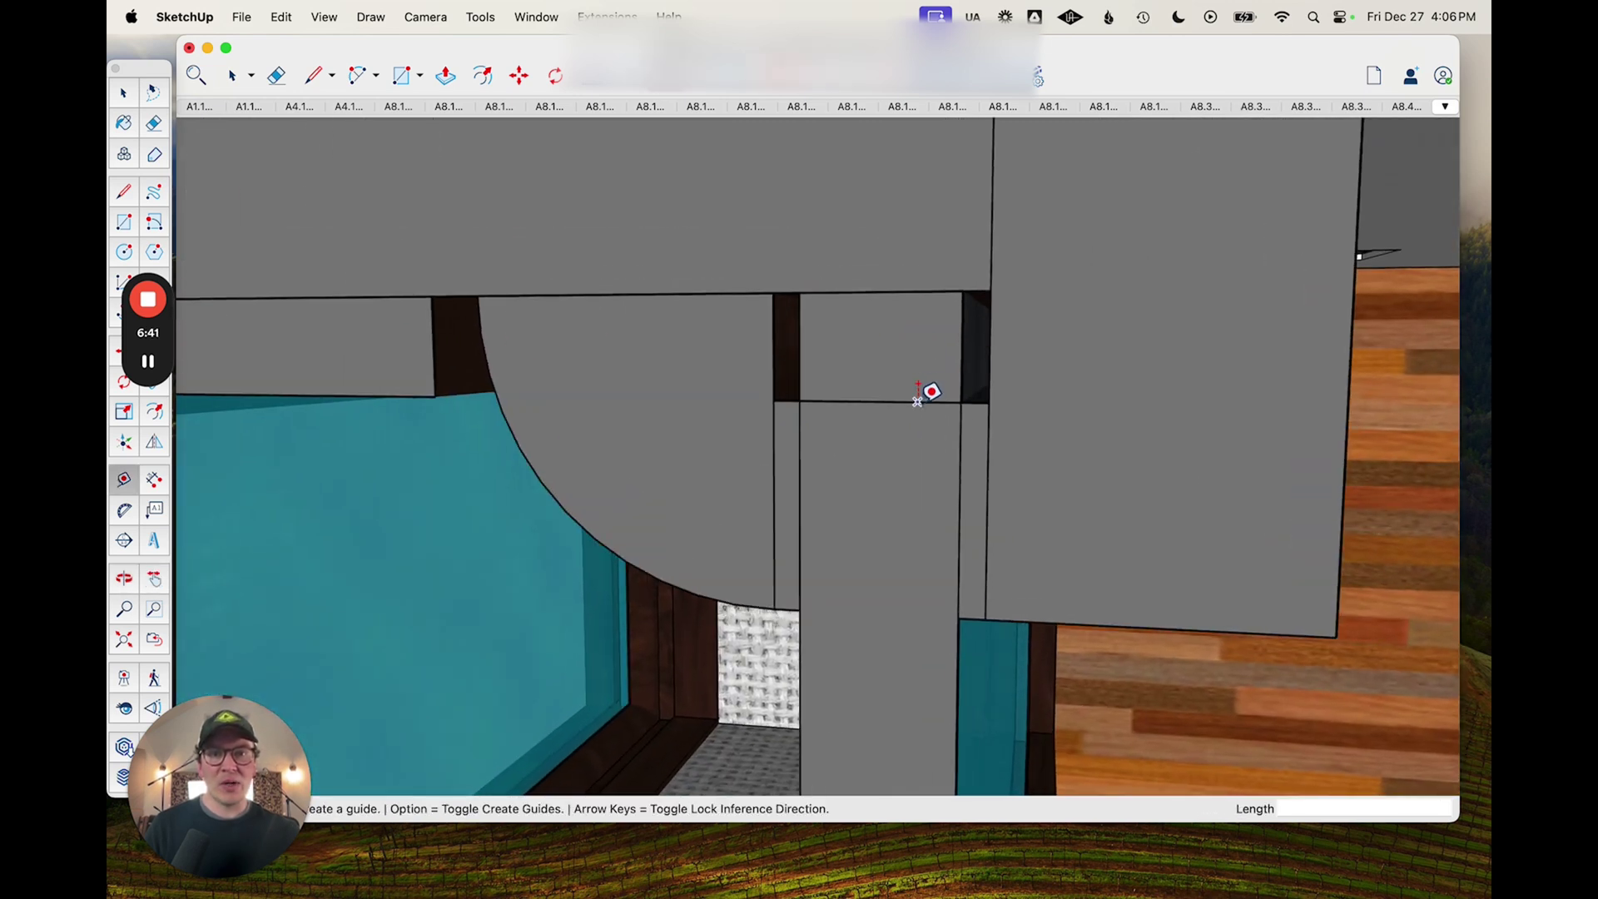
pyautogui.click(917, 400)
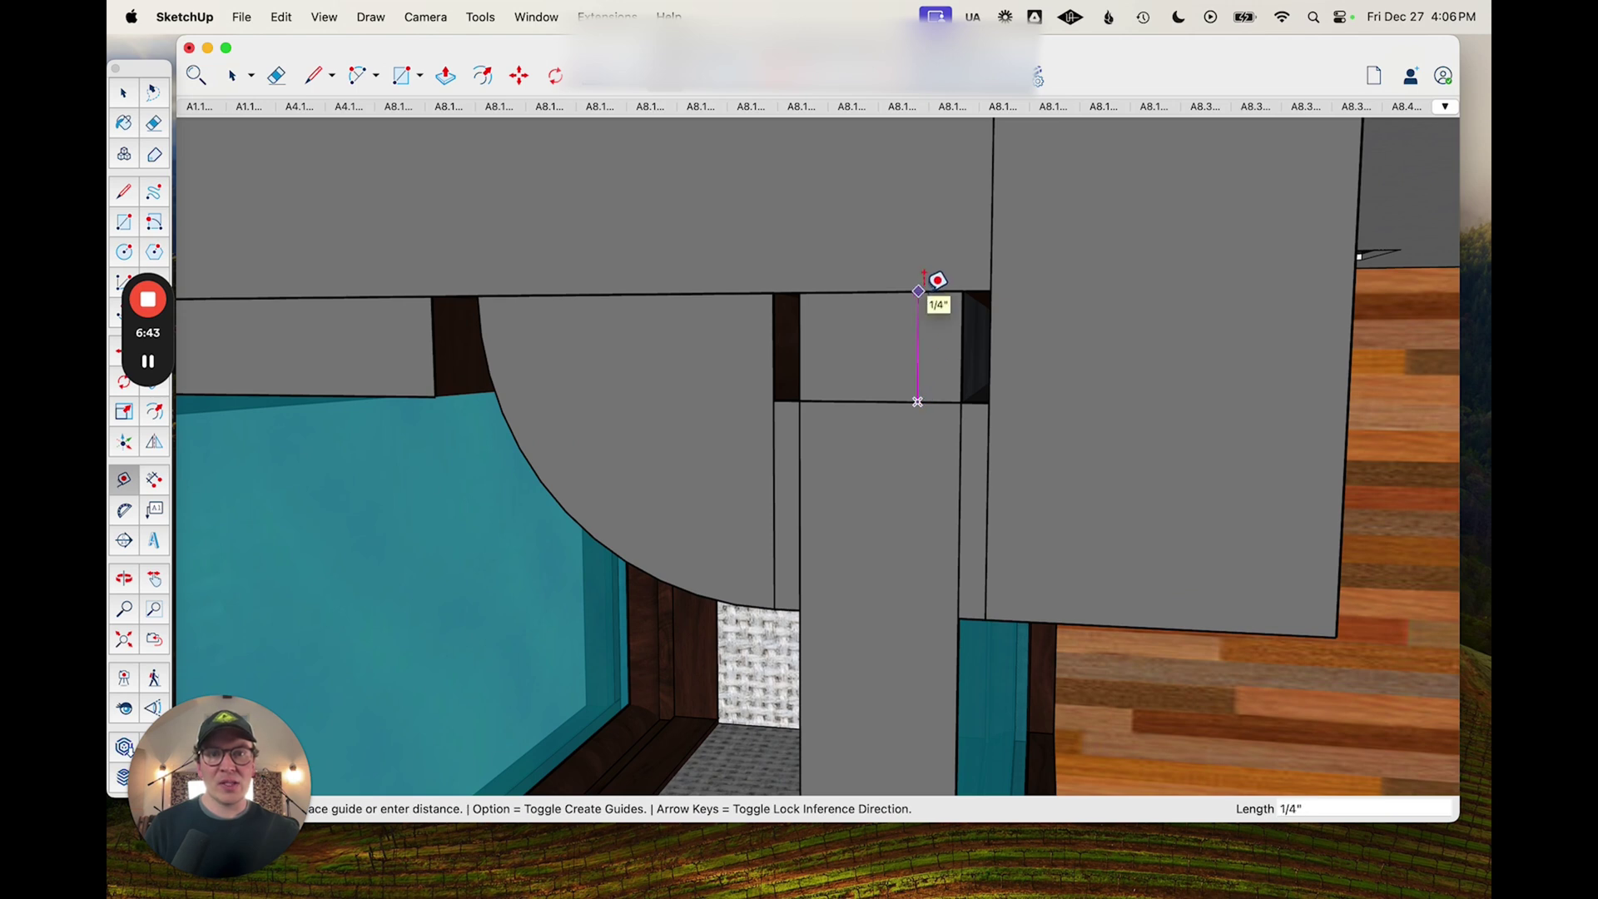
pyautogui.press('space')
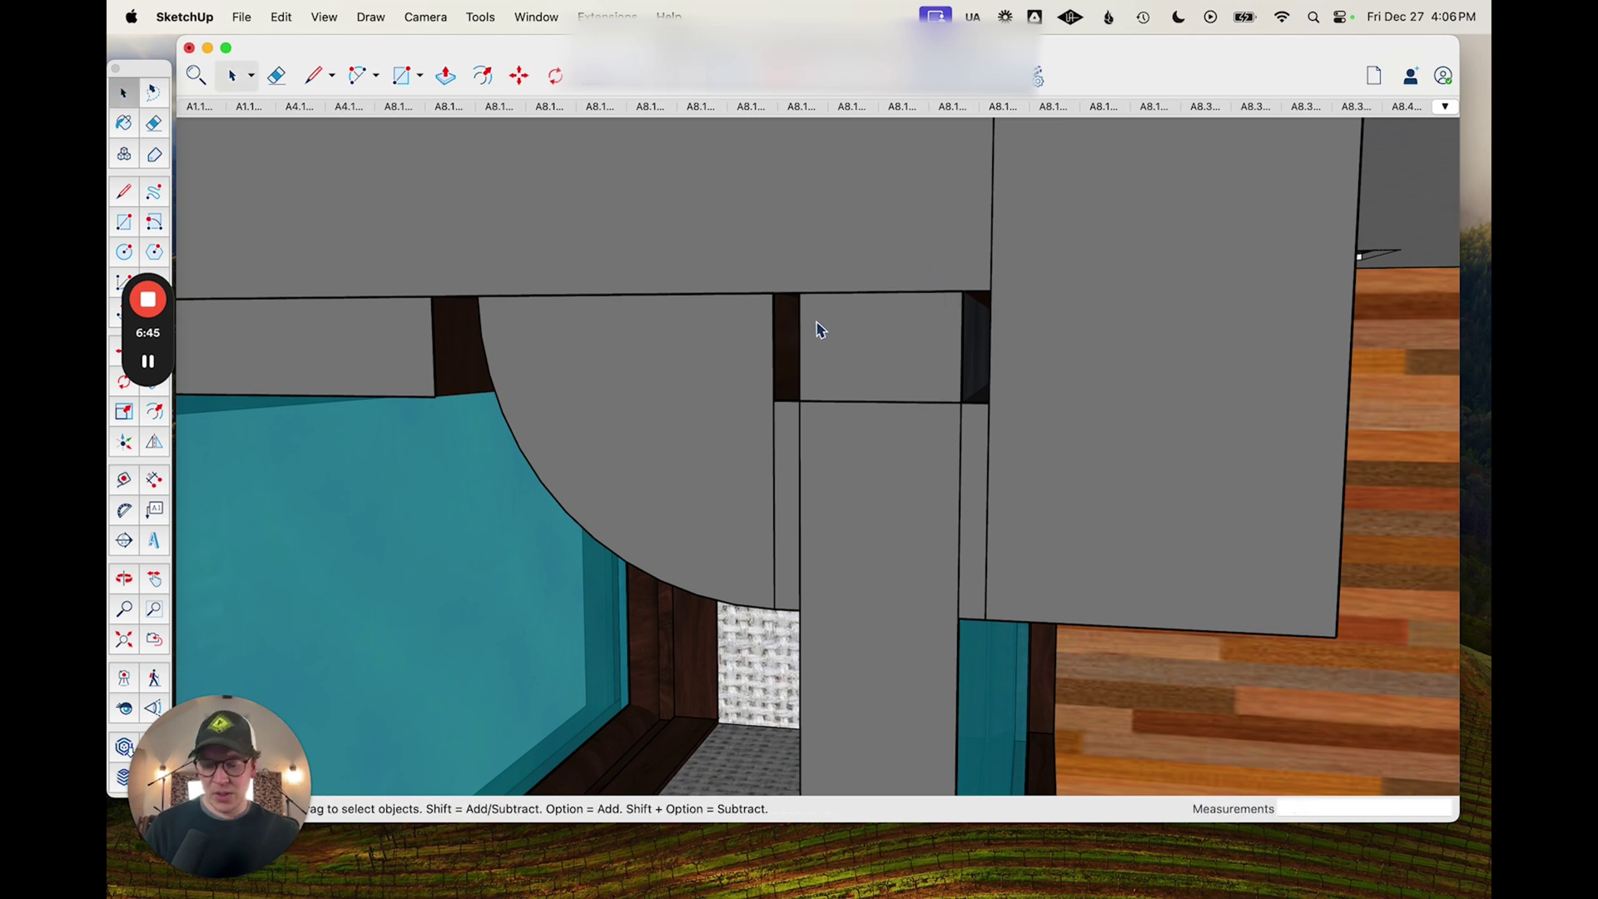
pyautogui.press('t')
pyautogui.click(800, 336)
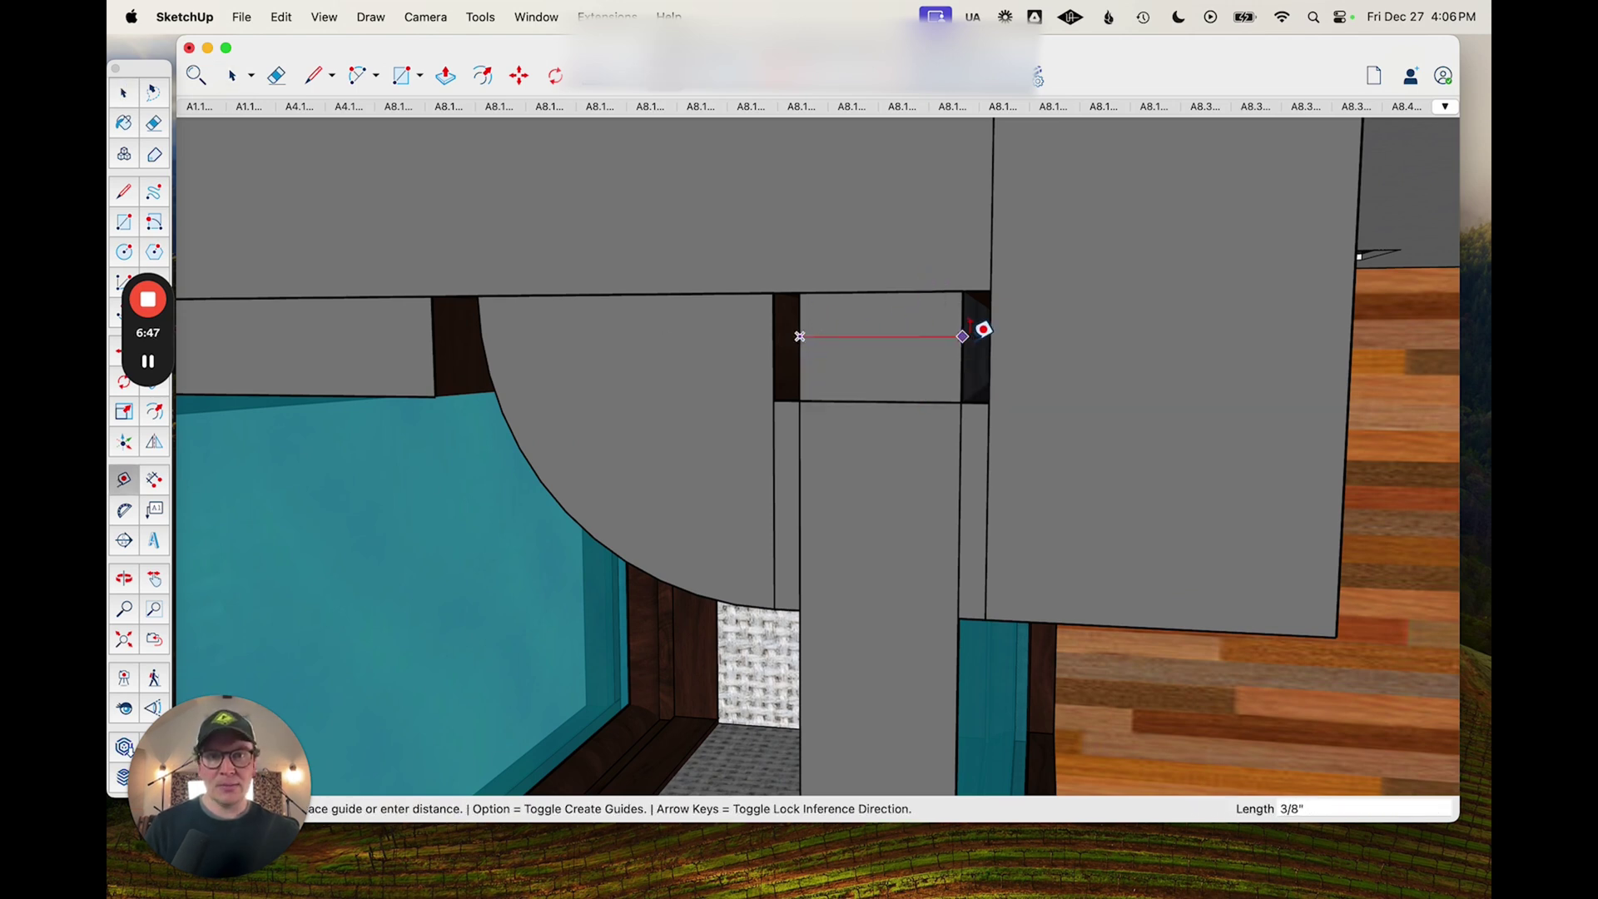
# - Examine the spacer block under the interior glass pane and the stops holding the pane at the bottom of the frame
pyautogui.moveTo(956, 349); pyautogui.dragTo(881, 451, button='middle')
pyautogui.scroll(-5, 870, 516)
pyautogui.scroll(10, 870, 566)
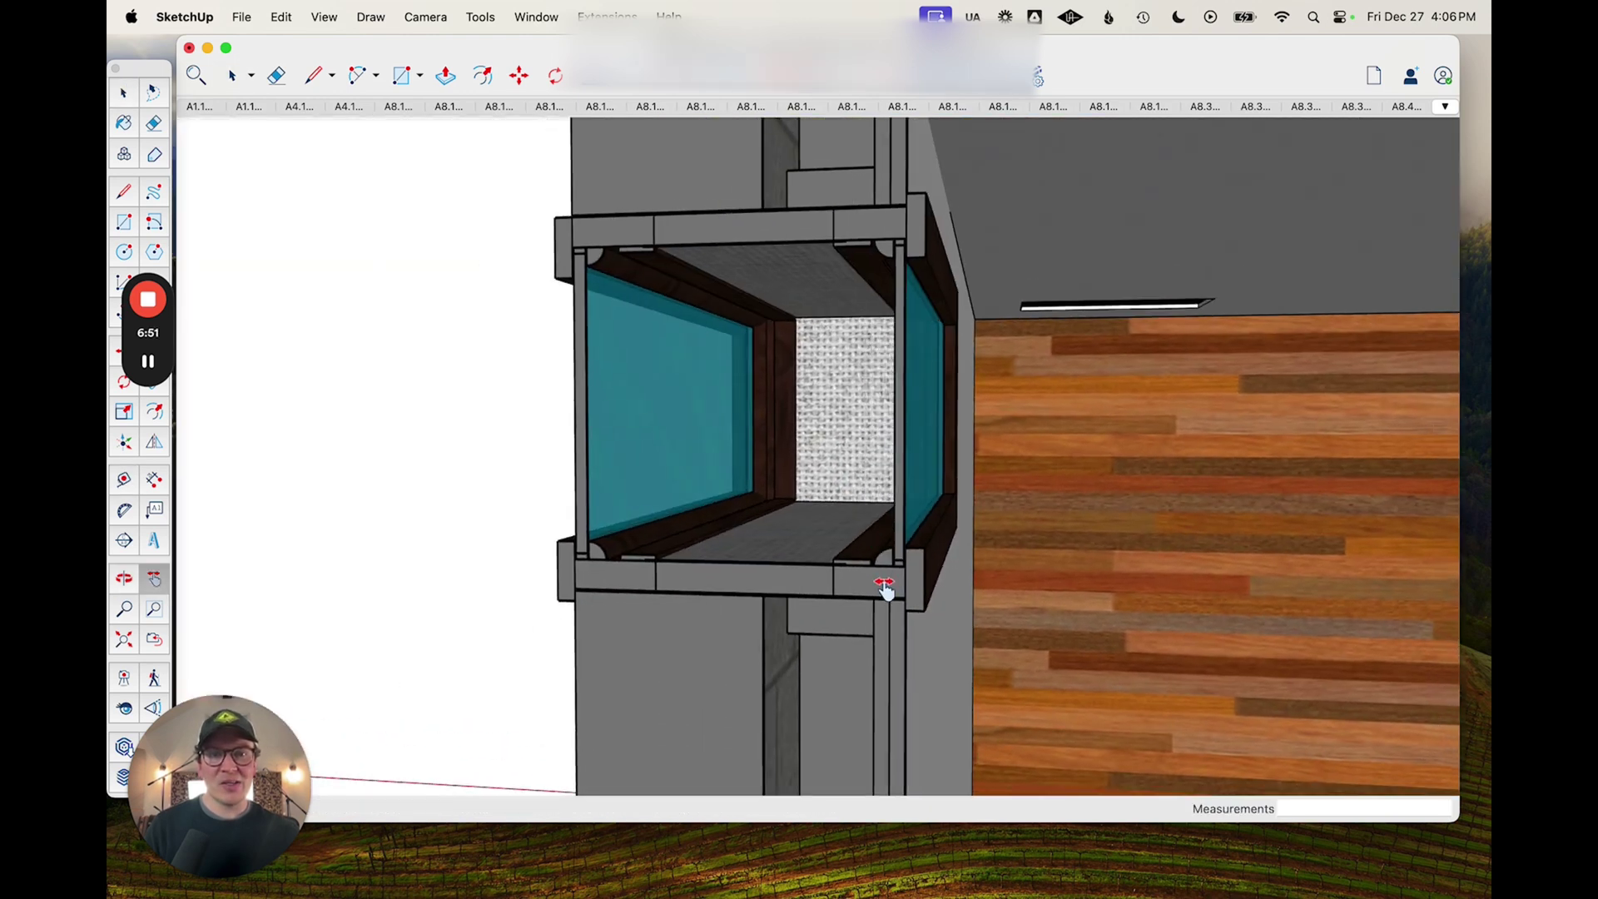
pyautogui.scroll(8, 907, 545)
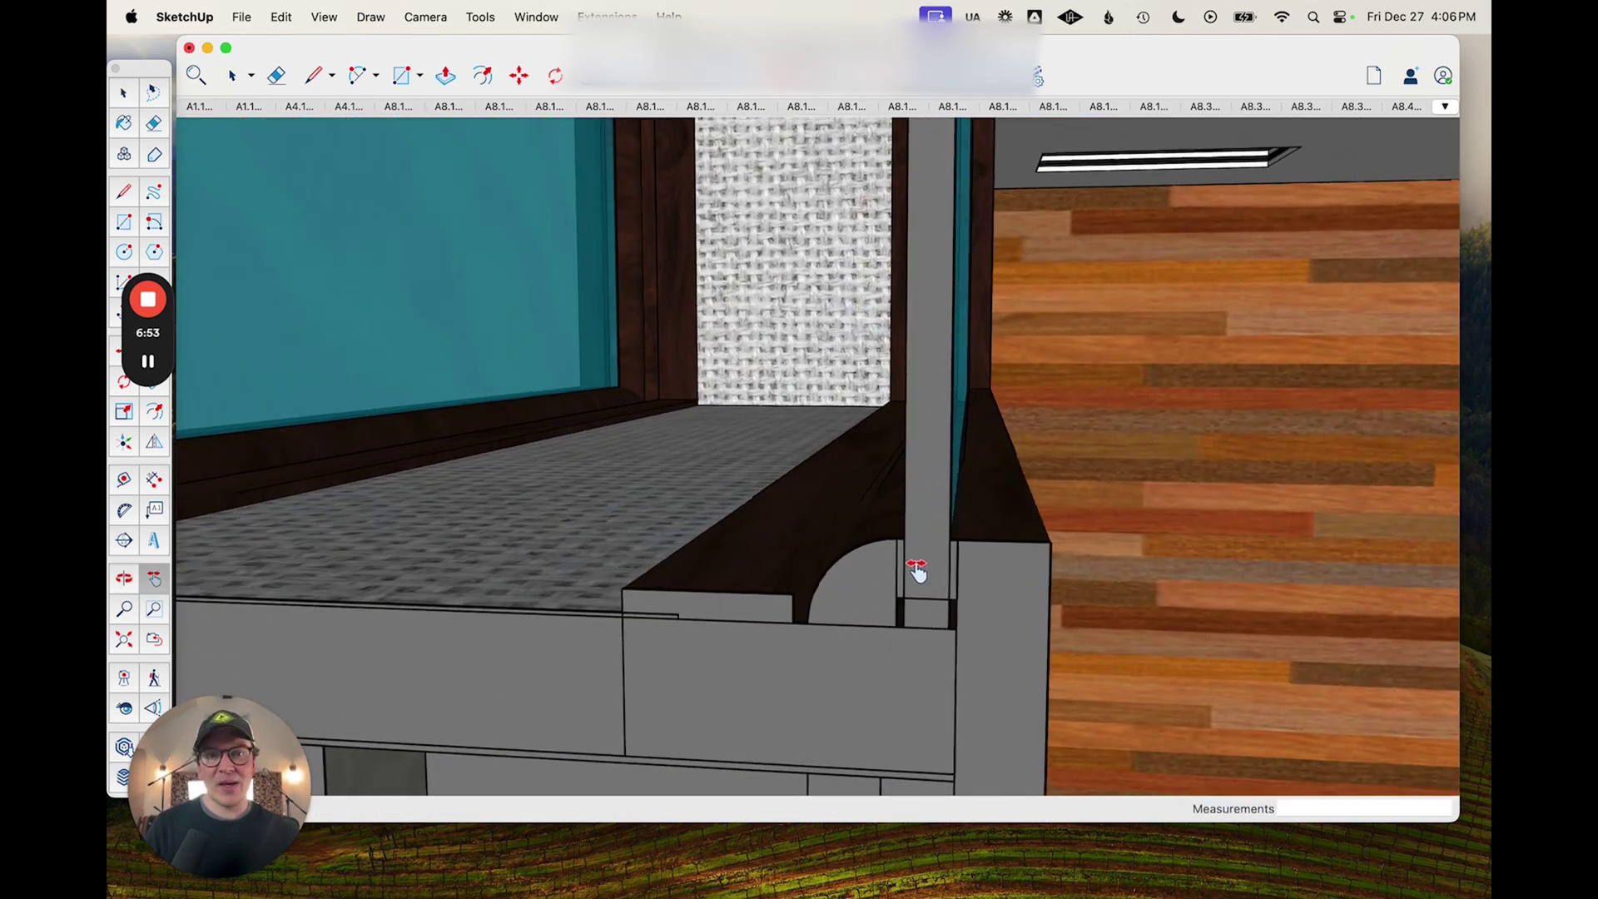
pyautogui.moveTo(917, 574); pyautogui.dragTo(955, 654, button='middle')
pyautogui.moveTo(966, 581); pyautogui.dragTo(1029, 626, button='middle')
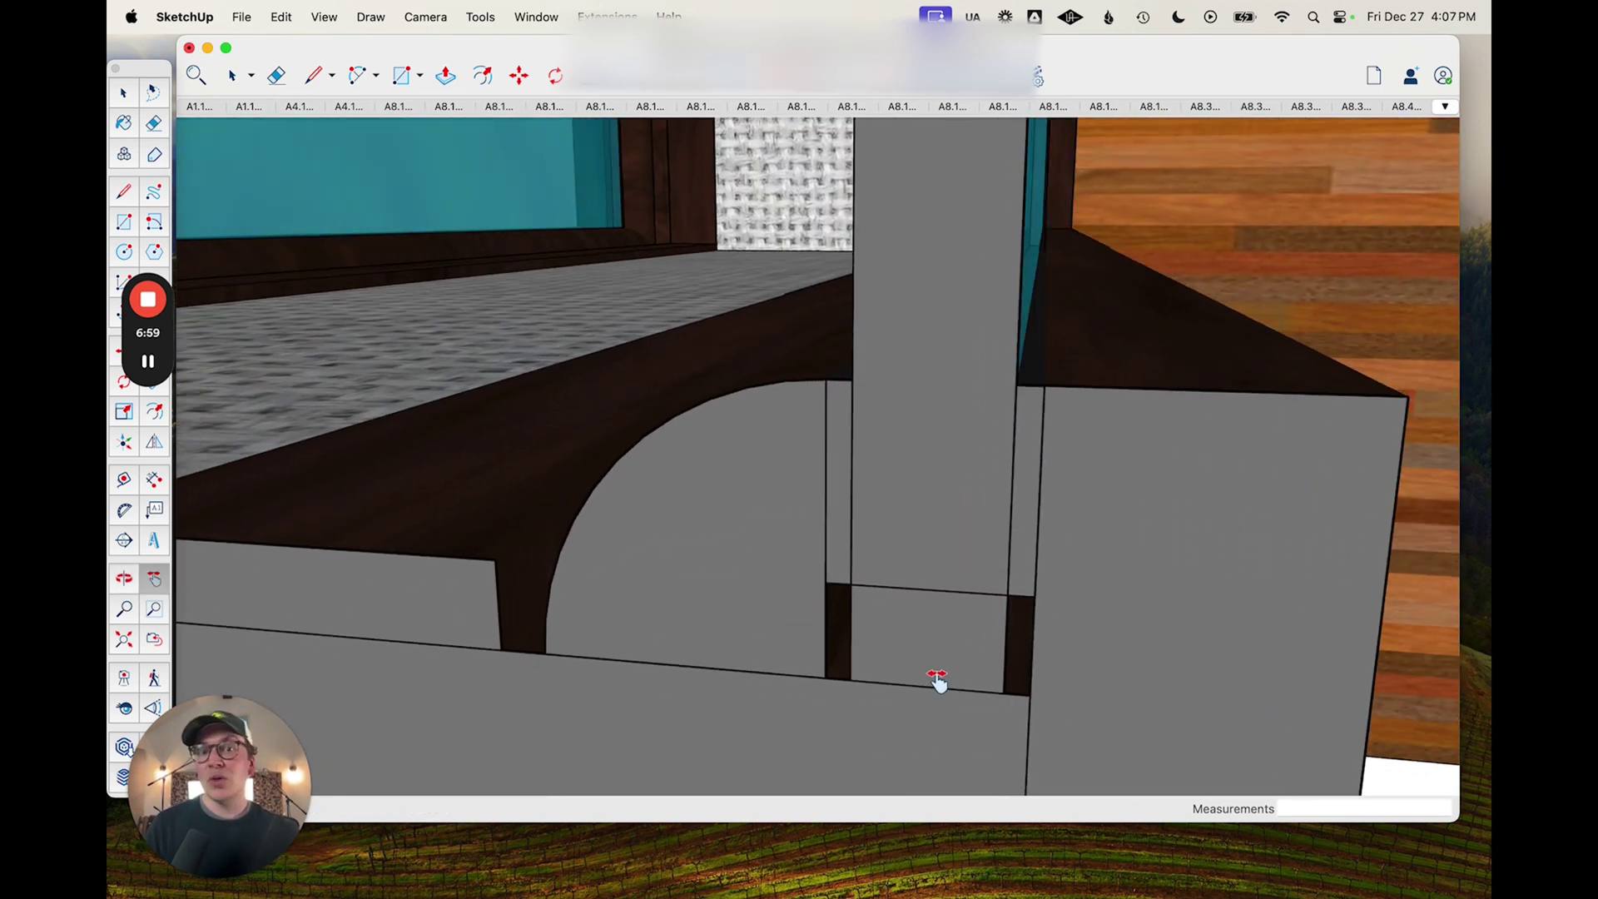
# - Measure the gap between the interior glass pane and the square outer stop at the bottom of the frame
pyautogui.scroll(-3, 945, 705)
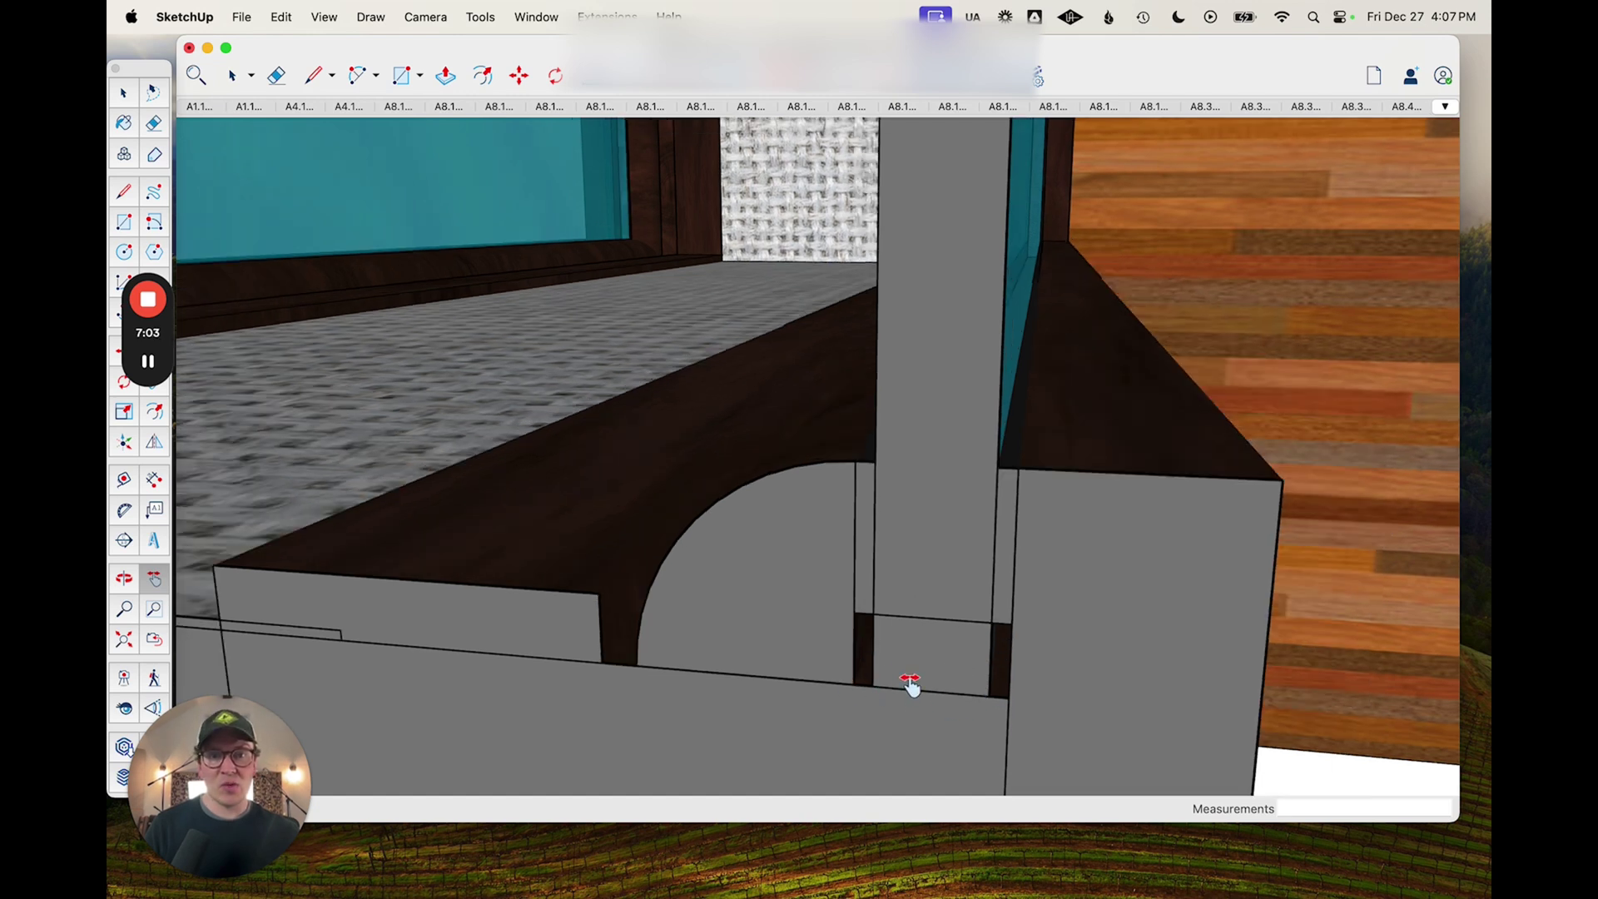
pyautogui.moveTo(901, 675); pyautogui.dragTo(1006, 519, button='middle')
pyautogui.press('t')
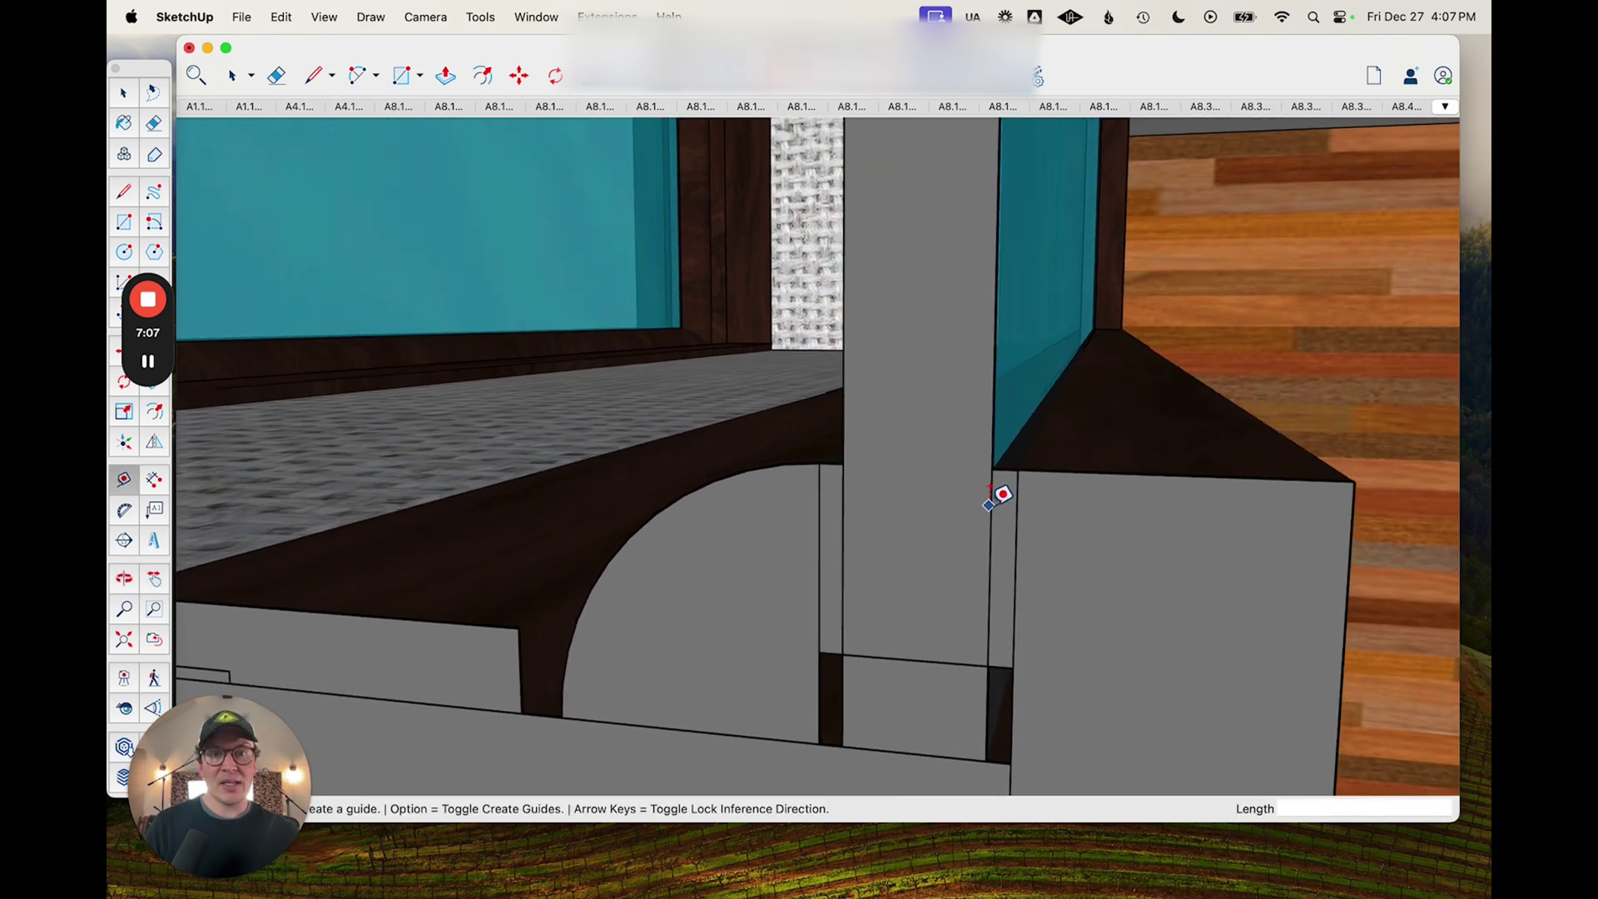
pyautogui.click(992, 508)
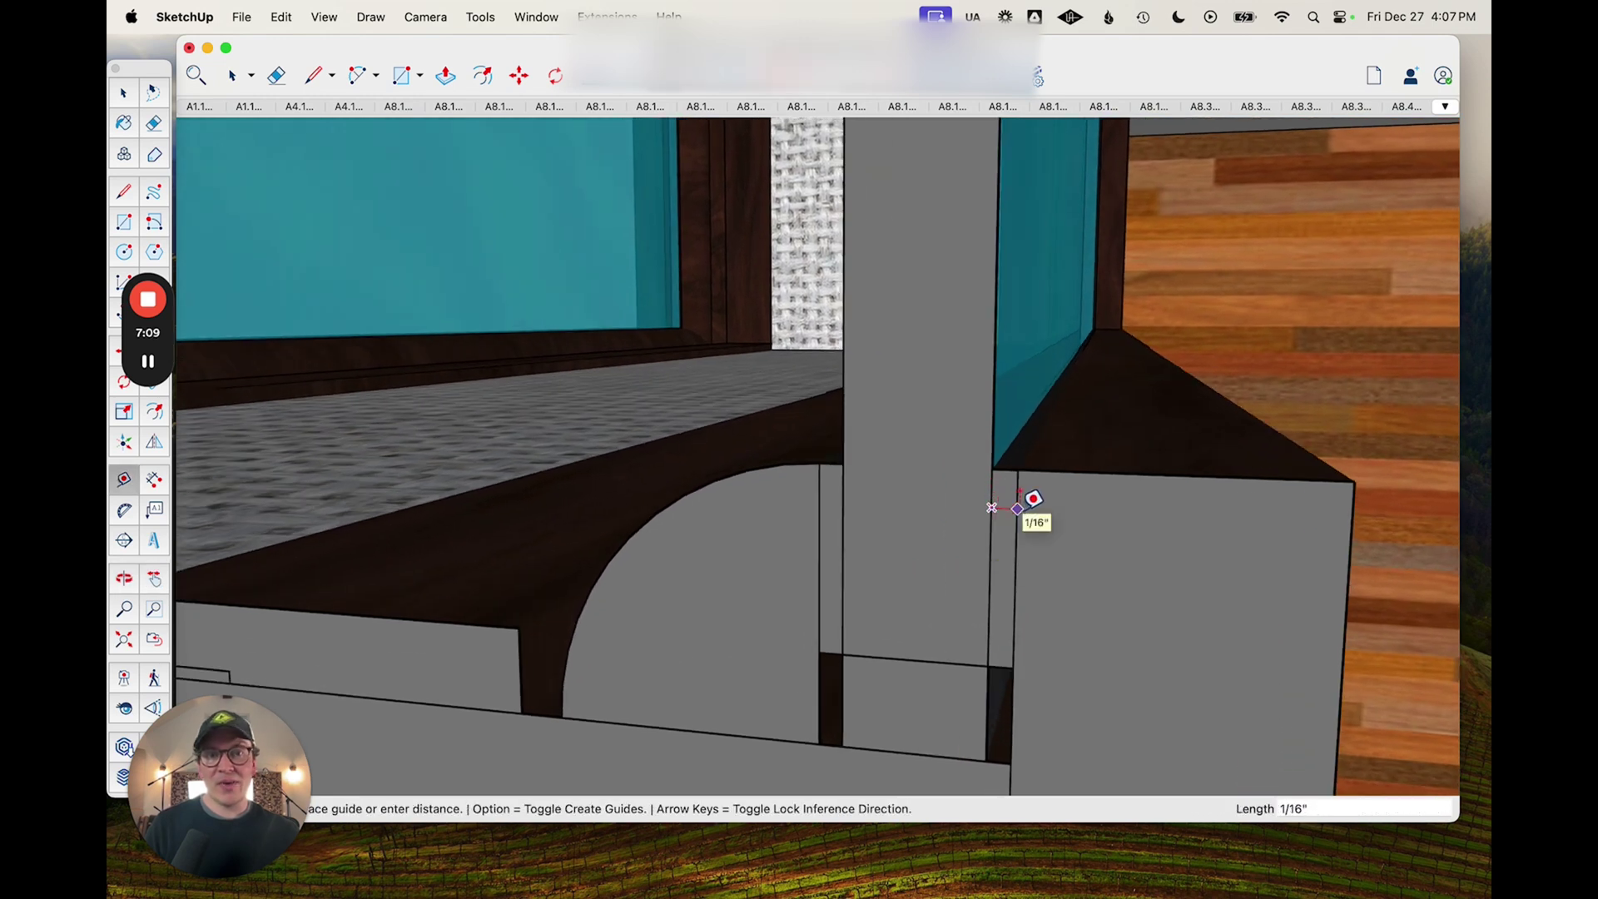
pyautogui.press('space')
# - Examine the glazing tape gaps on both sides of the interior glass pane, along with its quarter-round and square stops
pyautogui.moveTo(1017, 525)
pyautogui.mouseDown(button='middle')
pyautogui.moveTo(981, 527)
pyautogui.moveTo(997, 526)
pyautogui.mouseUp(button='middle')
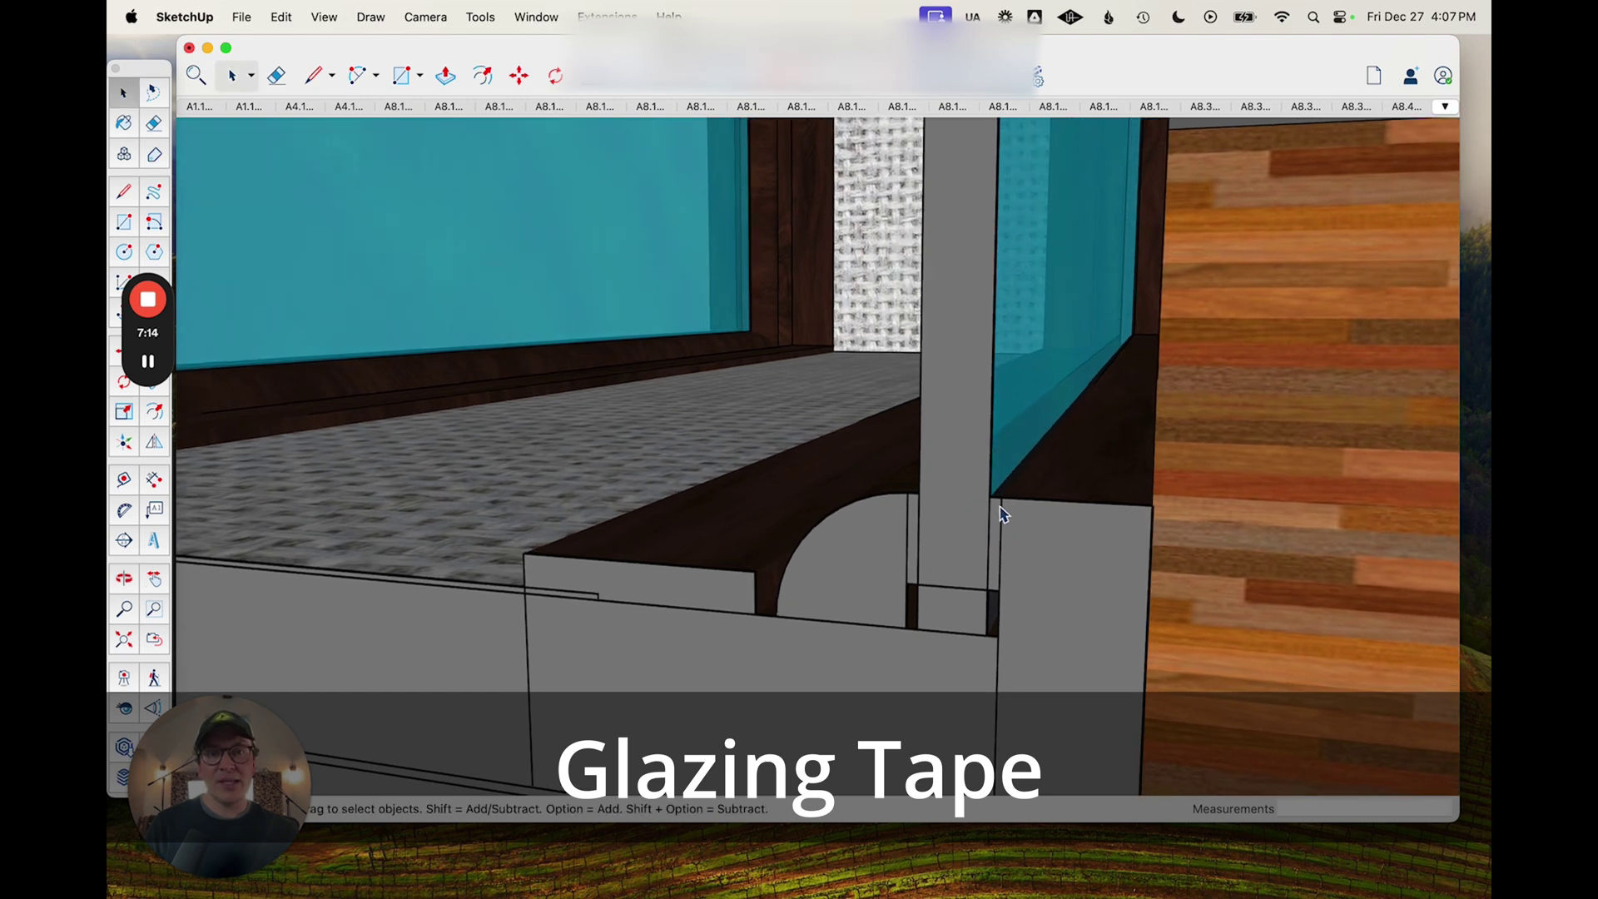
pyautogui.scroll(3, 1002, 514)
pyautogui.press('t')
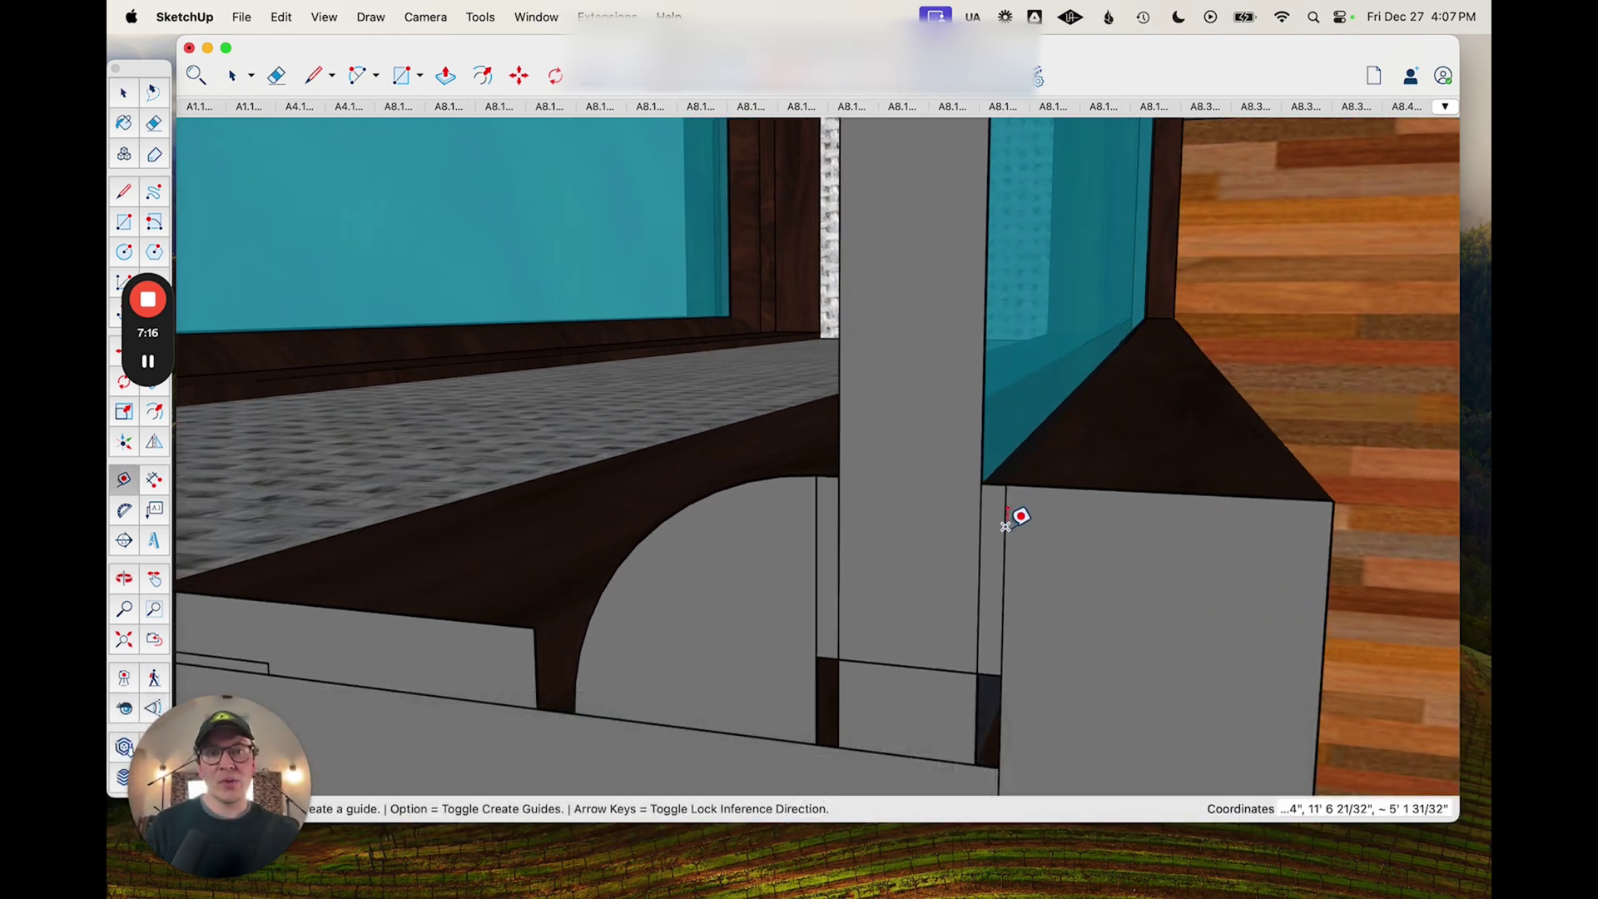
pyautogui.moveTo(1006, 526); pyautogui.dragTo(911, 519, button='middle')
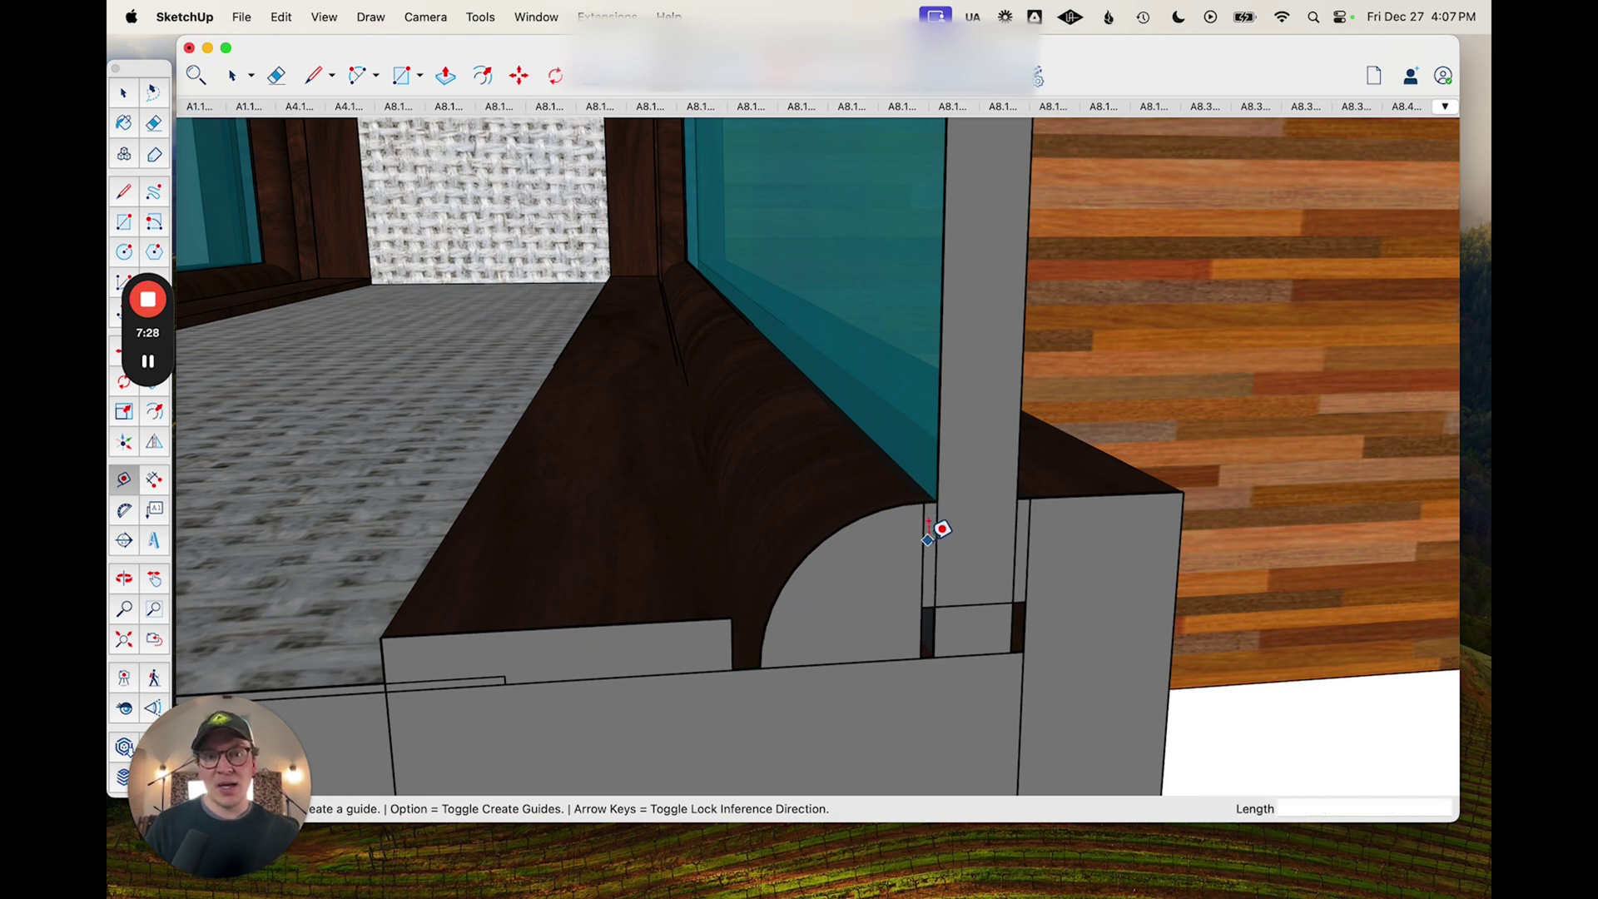
pyautogui.moveTo(766, 635); pyautogui.dragTo(739, 549, button='middle')
pyautogui.moveTo(649, 502); pyautogui.dragTo(807, 433, button='middle')
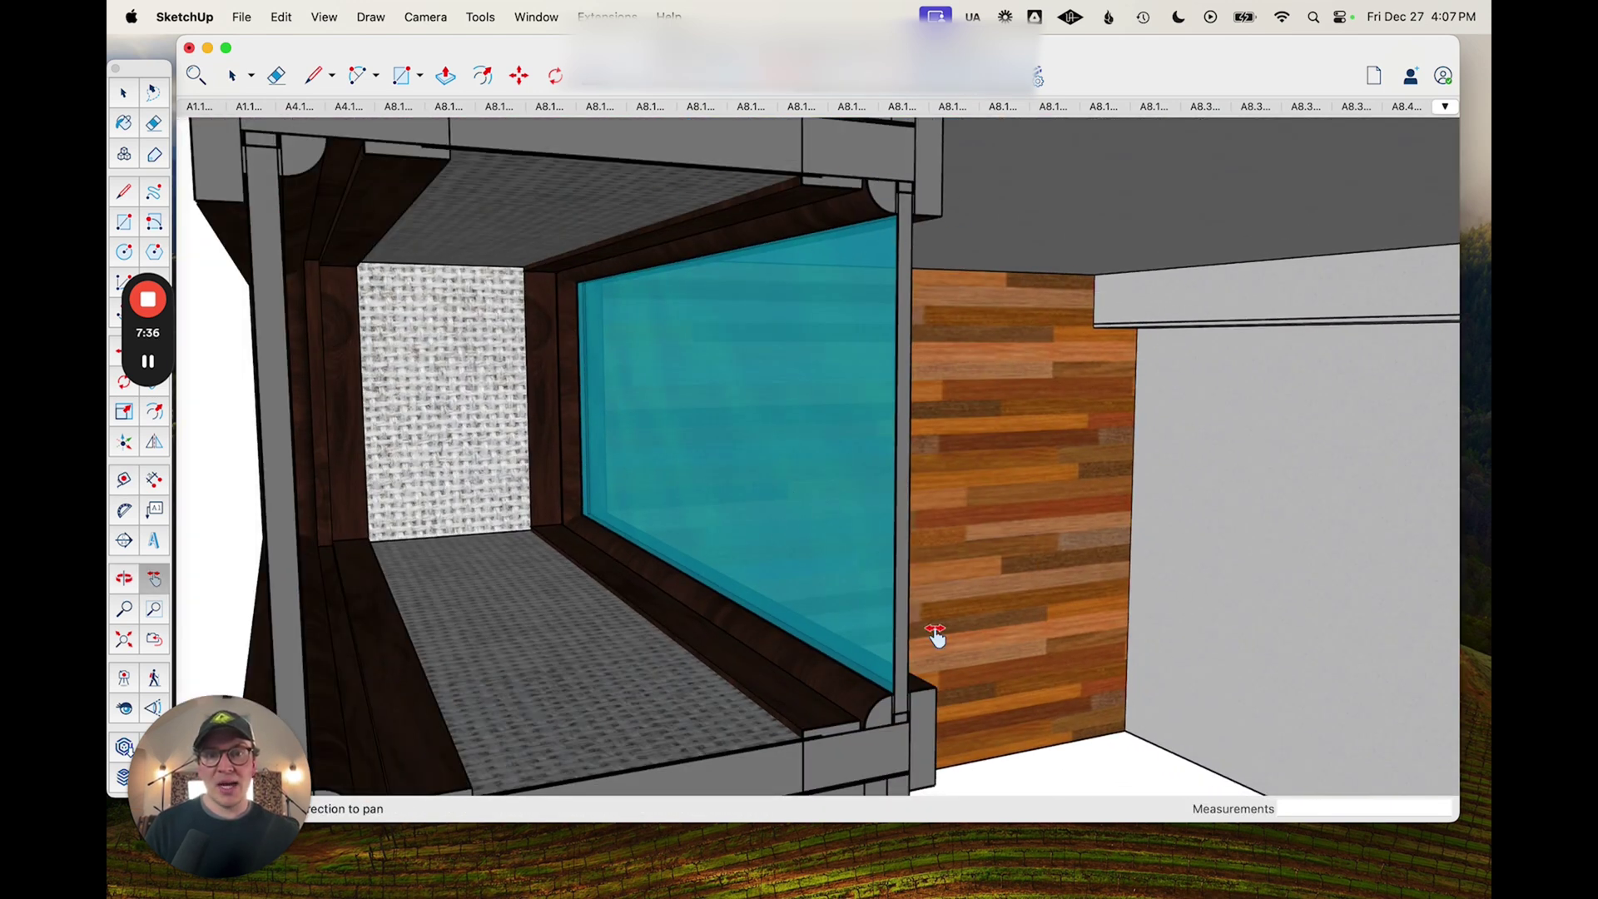
pyautogui.moveTo(935, 635); pyautogui.dragTo(874, 613, button='middle')
pyautogui.scroll(8, 592, 757)
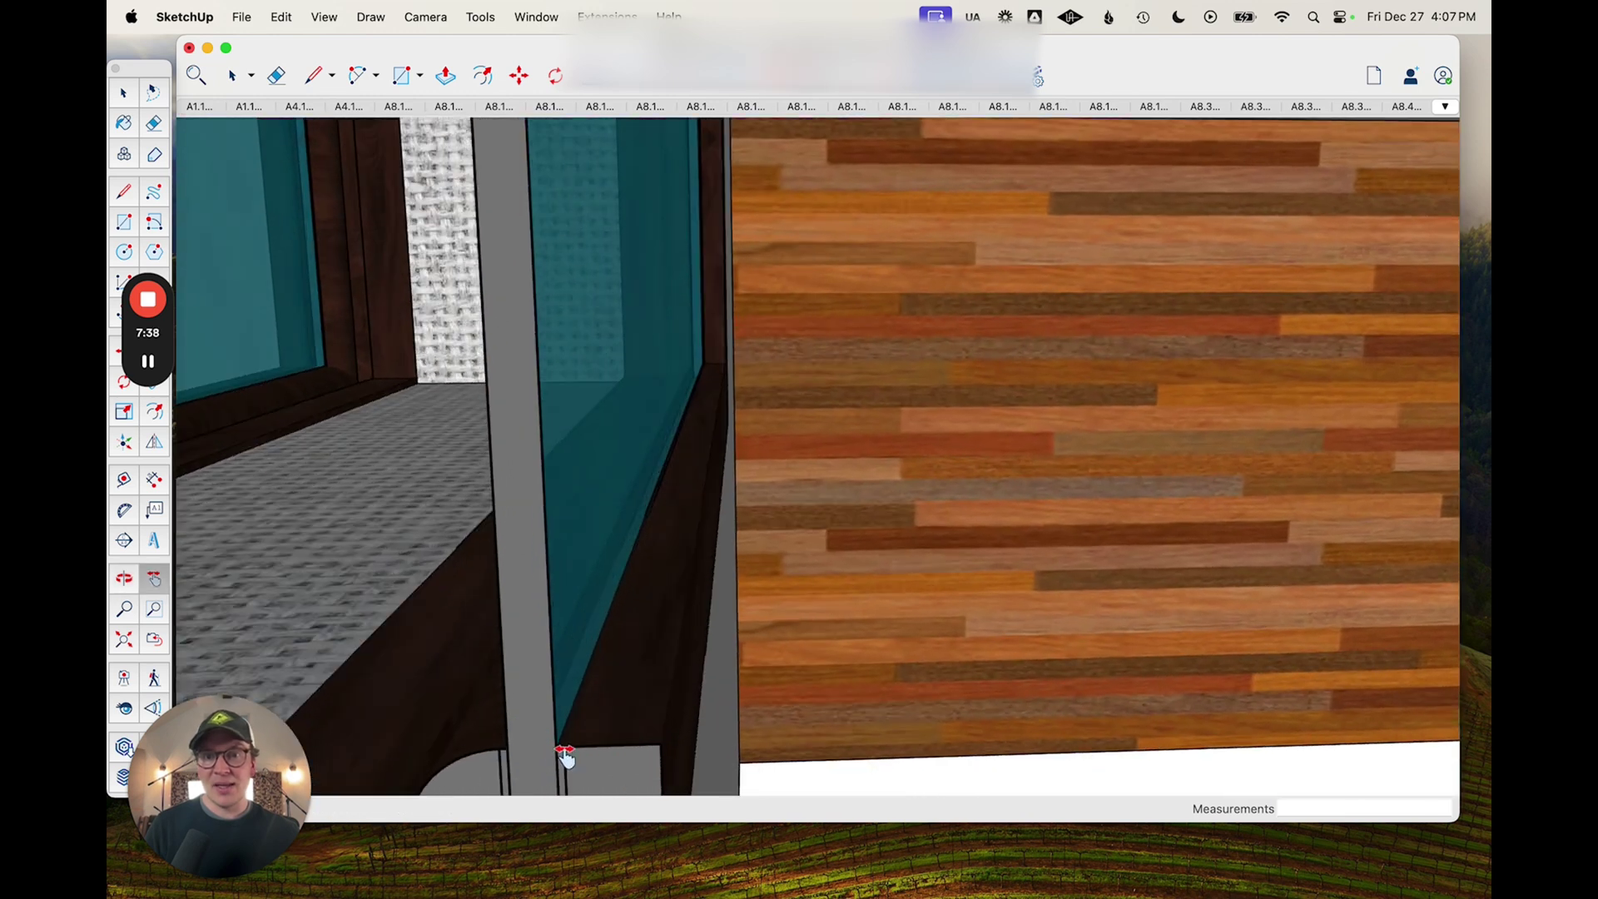
pyautogui.keyDown('shift'); pyautogui.moveTo(565, 757); pyautogui.dragTo(601, 678, button='middle'); pyautogui.keyUp('shift')
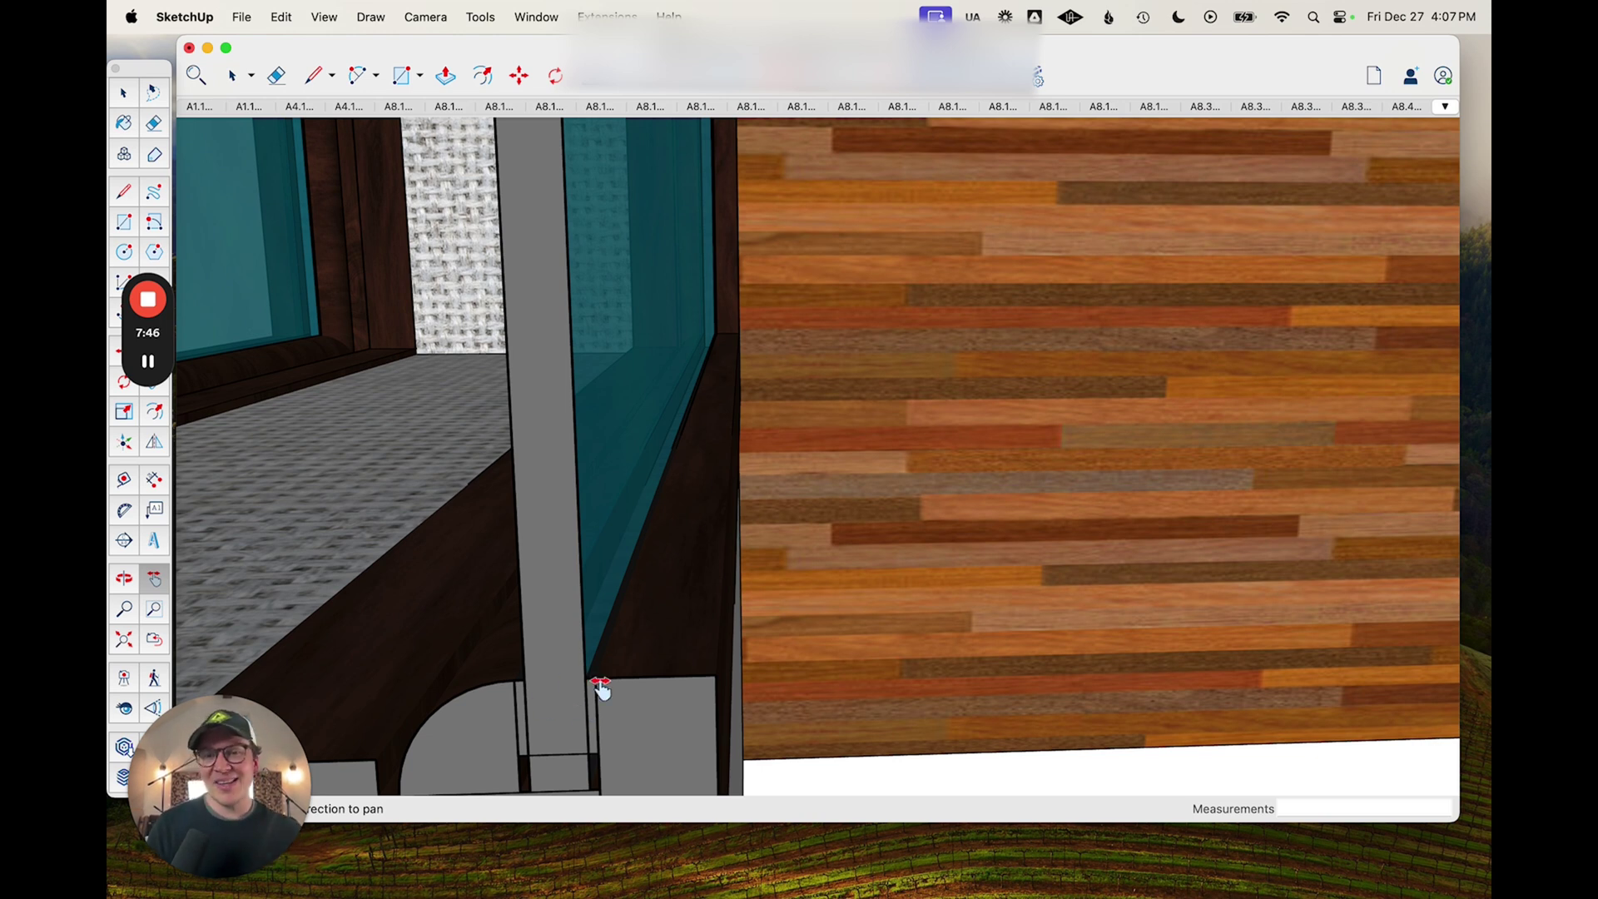
# - Measure the thickness of the bottom frame board beneath the interior glass pane
pyautogui.keyDown('shift'); pyautogui.moveTo(621, 638); pyautogui.dragTo(687, 701, button='middle'); pyautogui.keyUp('shift')
pyautogui.press('t')
pyautogui.click(685, 723)
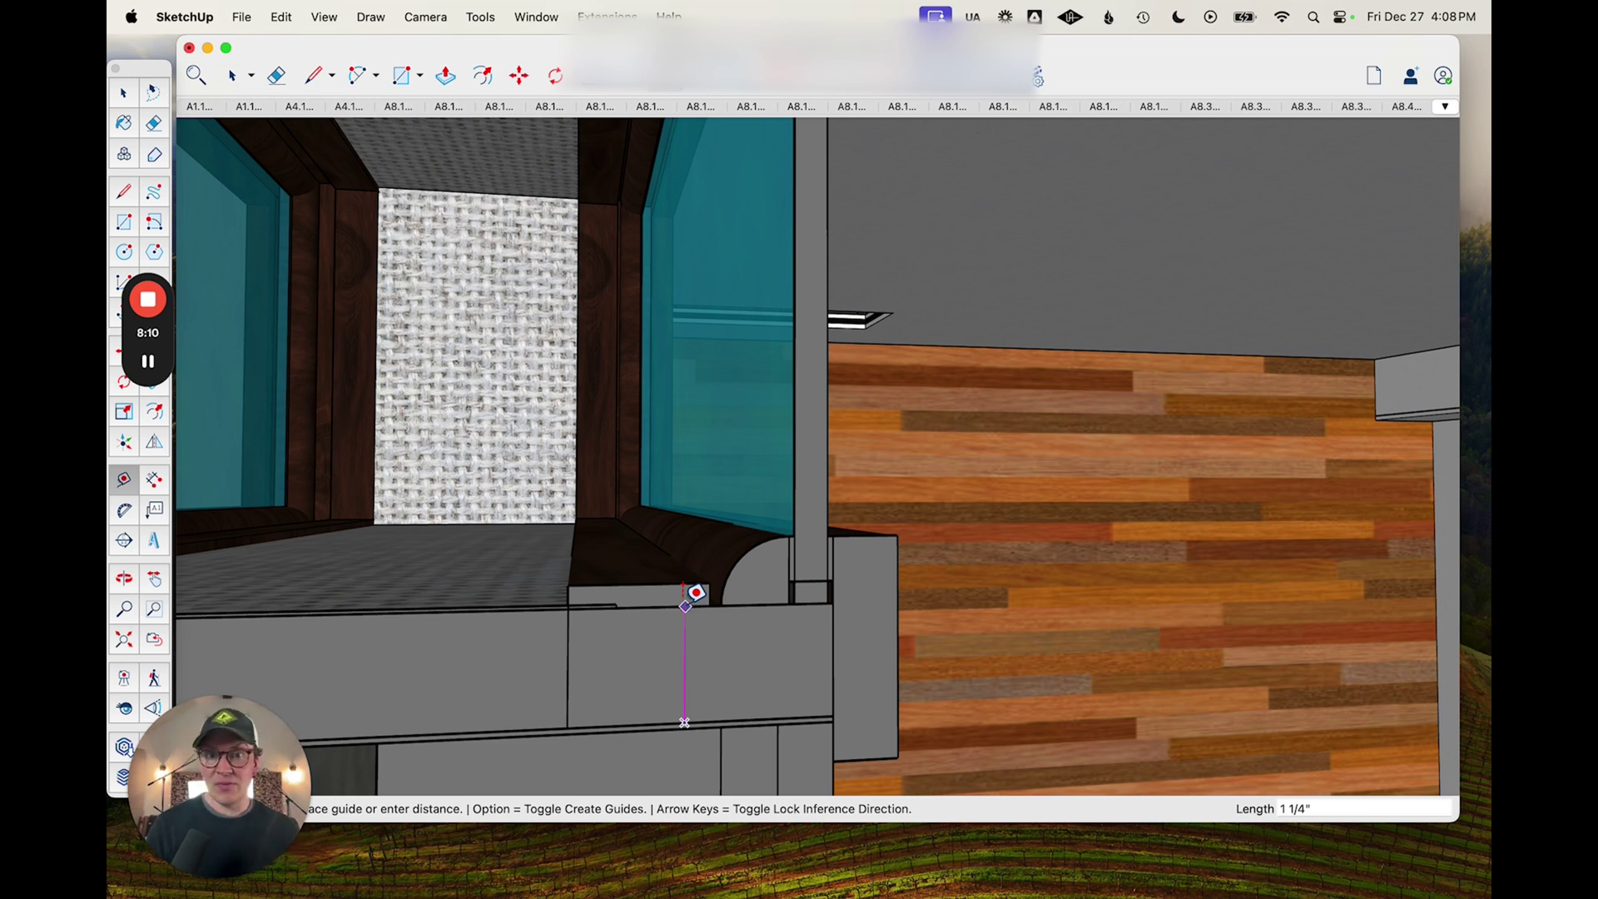
pyautogui.press('space')
# - Measure the width and thickness of the middle board joining the interior and exterior frame boards at the window's bottom
pyautogui.scroll(-3, 696, 635)
pyautogui.moveTo(696, 635)
pyautogui.mouseDown(button='middle')
pyautogui.moveTo(653, 617)
pyautogui.moveTo(691, 617)
pyautogui.moveTo(691, 703)
pyautogui.moveTo(571, 527)
pyautogui.moveTo(607, 525)
pyautogui.moveTo(574, 626)
pyautogui.moveTo(541, 658)
pyautogui.moveTo(564, 653)
pyautogui.moveTo(564, 626)
pyautogui.moveTo(646, 657)
pyautogui.moveTo(706, 657)
pyautogui.moveTo(693, 650)
pyautogui.mouseUp(button='middle')
pyautogui.scroll(2, 691, 704)
pyautogui.scroll(-3, 702, 657)
pyautogui.scroll(1, 563, 678)
pyautogui.scroll(1, 646, 657)
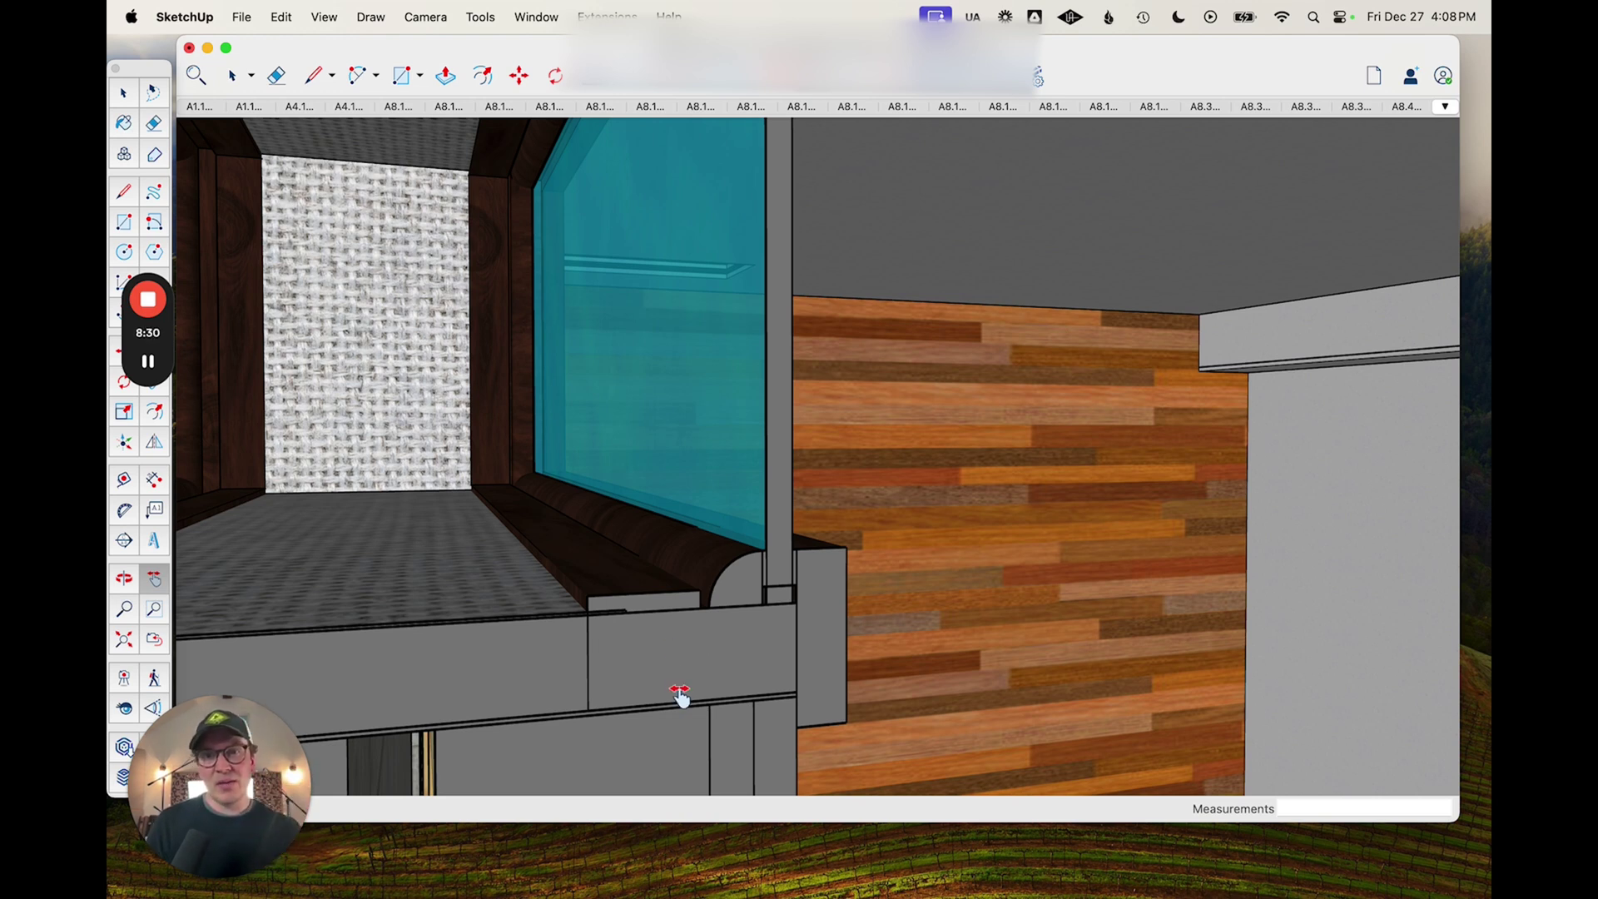
pyautogui.moveTo(679, 695); pyautogui.dragTo(766, 587, button='middle')
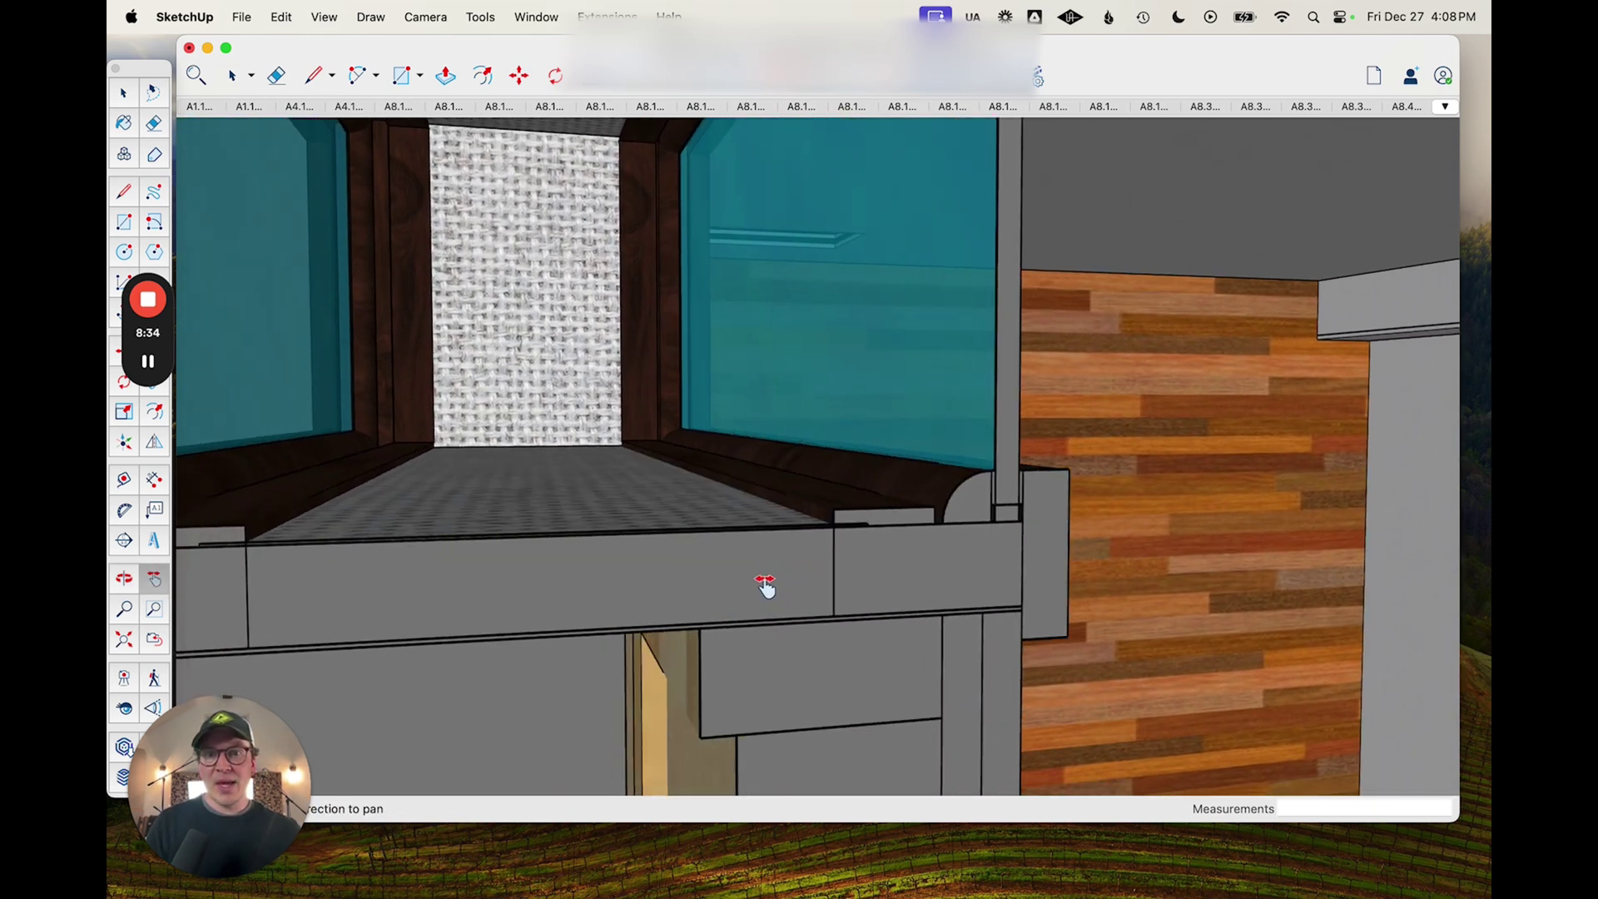
pyautogui.press('t')
pyautogui.click(833, 573)
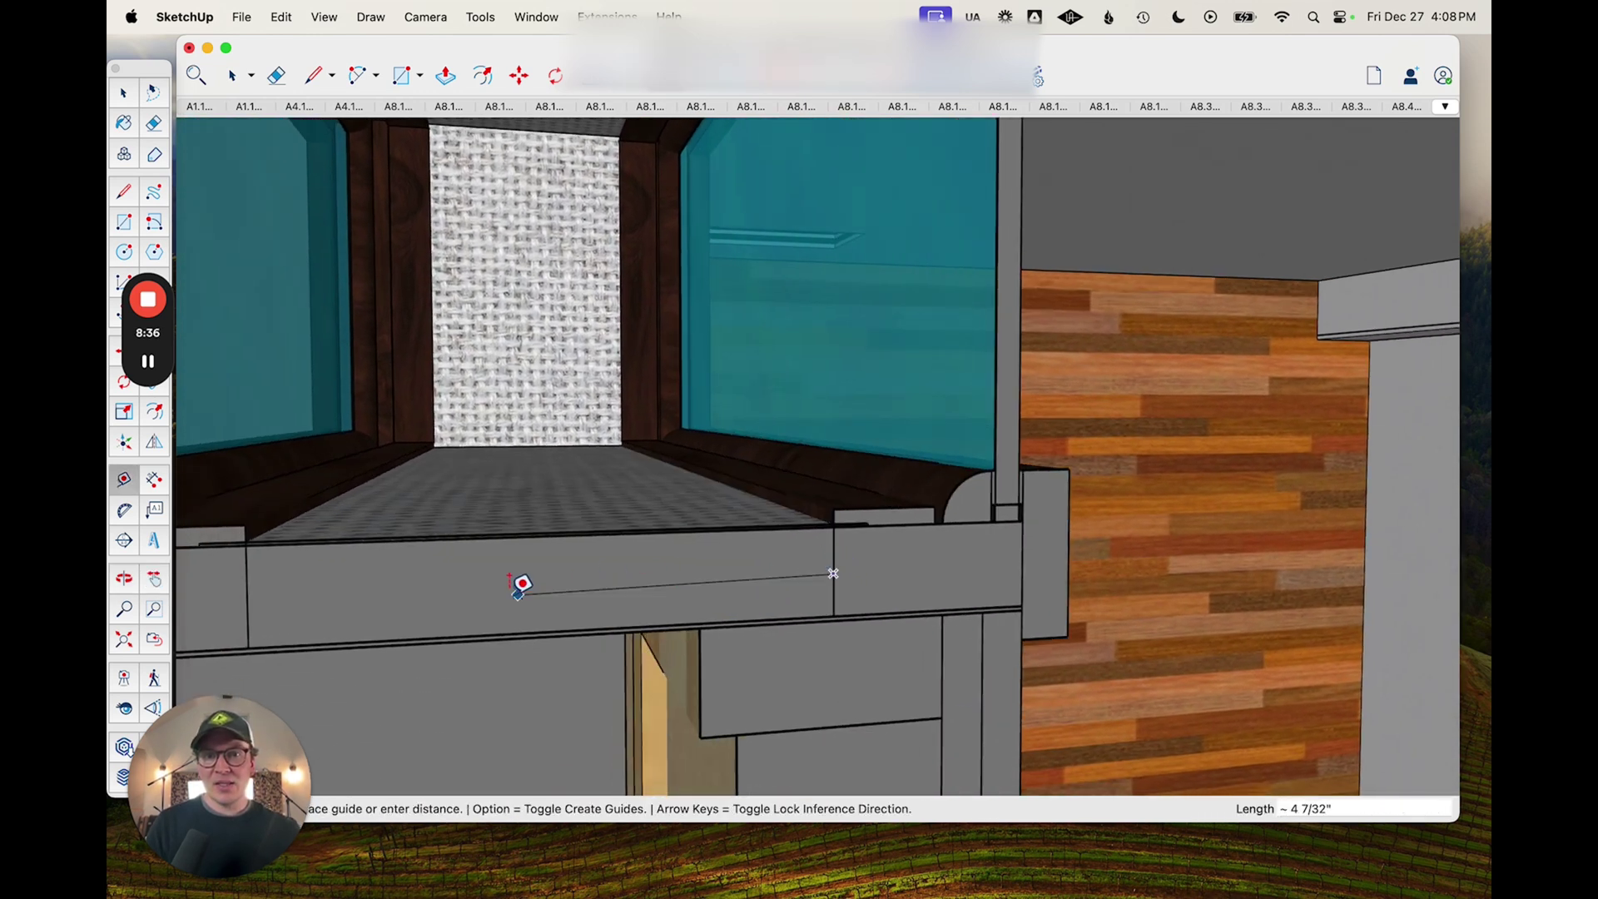
pyautogui.click(256, 593)
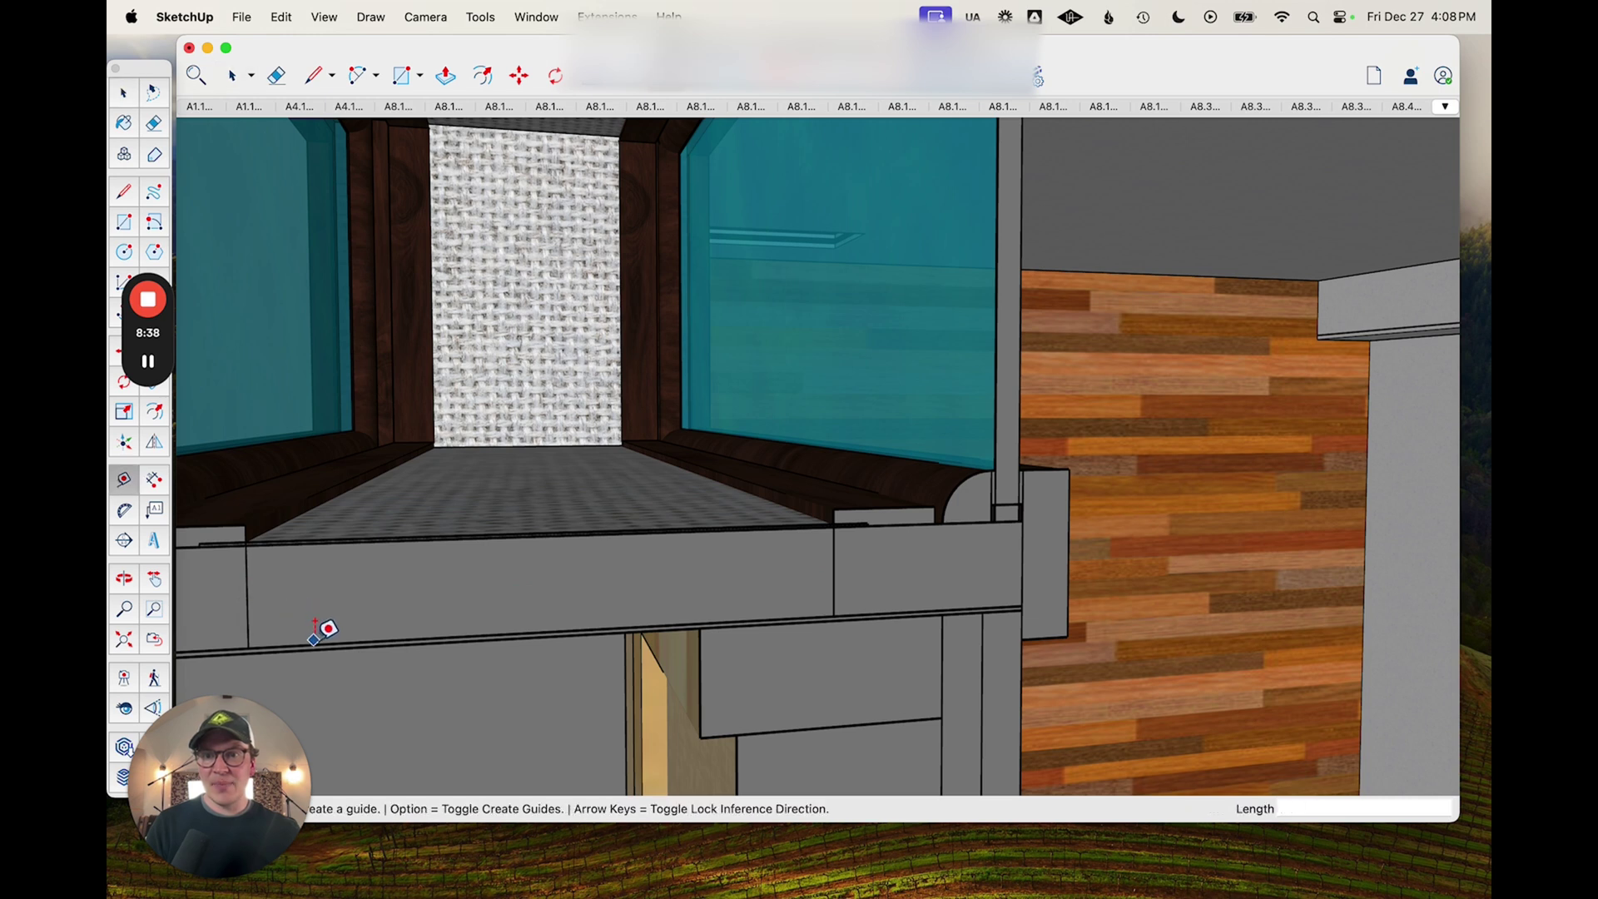
pyautogui.click(314, 644)
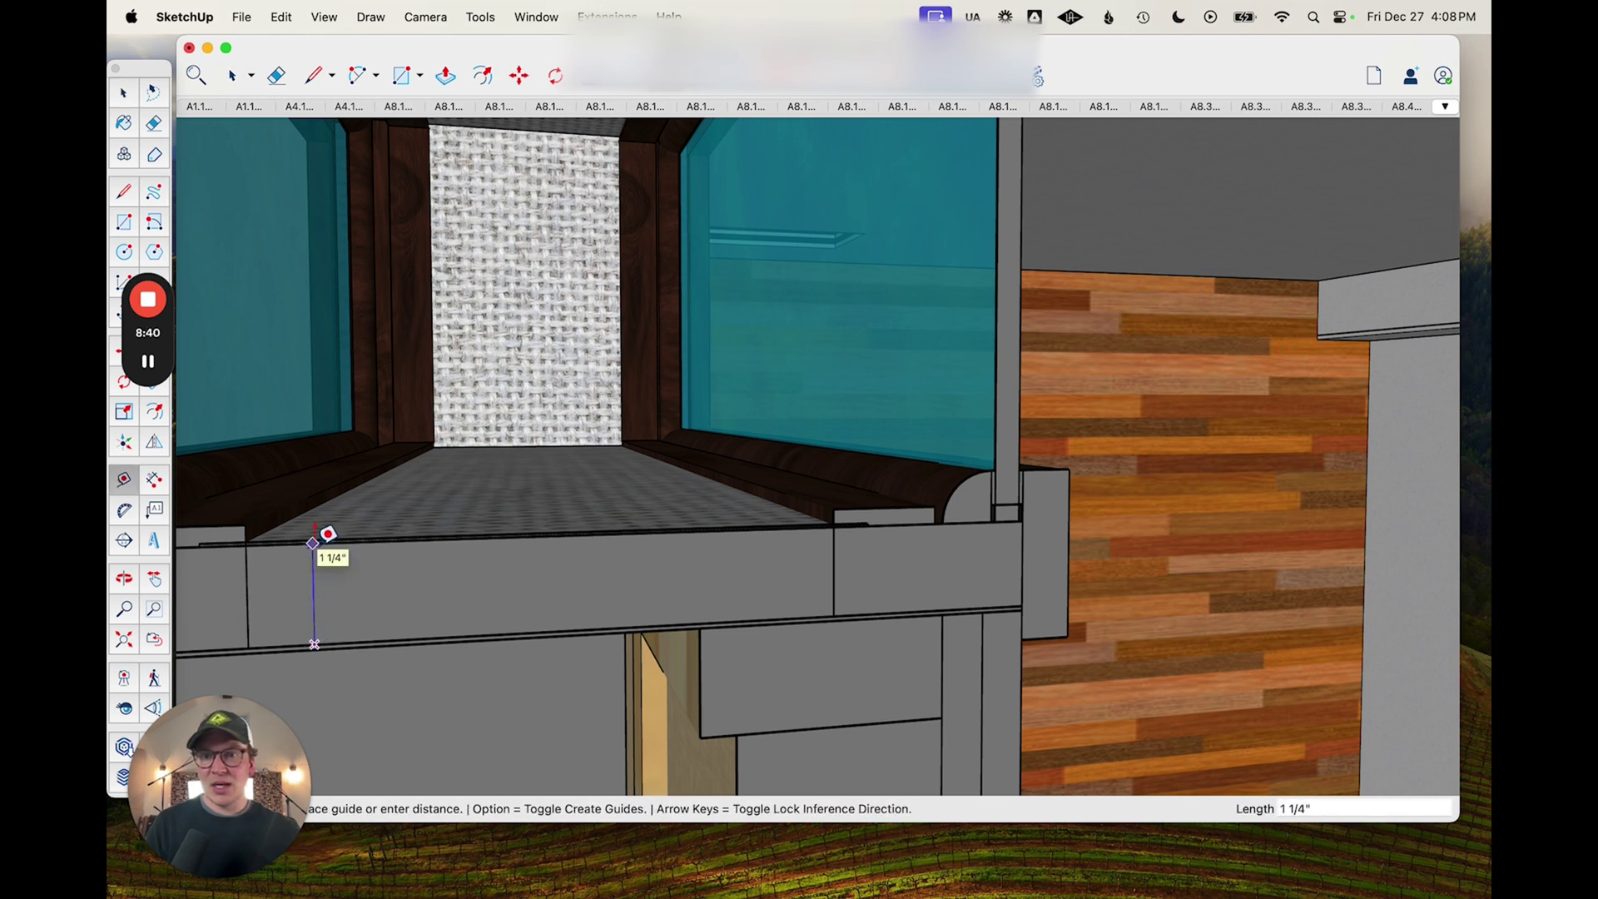
pyautogui.press('space')
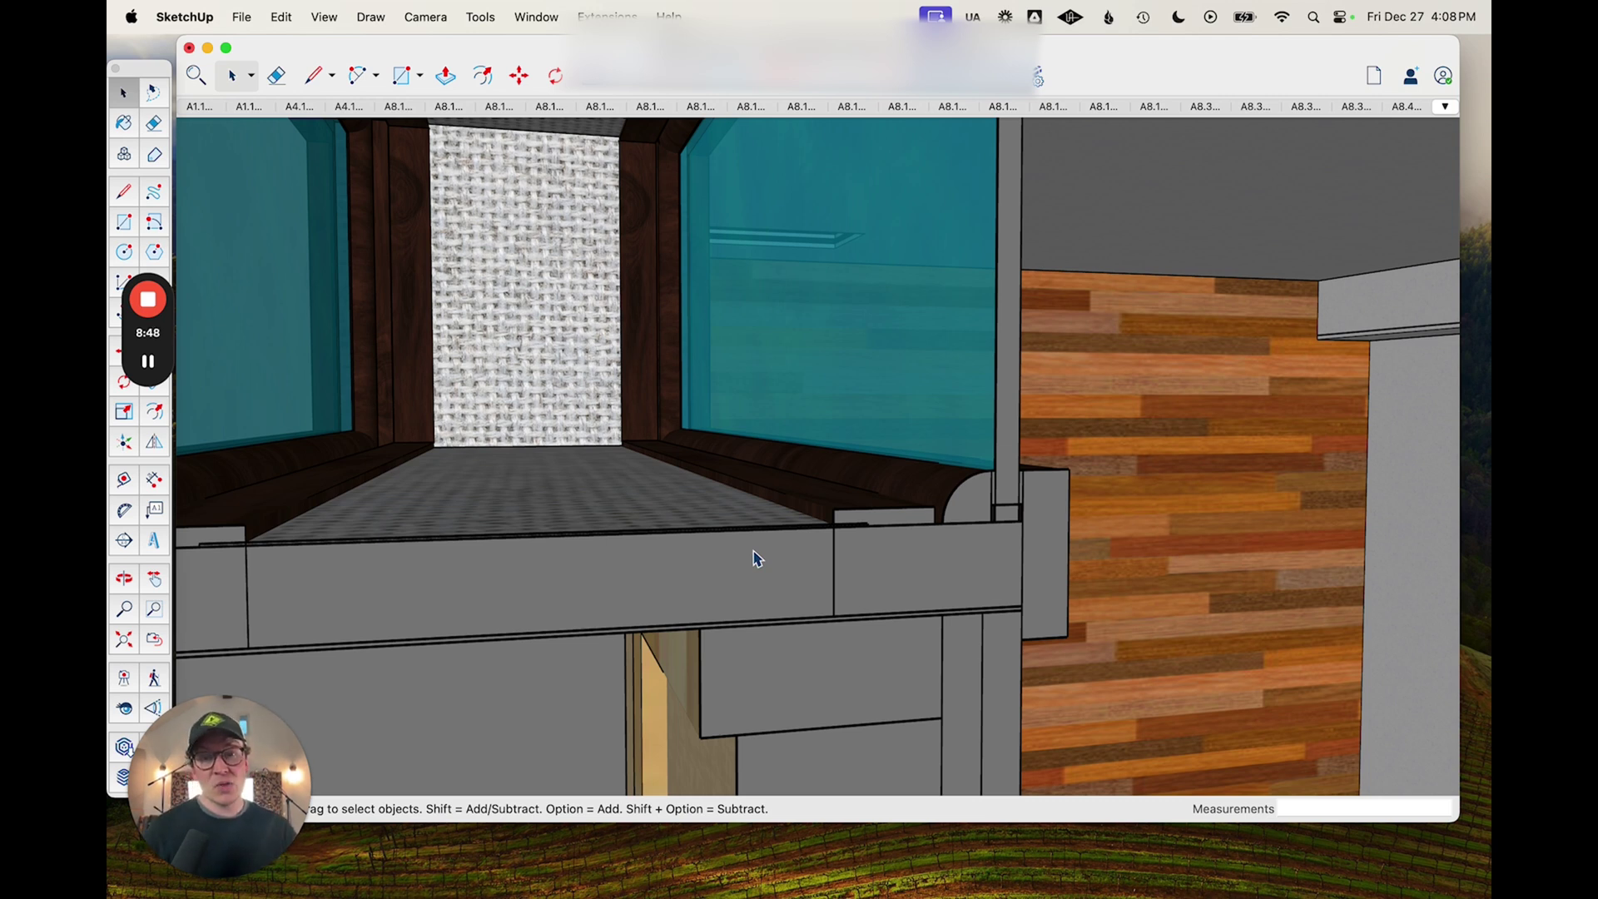
# - Measure across the flat trim strip between the fabric lining and the interior pane's quarter-round stop
pyautogui.moveTo(759, 553)
pyautogui.mouseDown(button='middle')
pyautogui.moveTo(678, 546)
pyautogui.moveTo(730, 543)
pyautogui.mouseUp(button='middle')
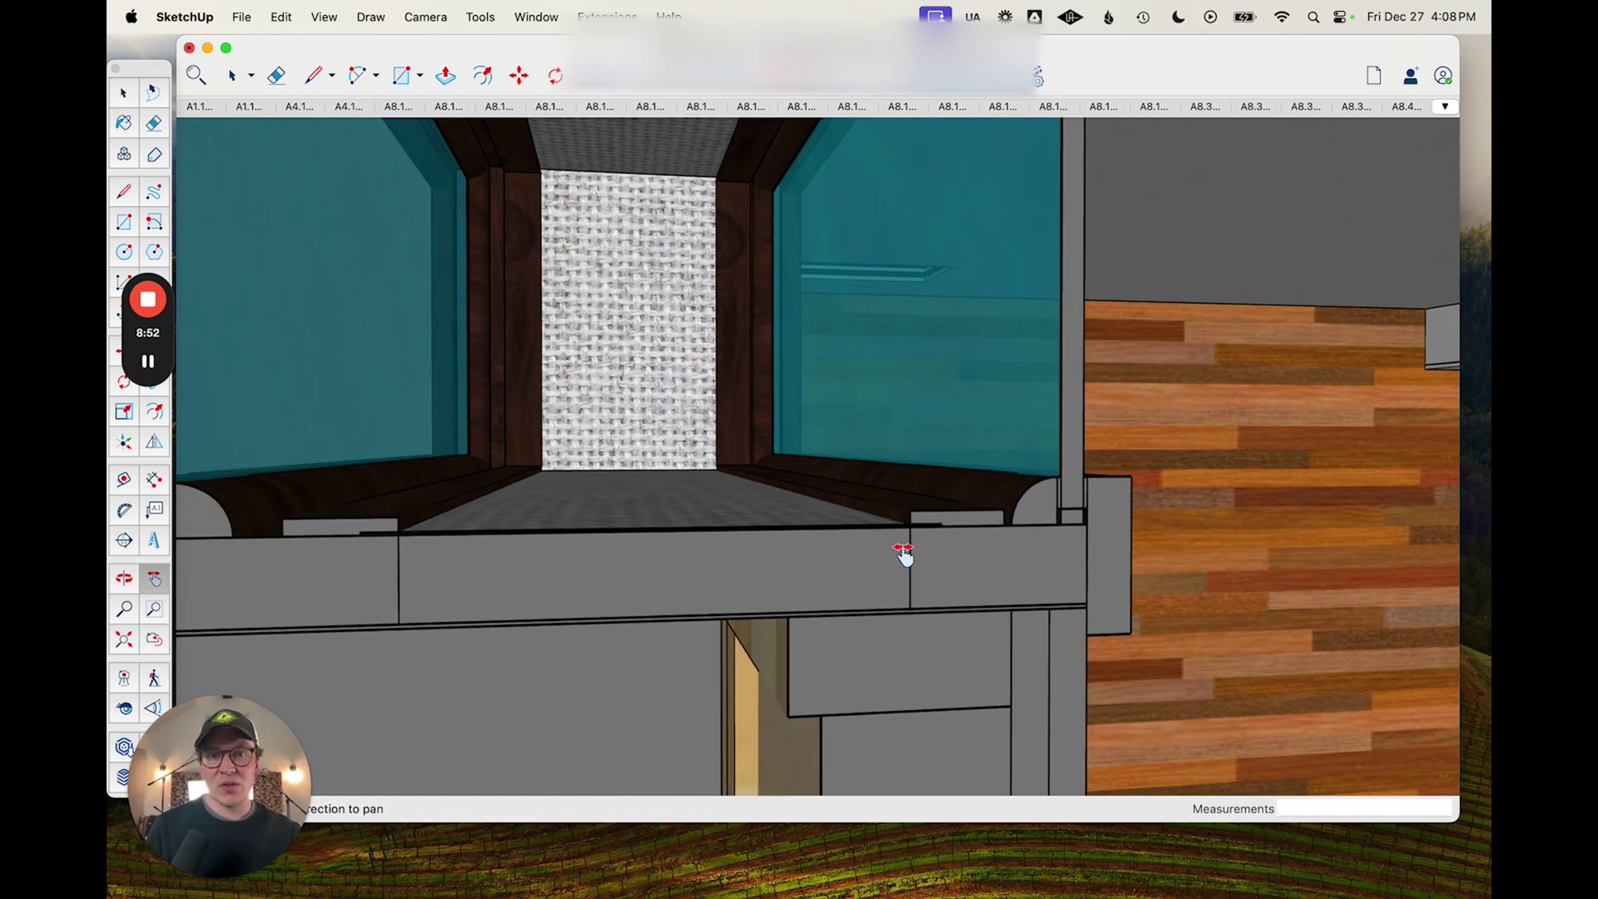
pyautogui.moveTo(905, 556)
pyautogui.mouseDown(button='middle')
pyautogui.moveTo(863, 625)
pyautogui.moveTo(889, 646)
pyautogui.moveTo(957, 607)
pyautogui.moveTo(930, 572)
pyautogui.mouseUp(button='middle')
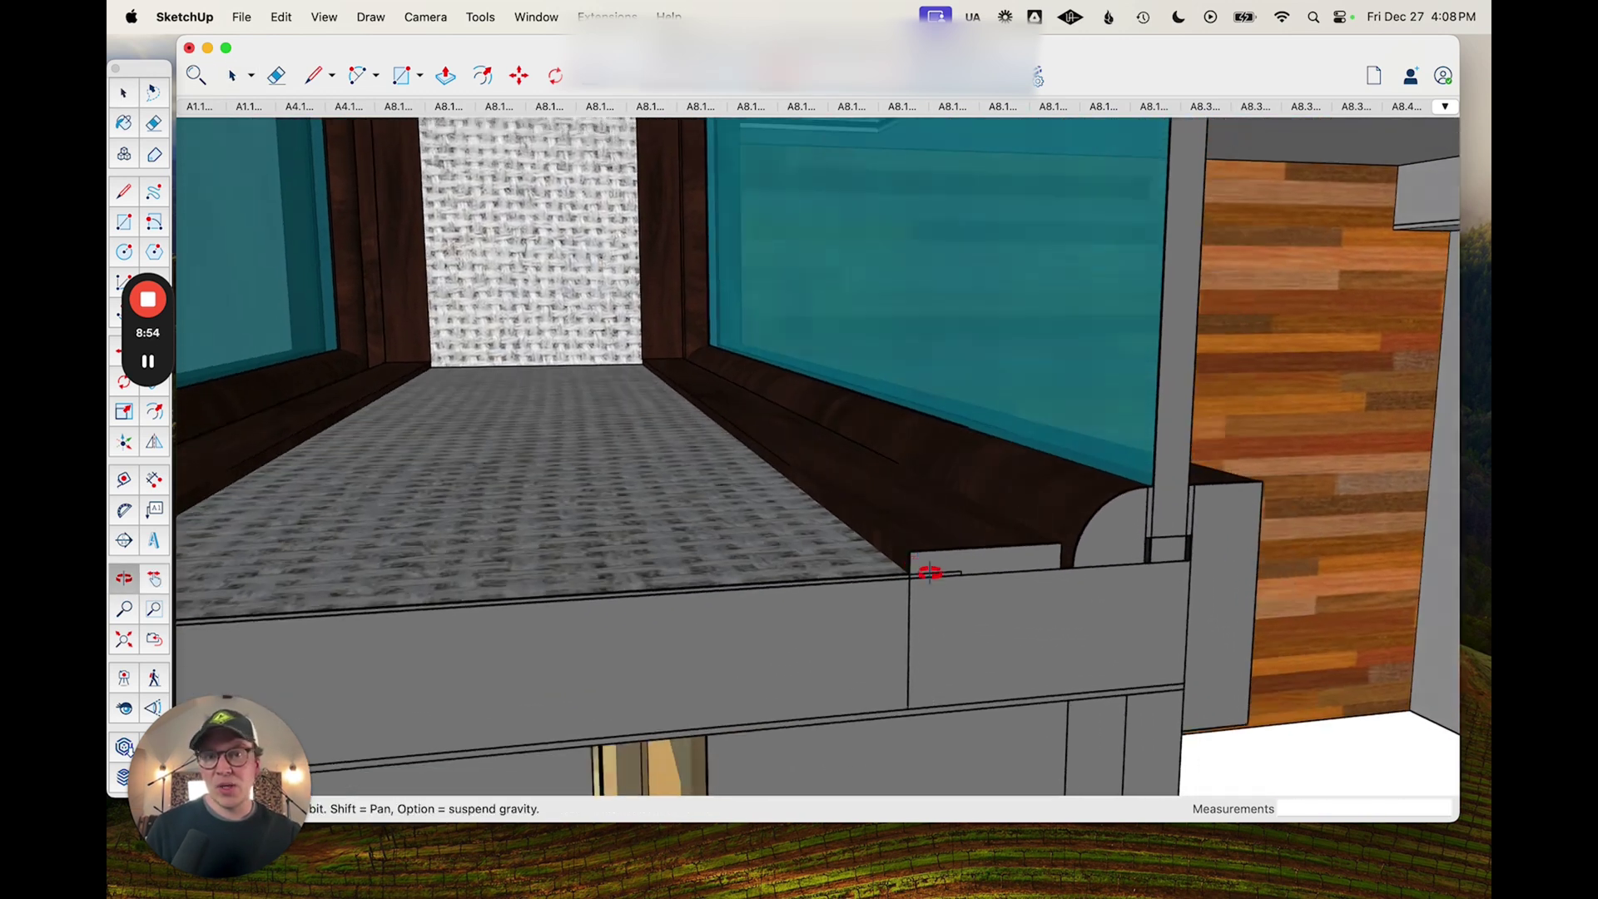
pyautogui.scroll(2, 930, 572)
pyautogui.scroll(-2, 813, 560)
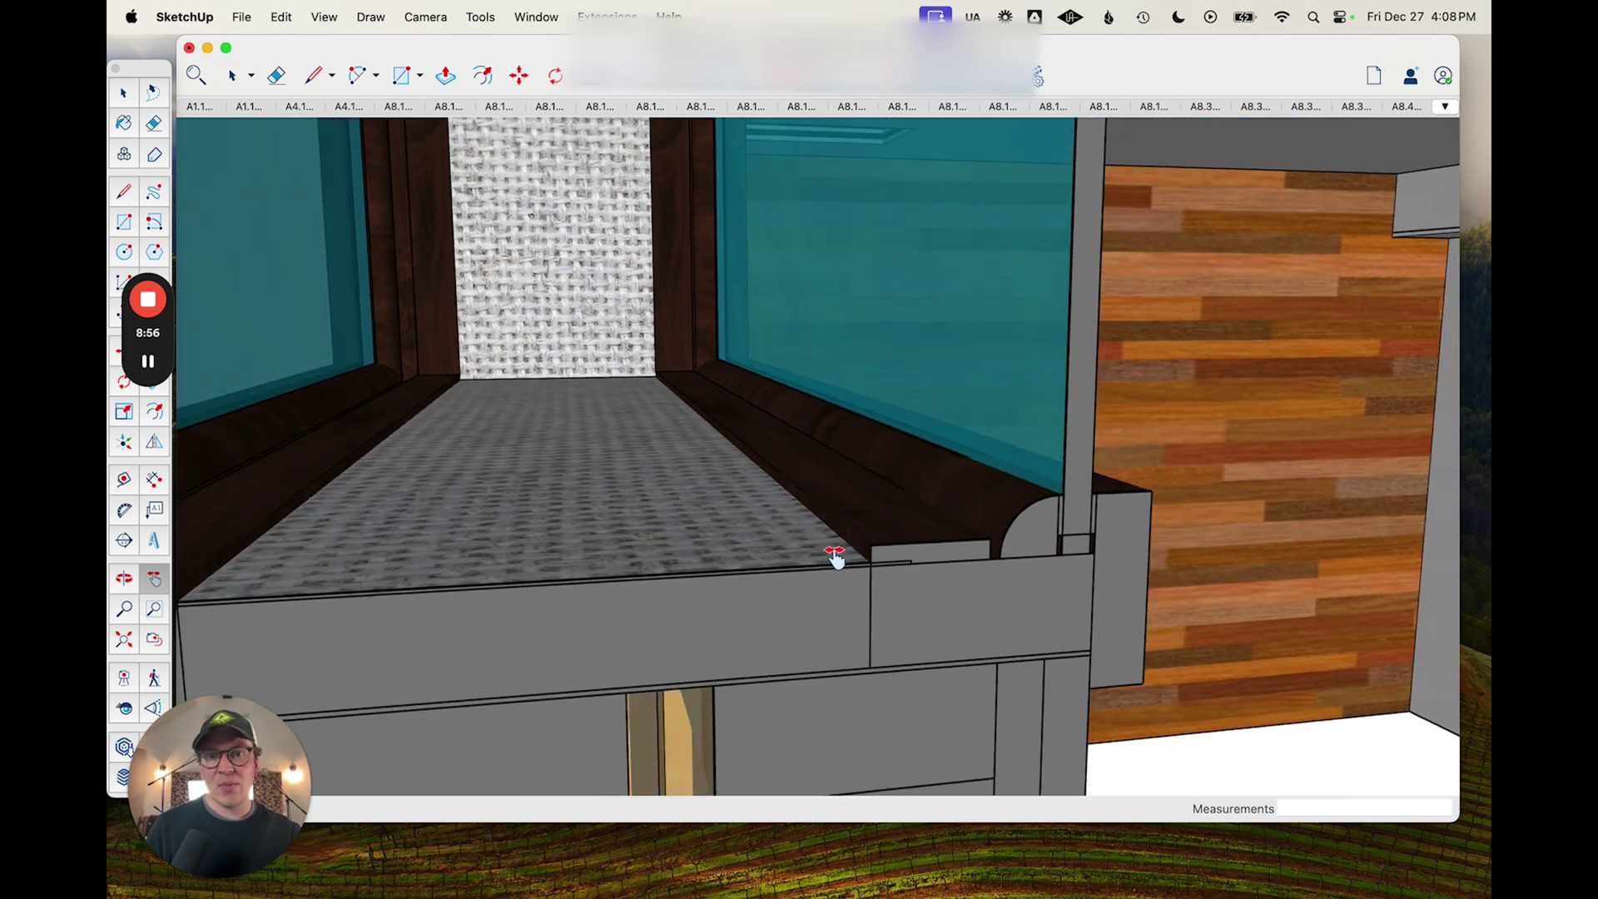
pyautogui.press('t')
pyautogui.click(856, 523)
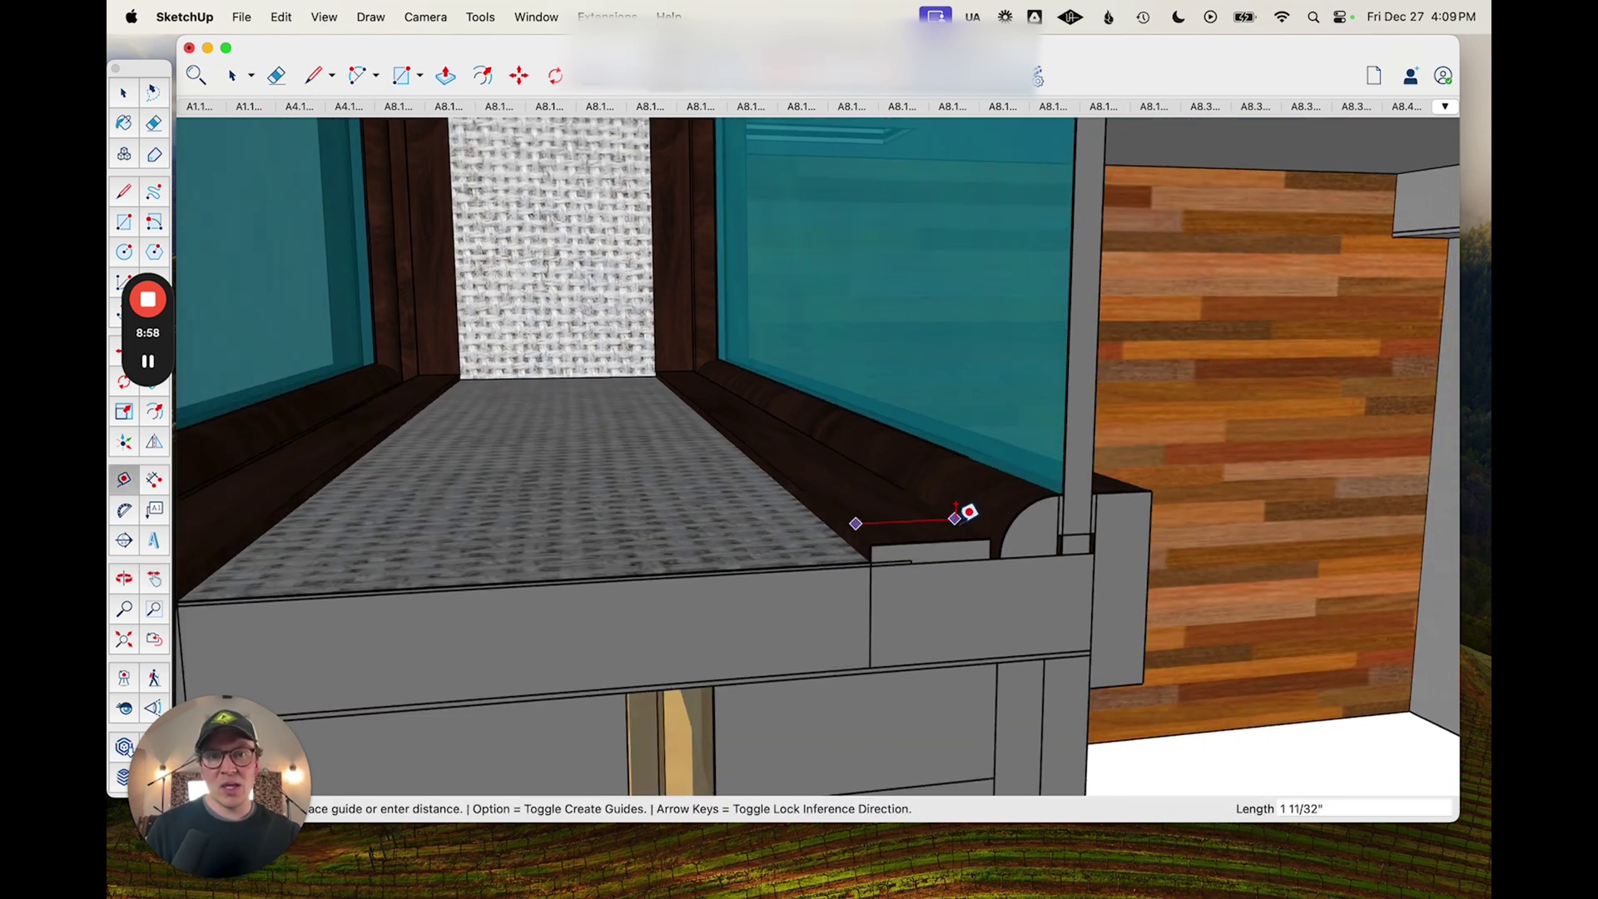
pyautogui.scroll(2, 955, 524)
pyautogui.scroll(2, 920, 598)
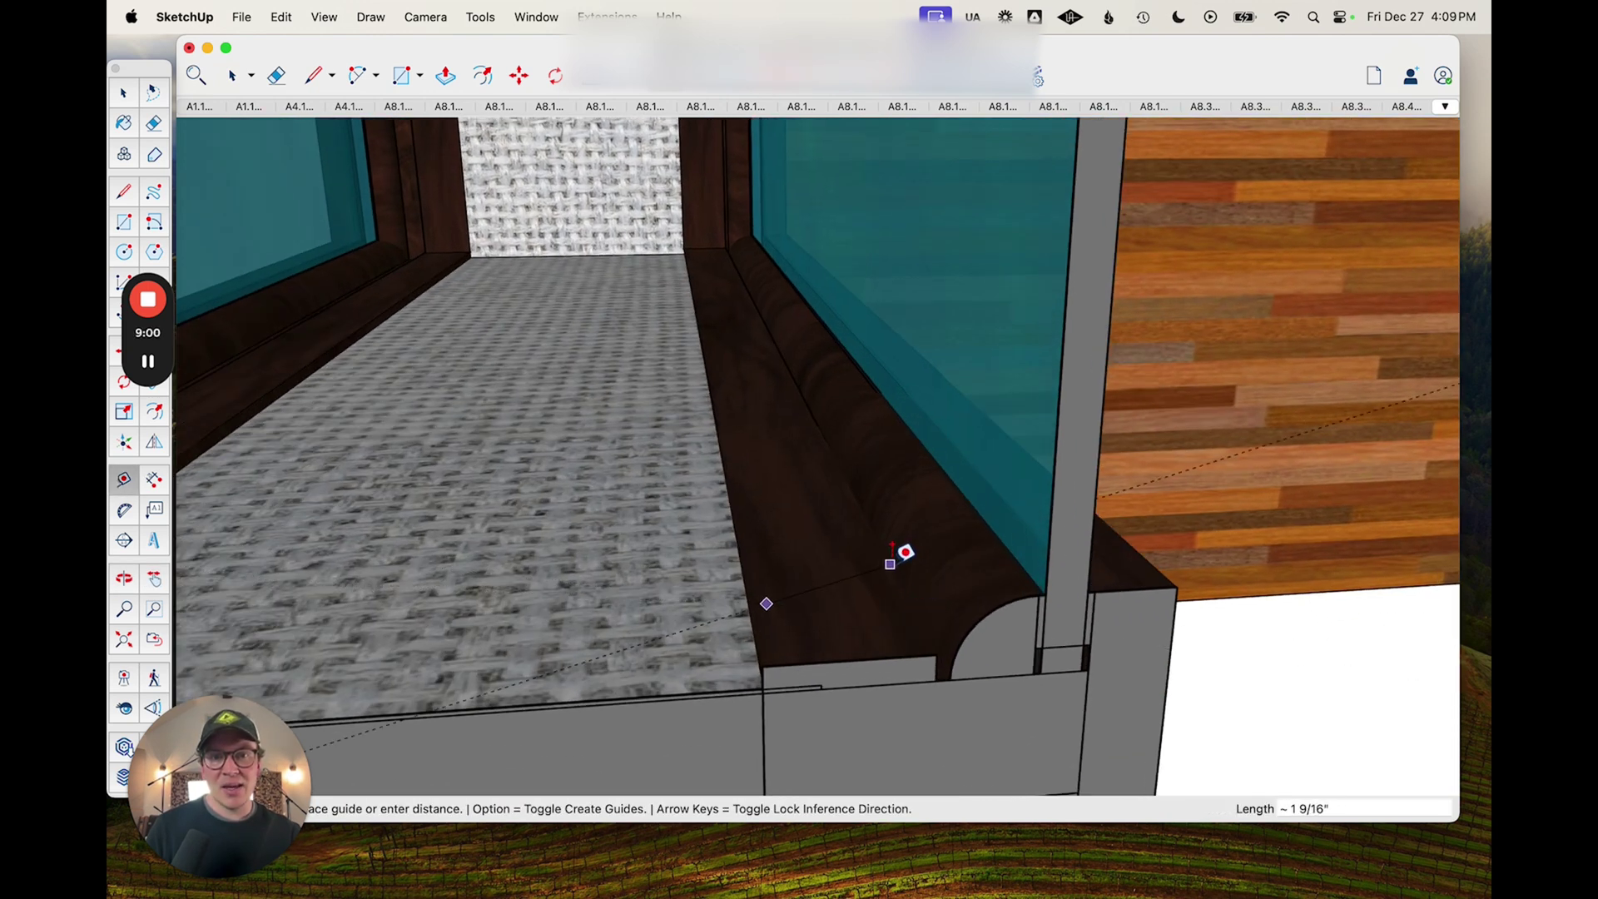
pyautogui.click(743, 581)
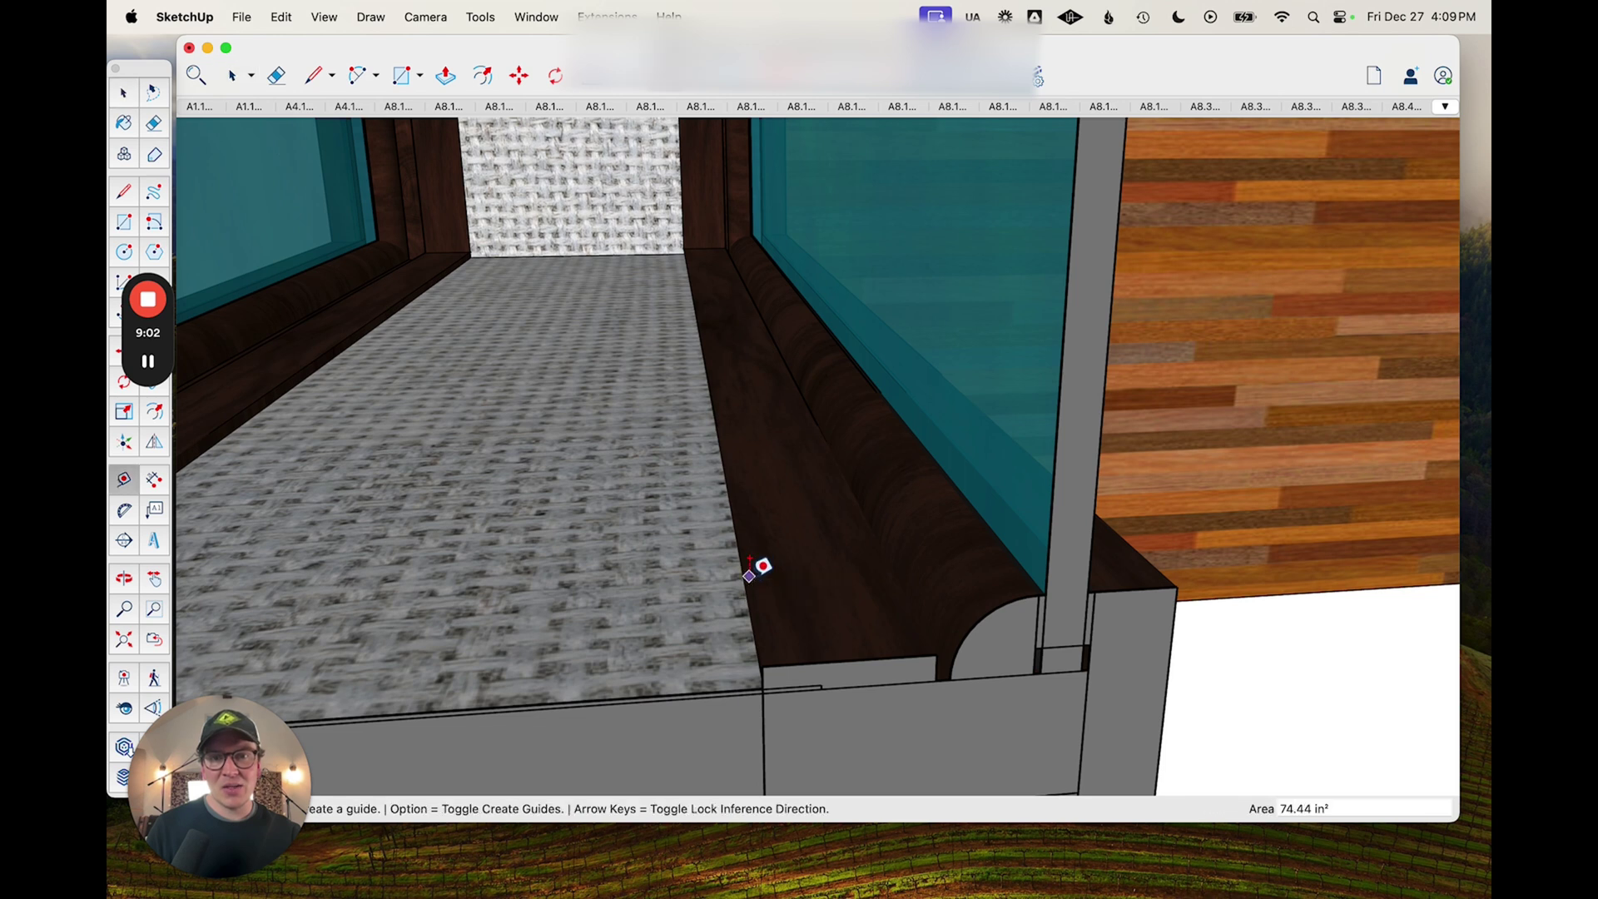
pyautogui.moveTo(749, 575); pyautogui.dragTo(771, 489, button='middle')
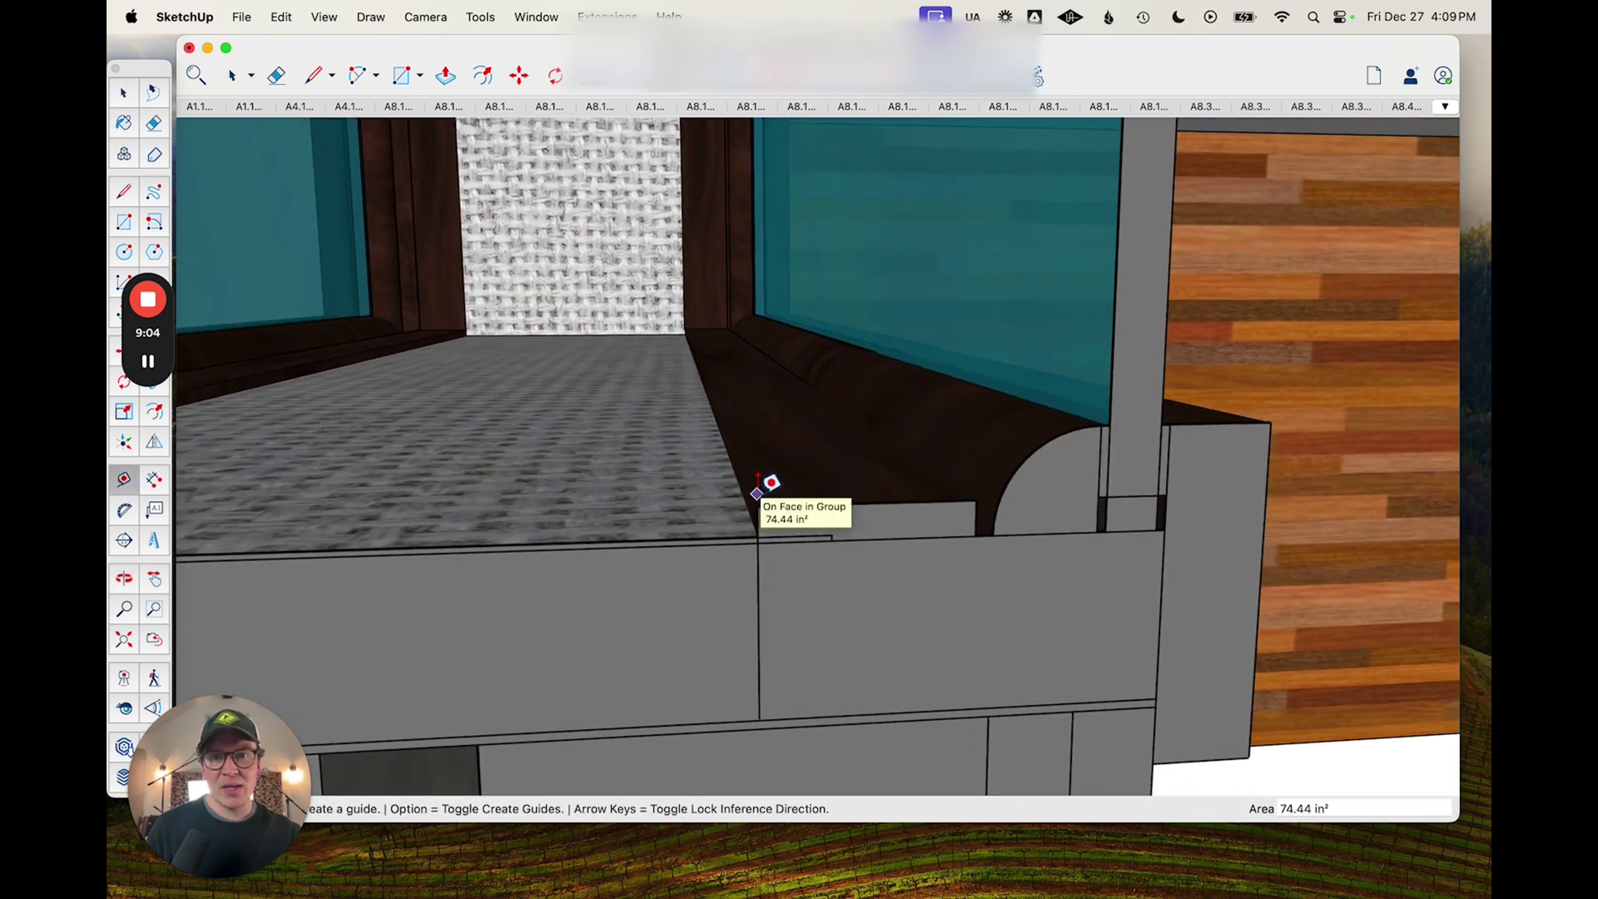
pyautogui.click(757, 493)
pyautogui.press('space')
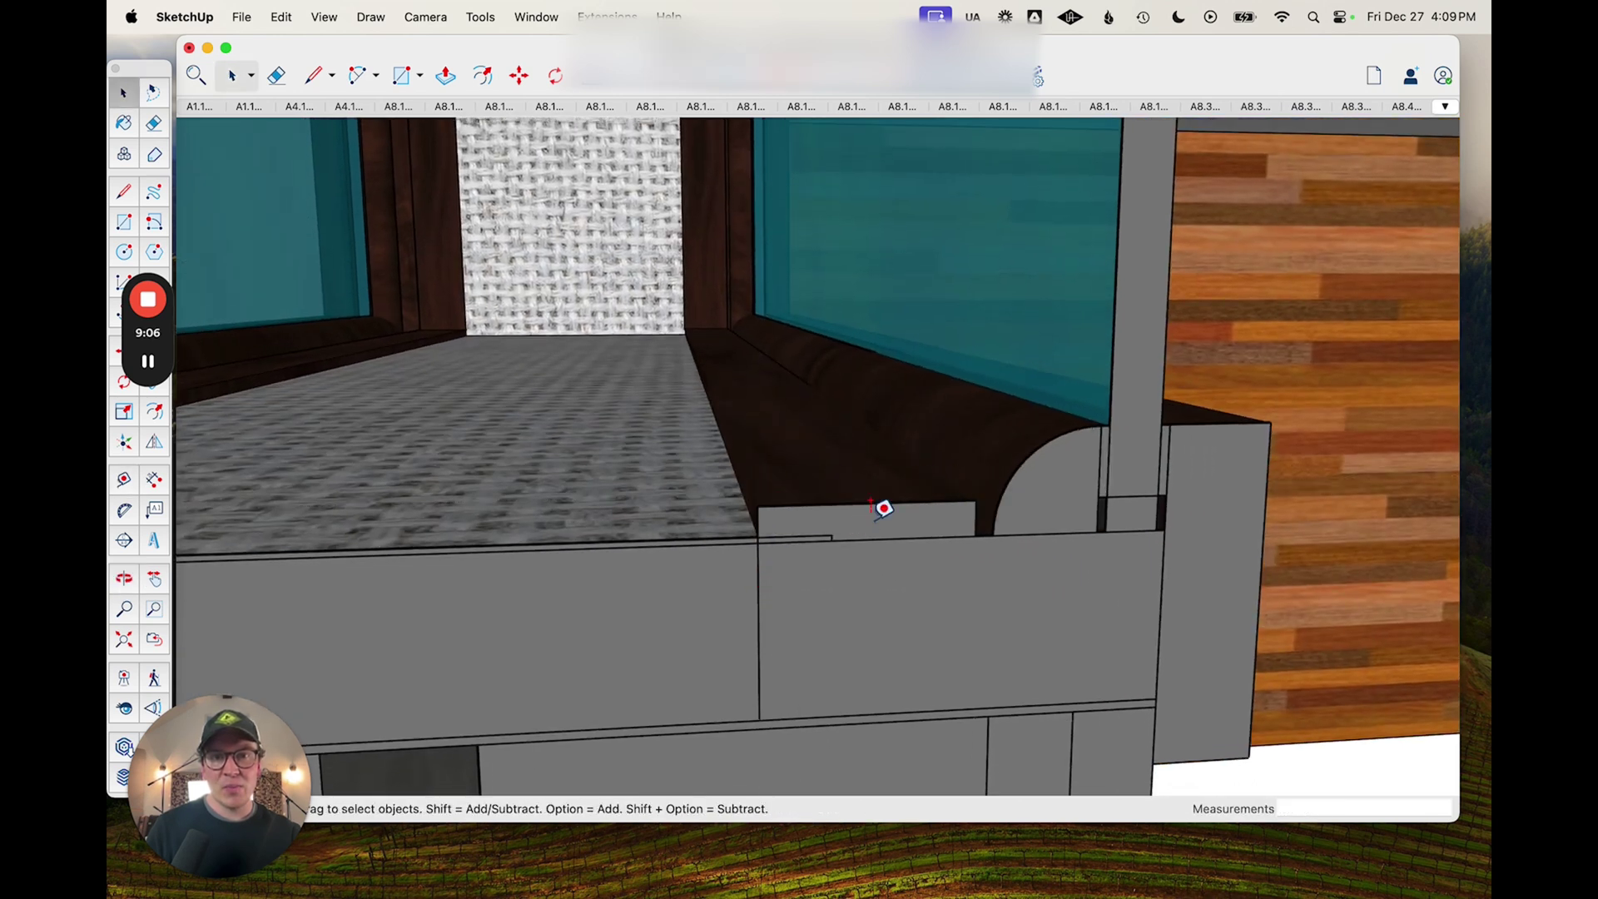
# - Measure the thickness of the flat trim strip covering the fabric edge on the interior side
pyautogui.press('t')
pyautogui.click(896, 538)
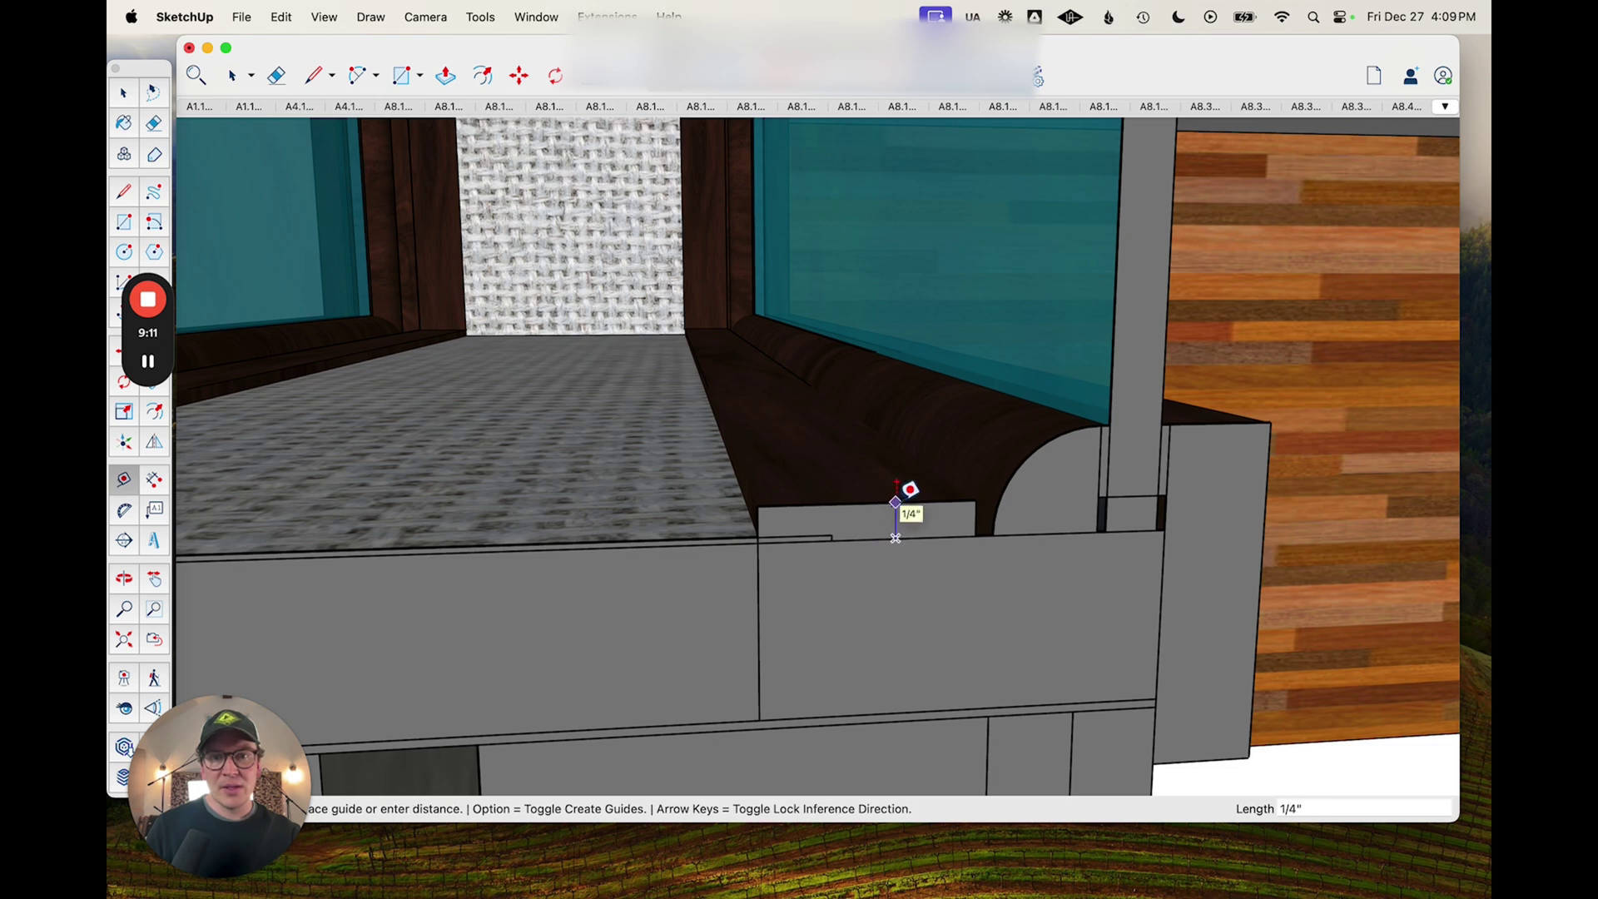
pyautogui.press('space')
# - Examine the fabric lining and the trim strips covering its edges along the bottom and top of the cavity
pyautogui.scroll(2, 841, 506)
pyautogui.moveTo(841, 506); pyautogui.dragTo(885, 607, button='middle')
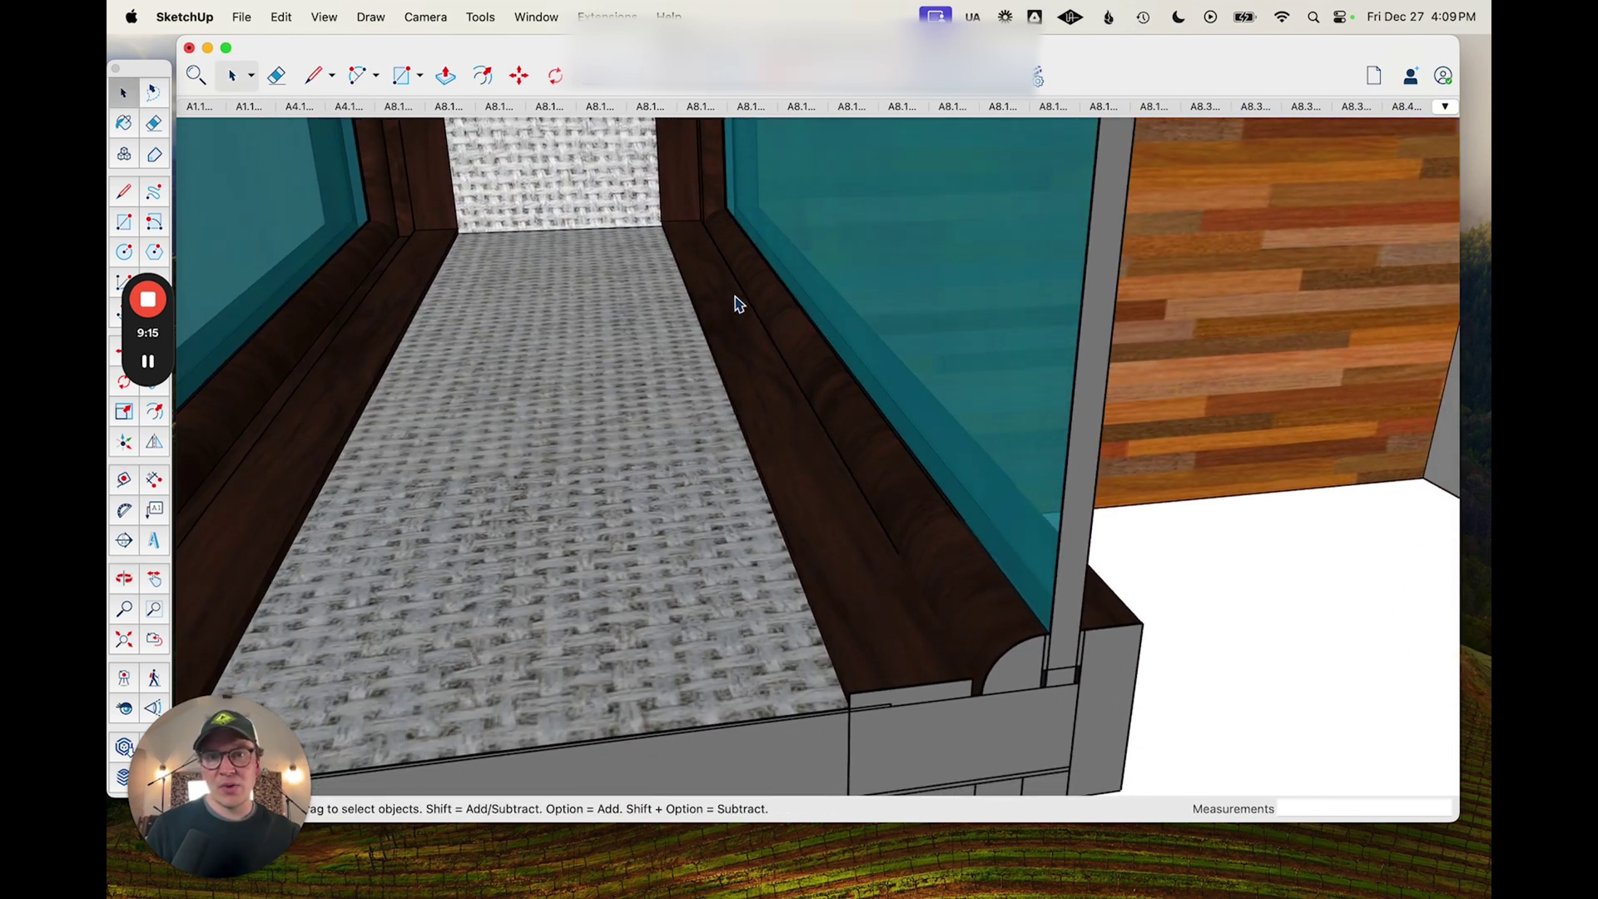
pyautogui.moveTo(787, 717); pyautogui.dragTo(957, 615, button='middle')
pyautogui.moveTo(797, 549); pyautogui.dragTo(801, 276, button='middle')
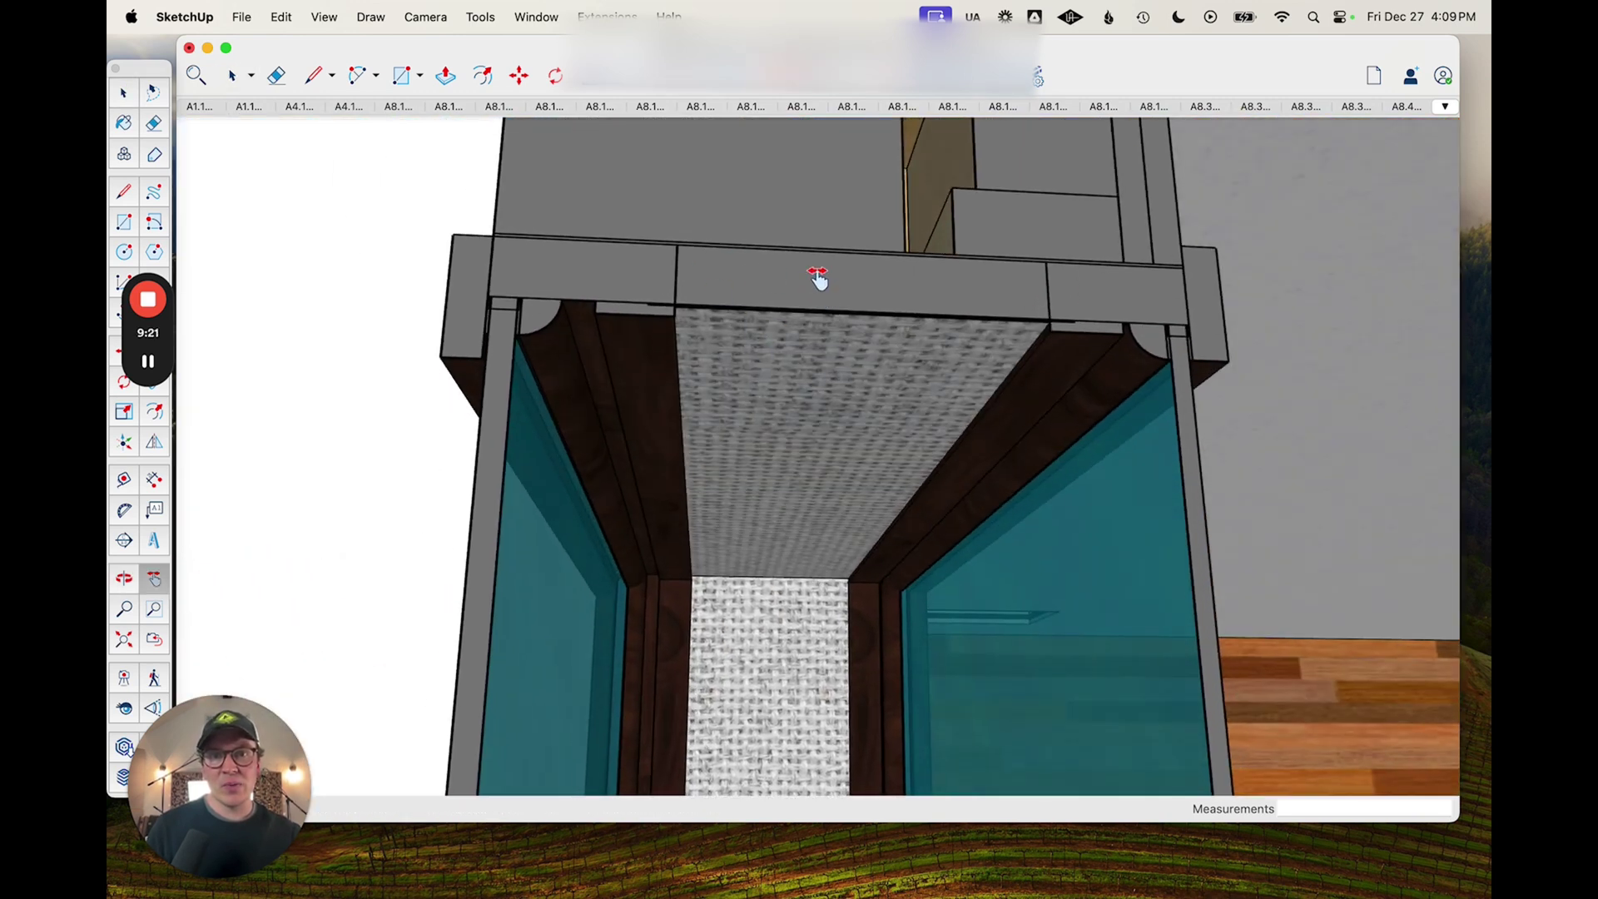
pyautogui.moveTo(813, 646); pyautogui.dragTo(757, 630, button='middle')
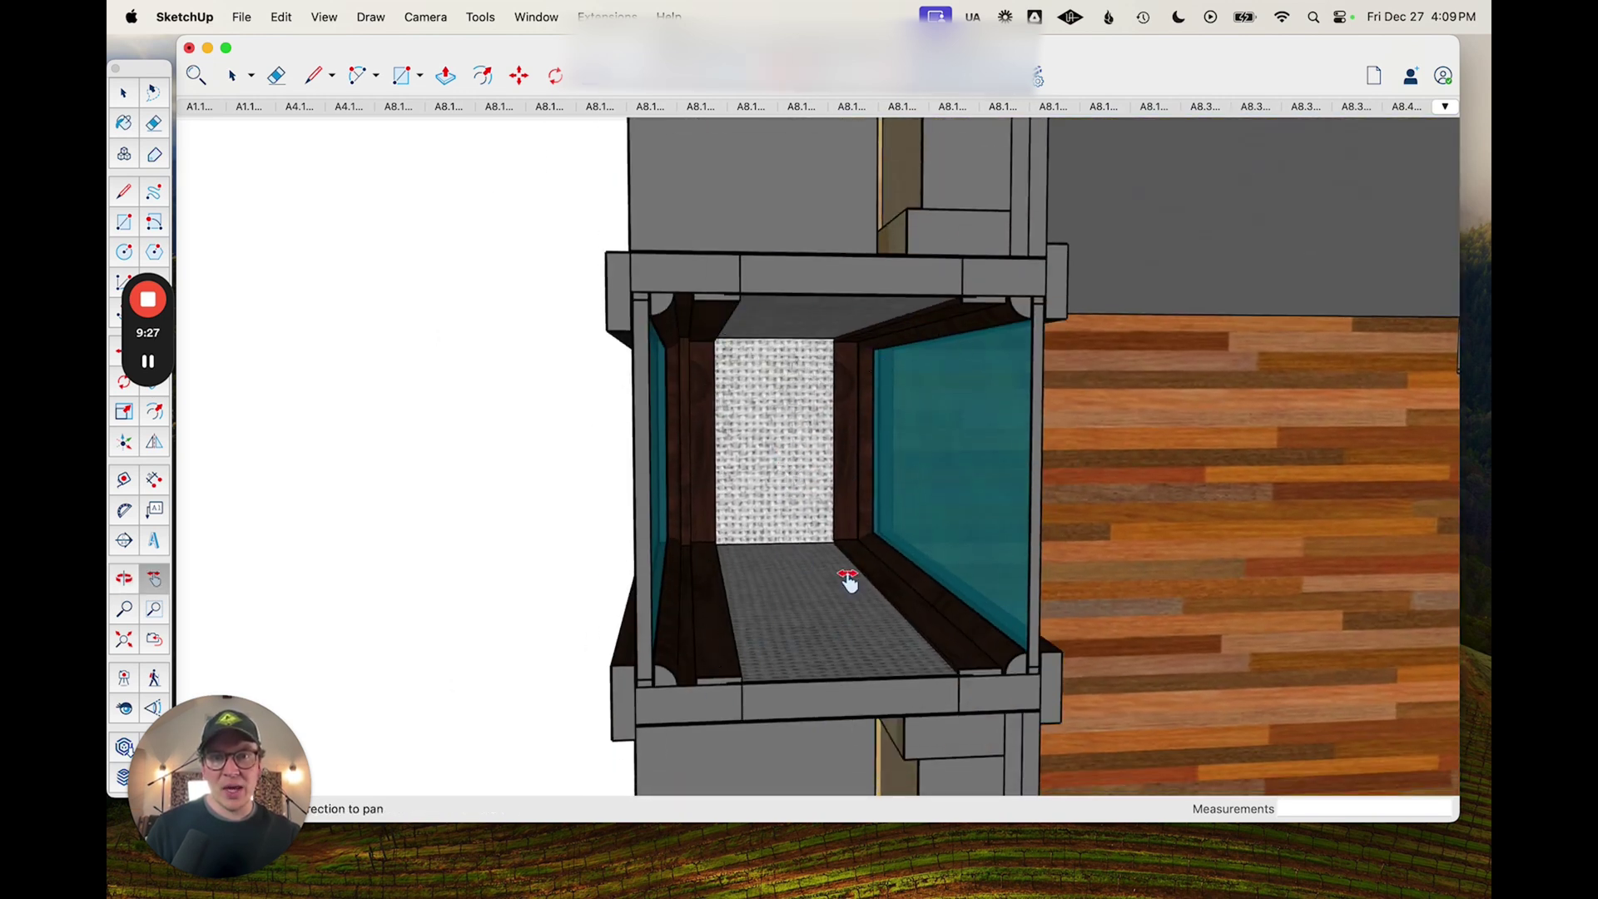
# - Examine the trim strip, quarter-round stop and glazing at the exterior pane's bottom corner and compare them with the interior side
pyautogui.moveTo(855, 530); pyautogui.dragTo(589, 633, button='middle')
pyautogui.scroll(6, 590, 633)
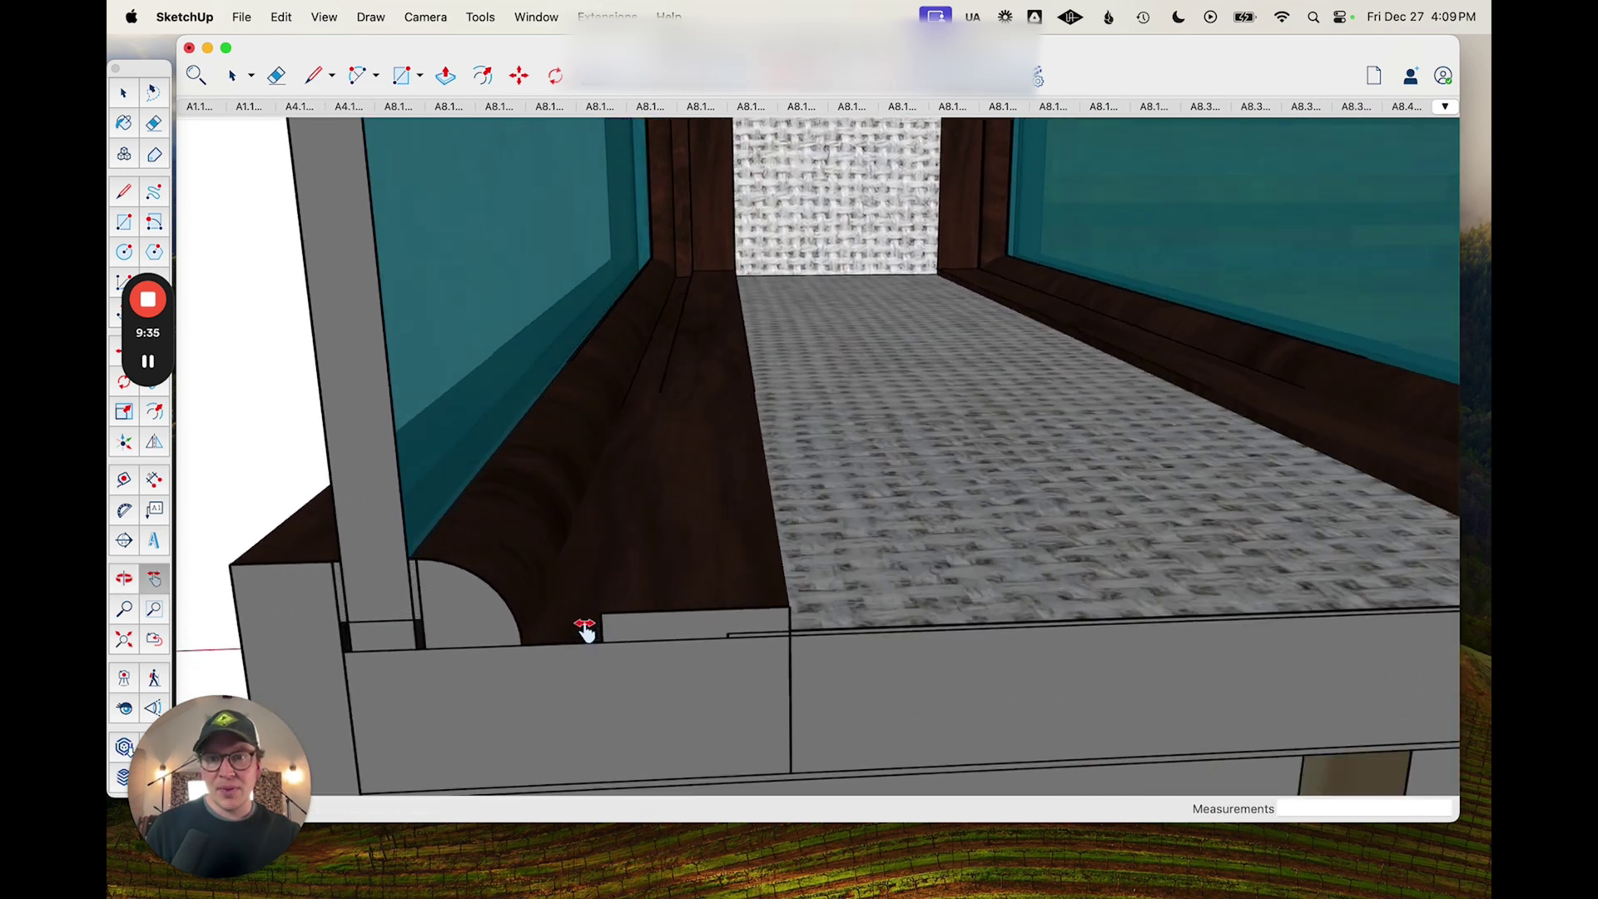
pyautogui.scroll(-6, 575, 624)
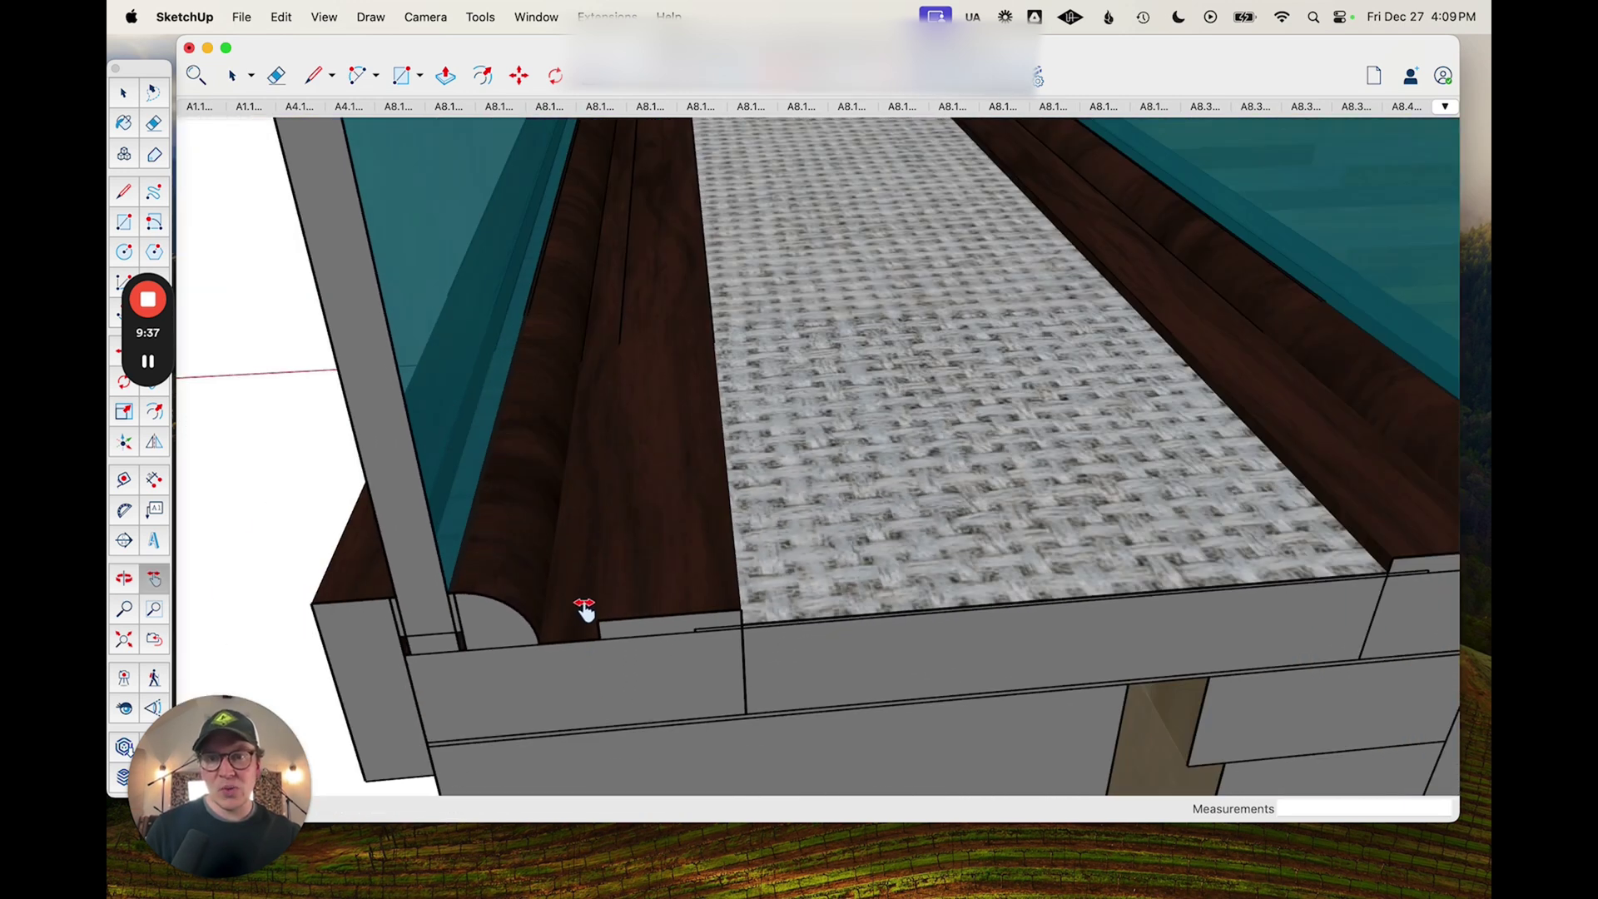
pyautogui.keyDown('shift'); pyautogui.moveTo(582, 614); pyautogui.dragTo(1146, 617, button='middle'); pyautogui.keyUp('shift')
pyautogui.scroll(-3, 1131, 573)
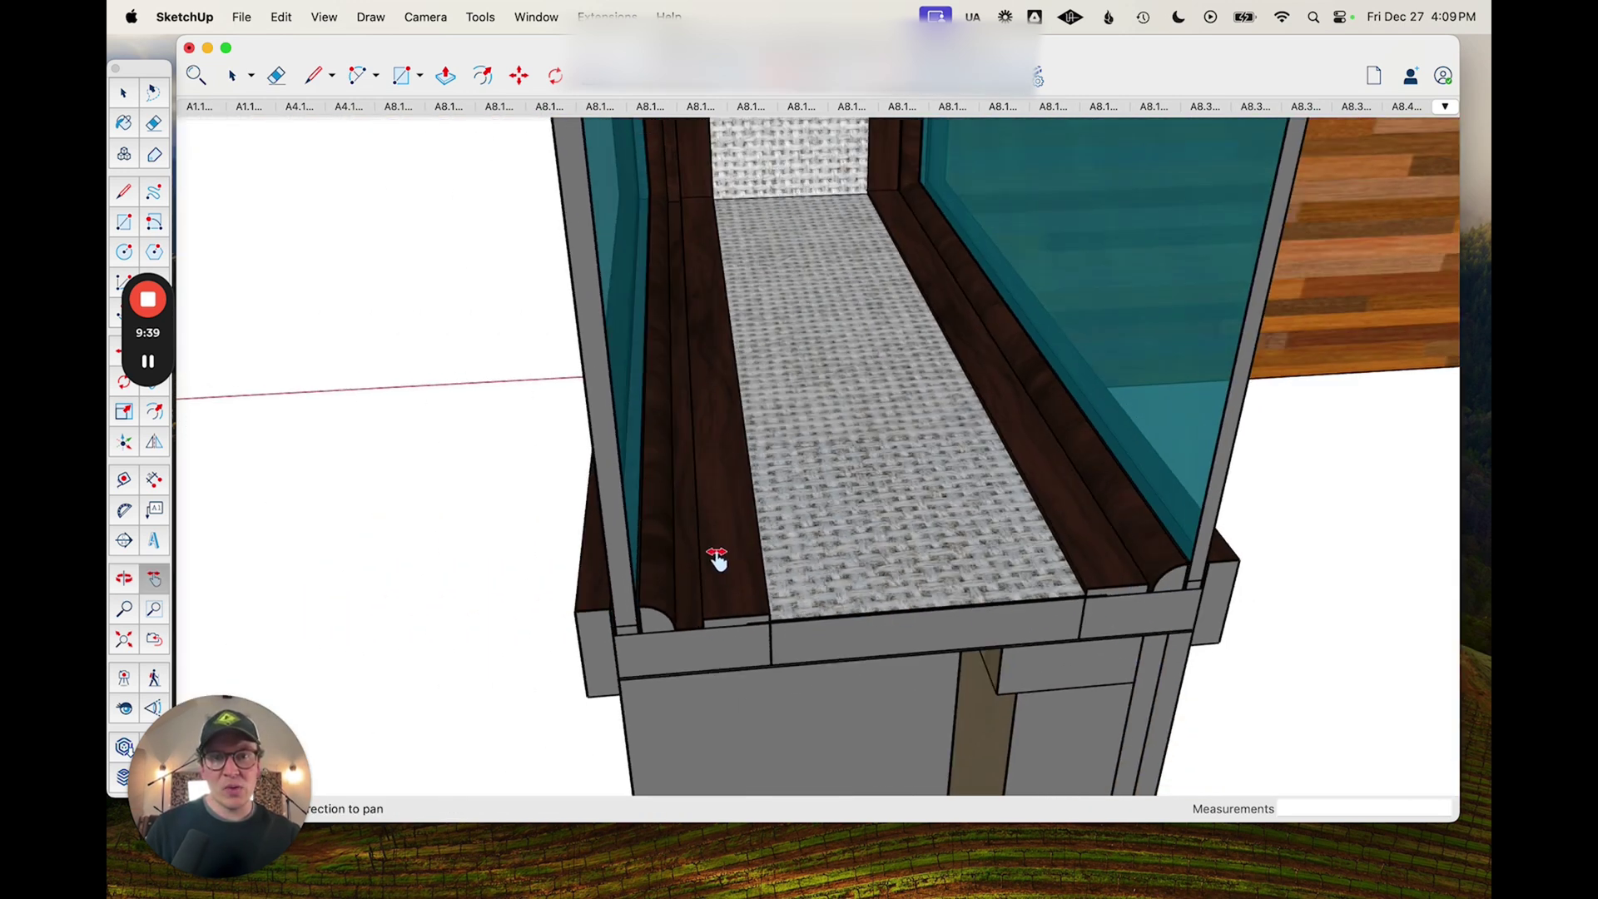
pyautogui.moveTo(714, 560); pyautogui.dragTo(1245, 309, button='middle')
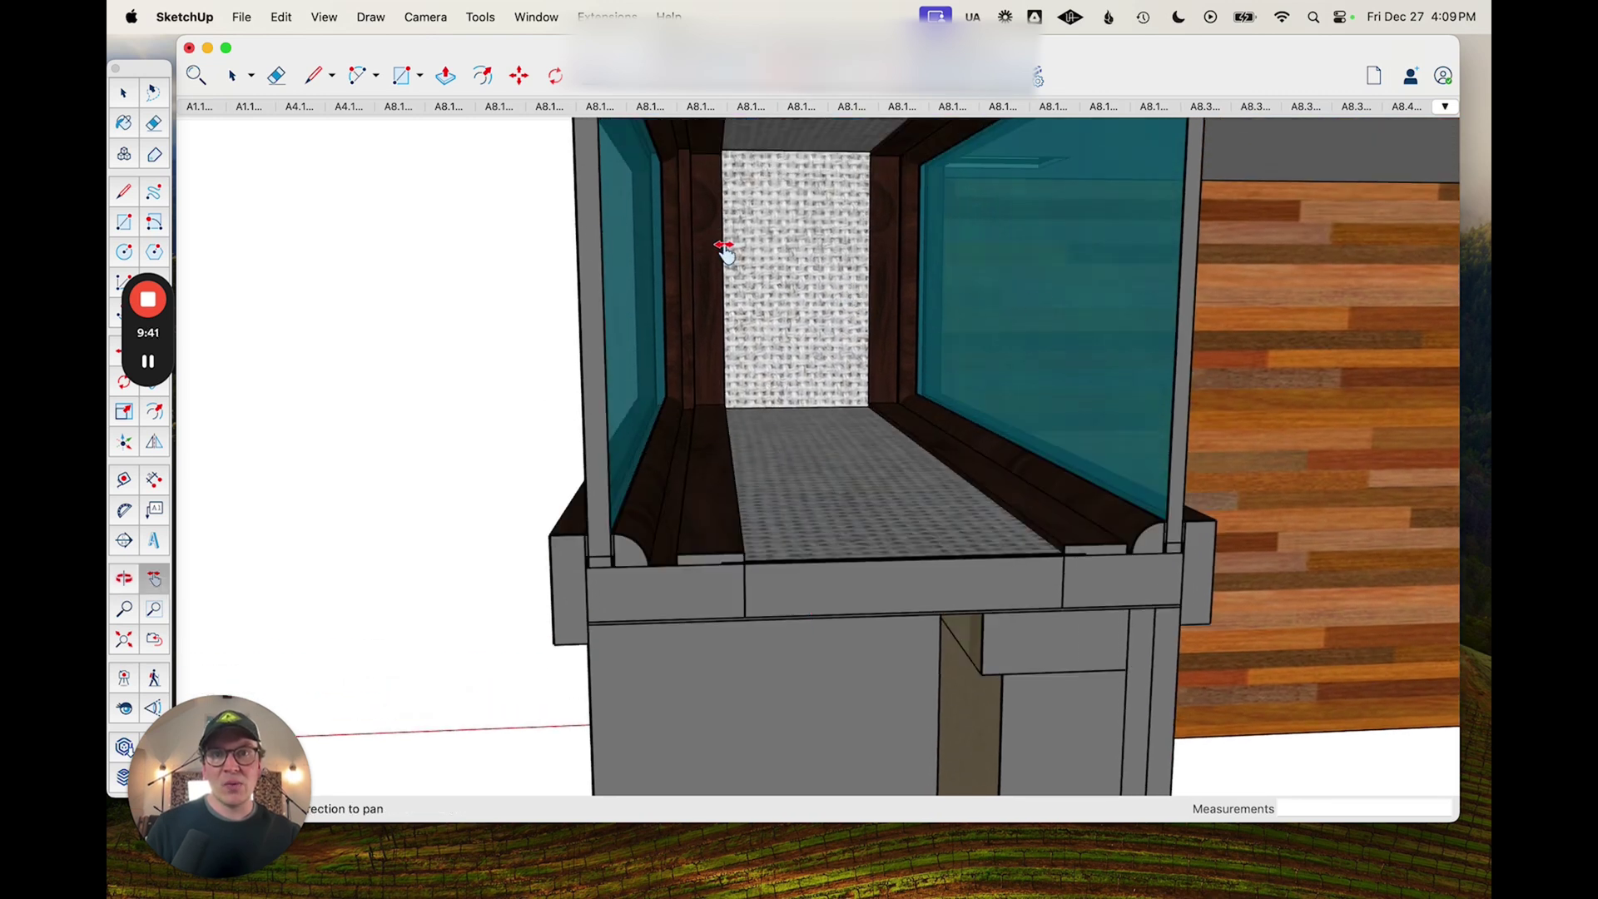
pyautogui.moveTo(680, 408); pyautogui.dragTo(886, 632, button='middle')
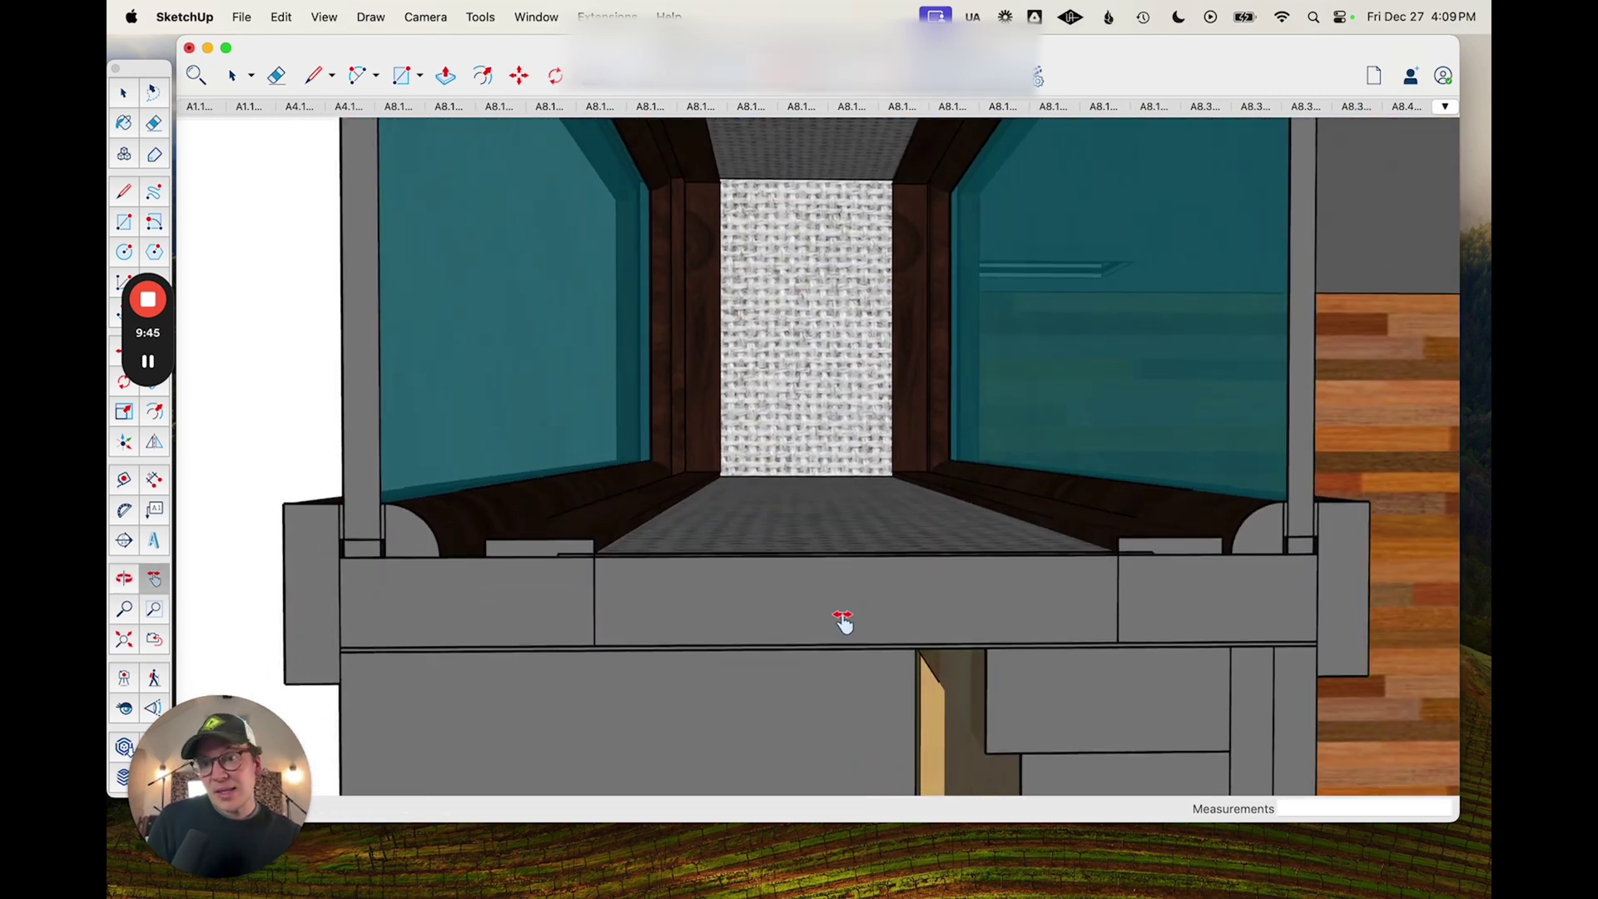
pyautogui.moveTo(773, 494); pyautogui.dragTo(599, 639, button='middle')
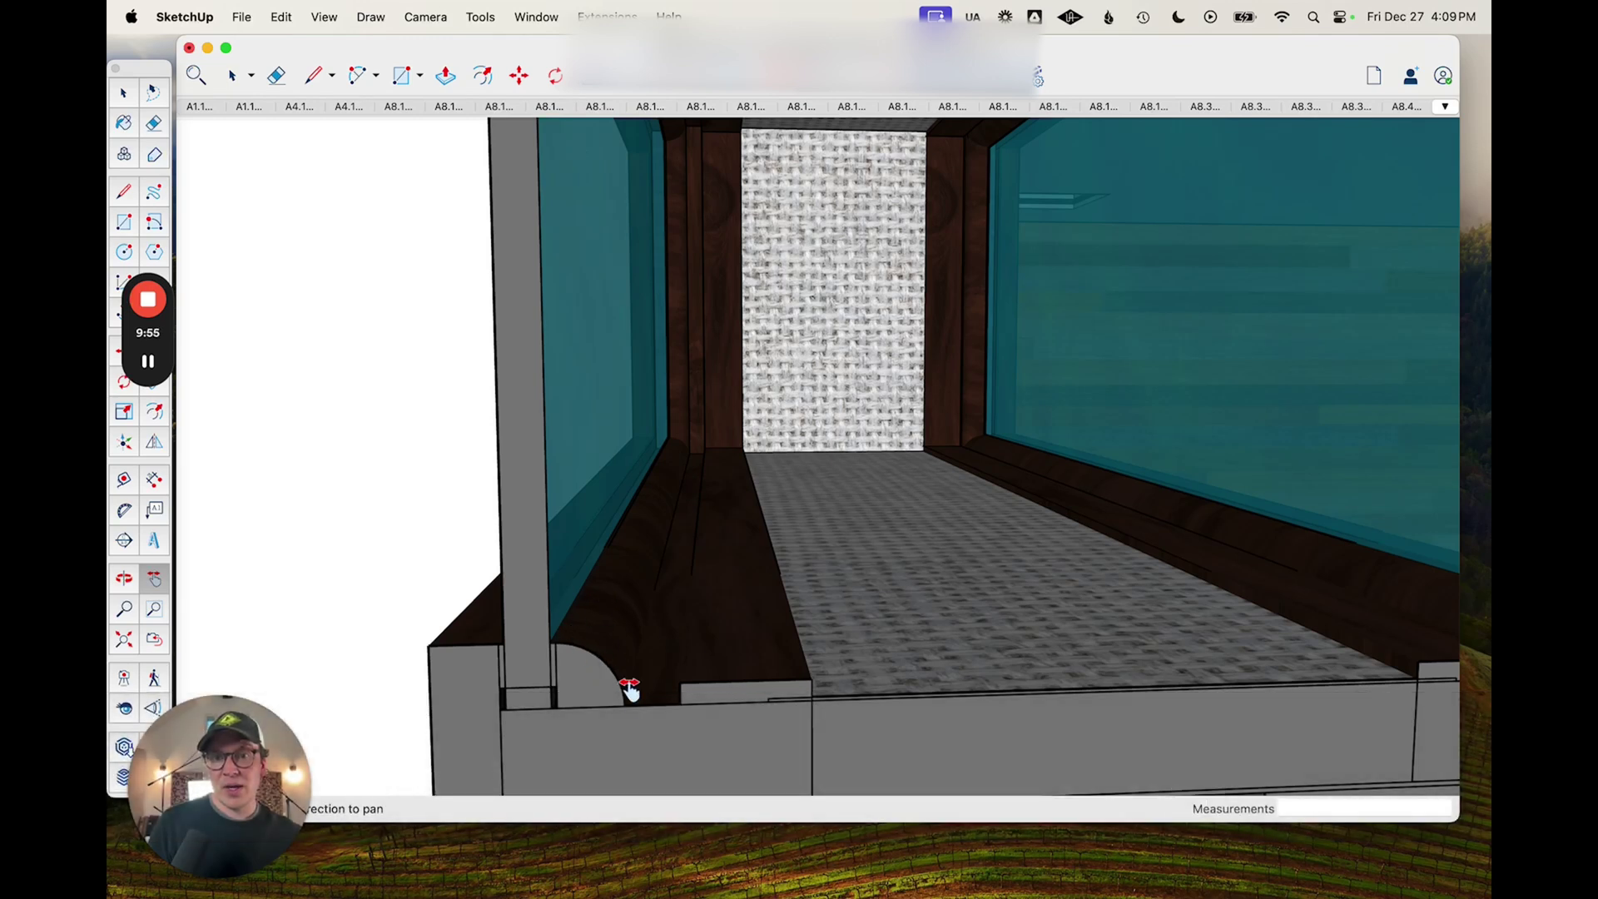
pyautogui.scroll(2, 653, 497)
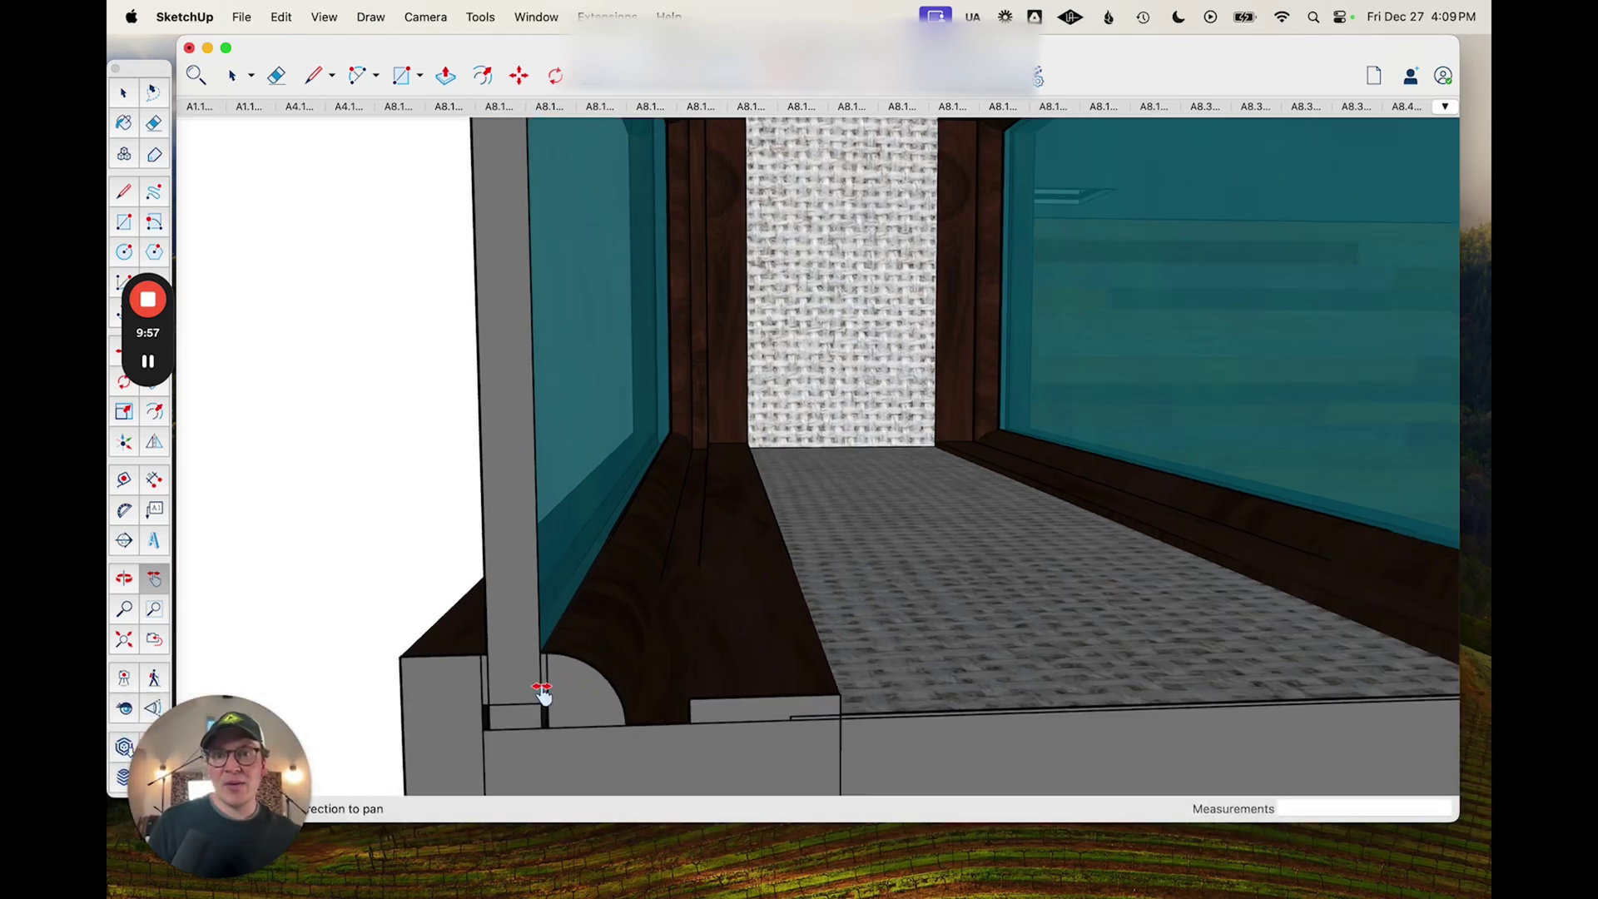
# - Examine the exterior pane's top corner from the front and below, including the outer trim board, glazing tape, glass and quarter-round stop
pyautogui.moveTo(538, 725); pyautogui.dragTo(635, 713, button='middle')
pyautogui.scroll(-5, 610, 657)
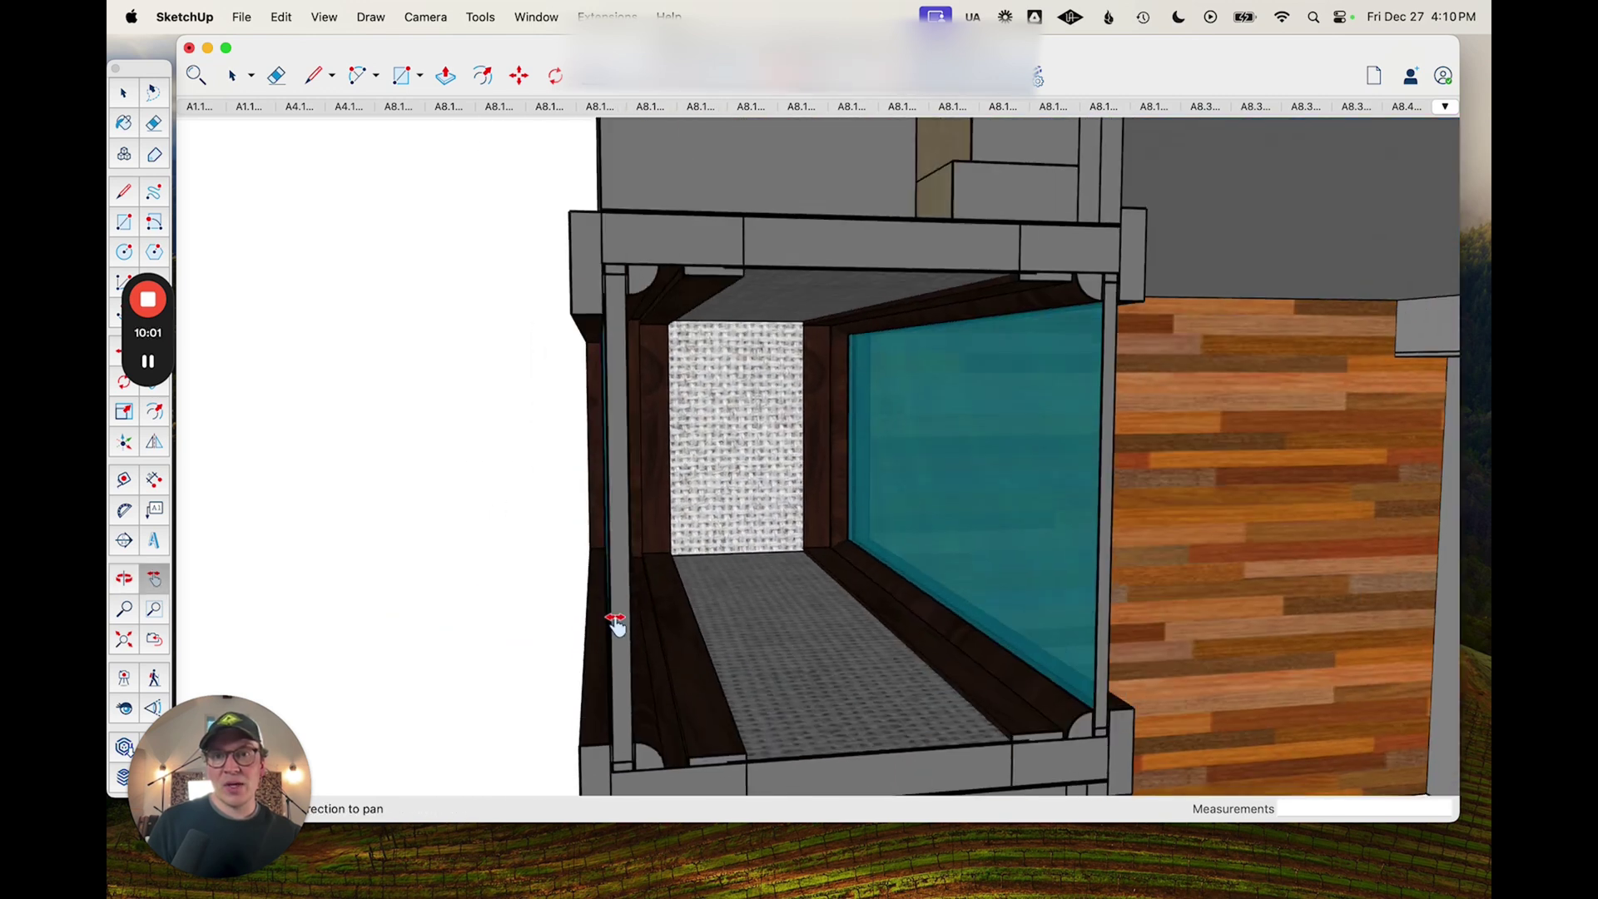
pyautogui.scroll(5, 632, 362)
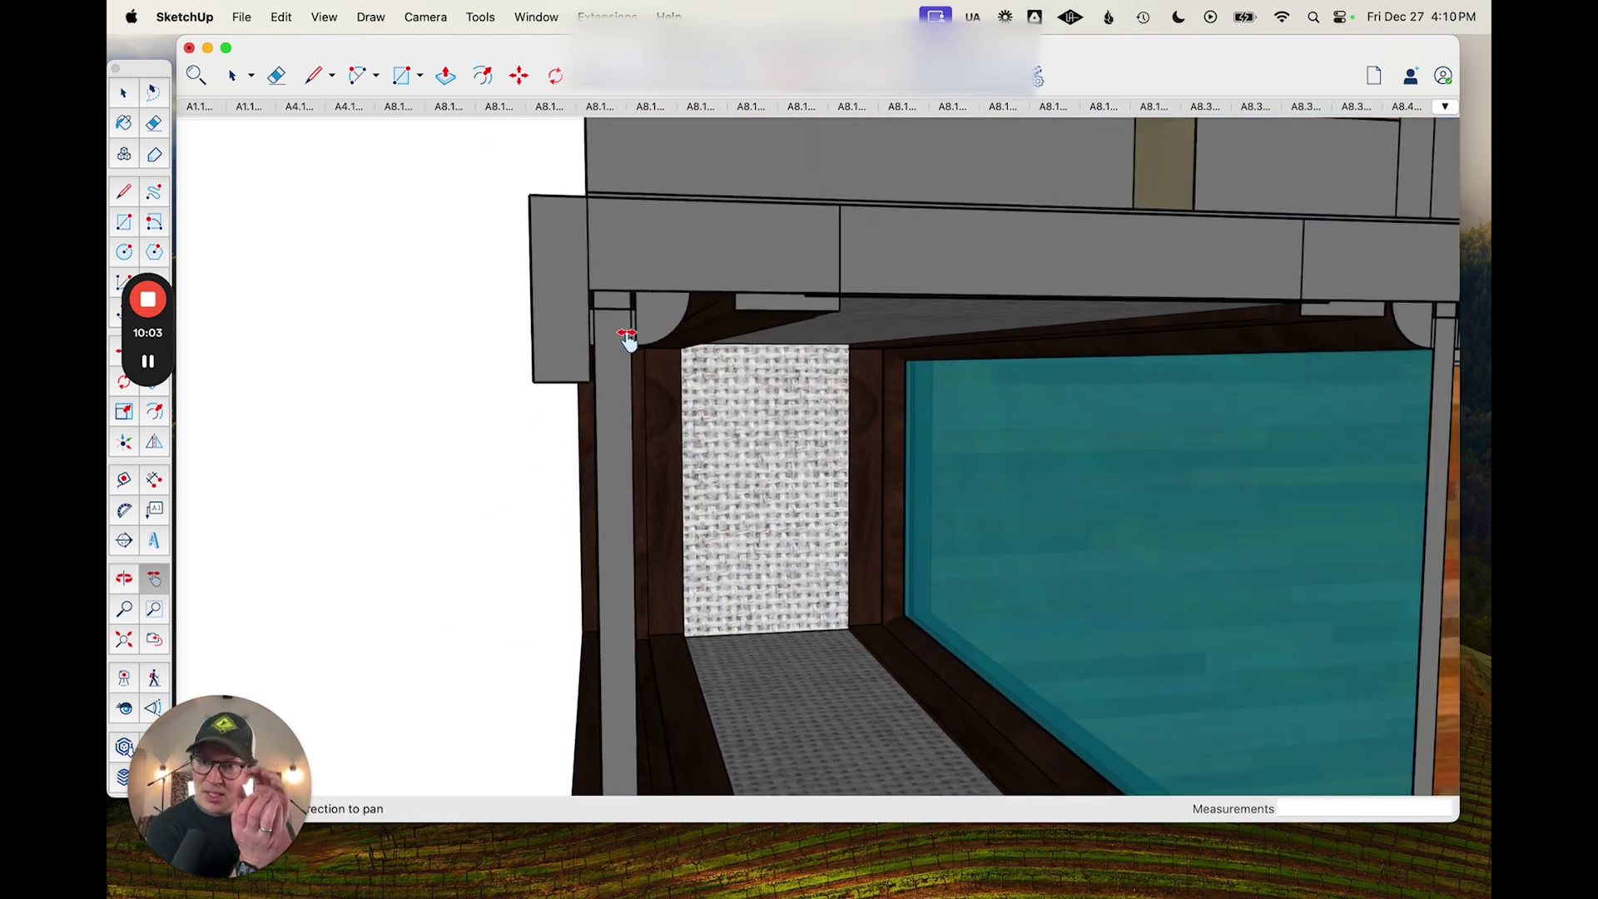
pyautogui.moveTo(663, 313); pyautogui.dragTo(723, 383, button='middle')
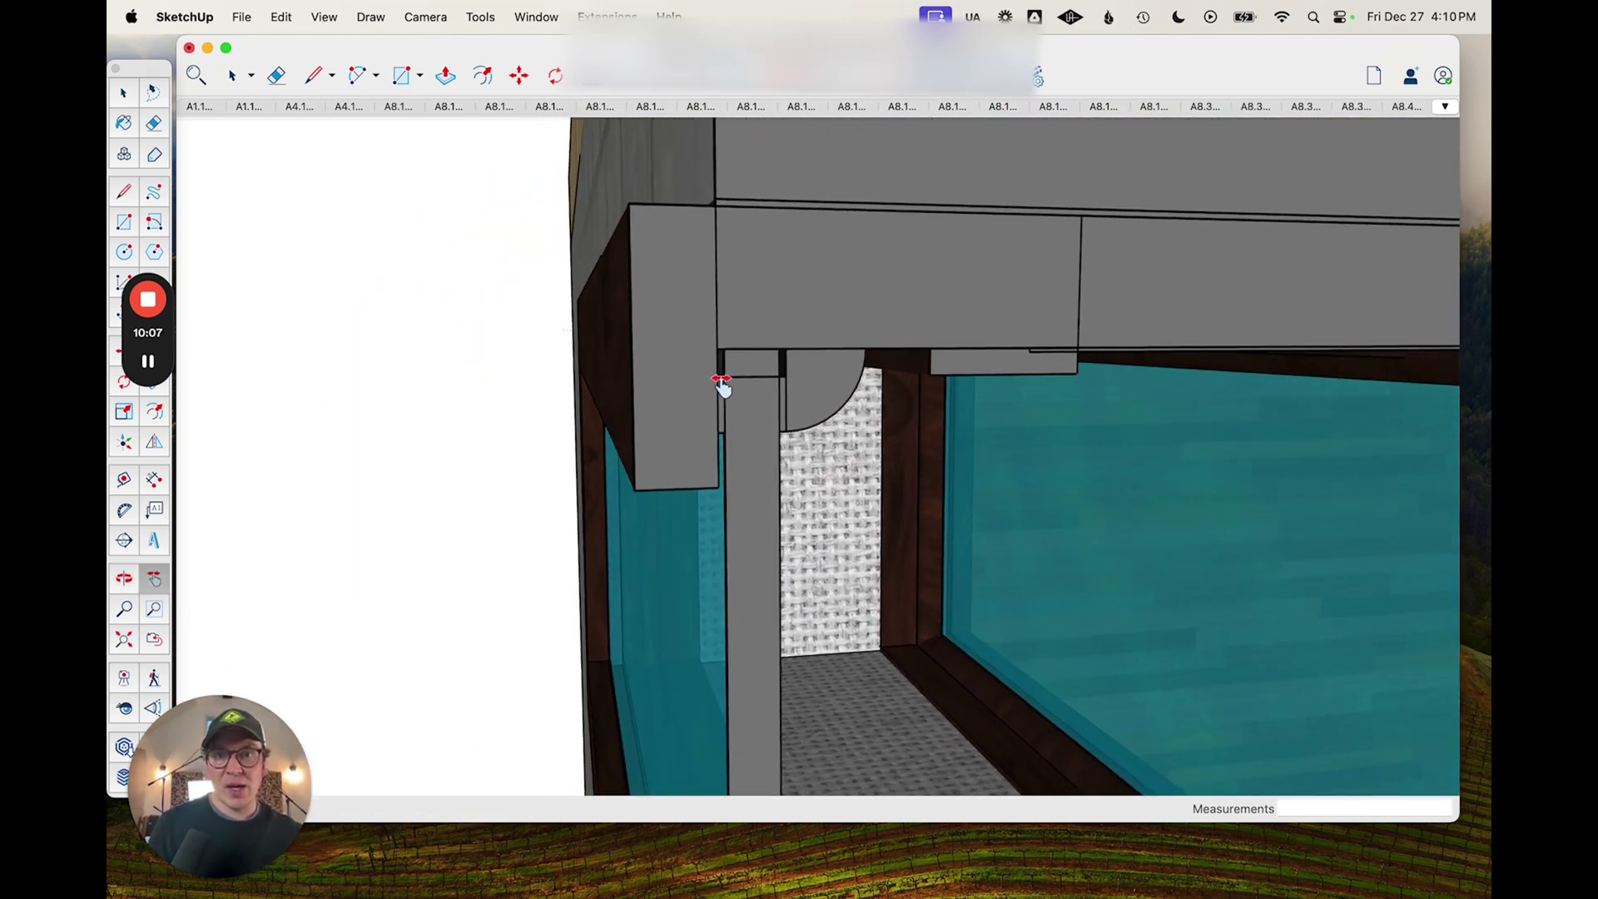
pyautogui.scroll(3, 722, 385)
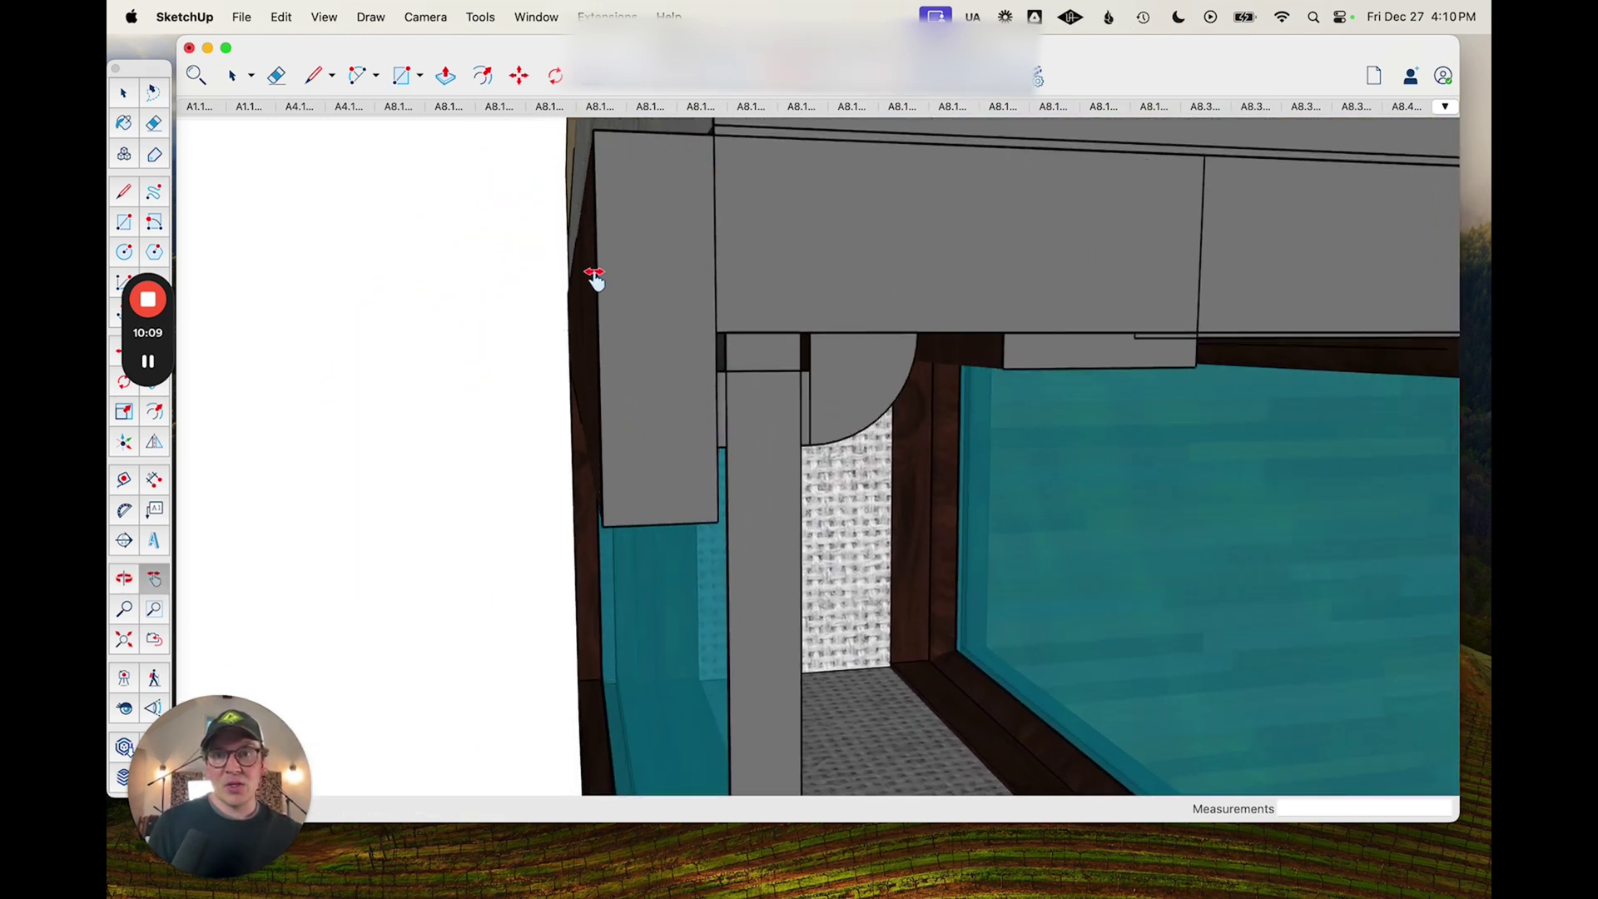
pyautogui.scroll(-3, 676, 465)
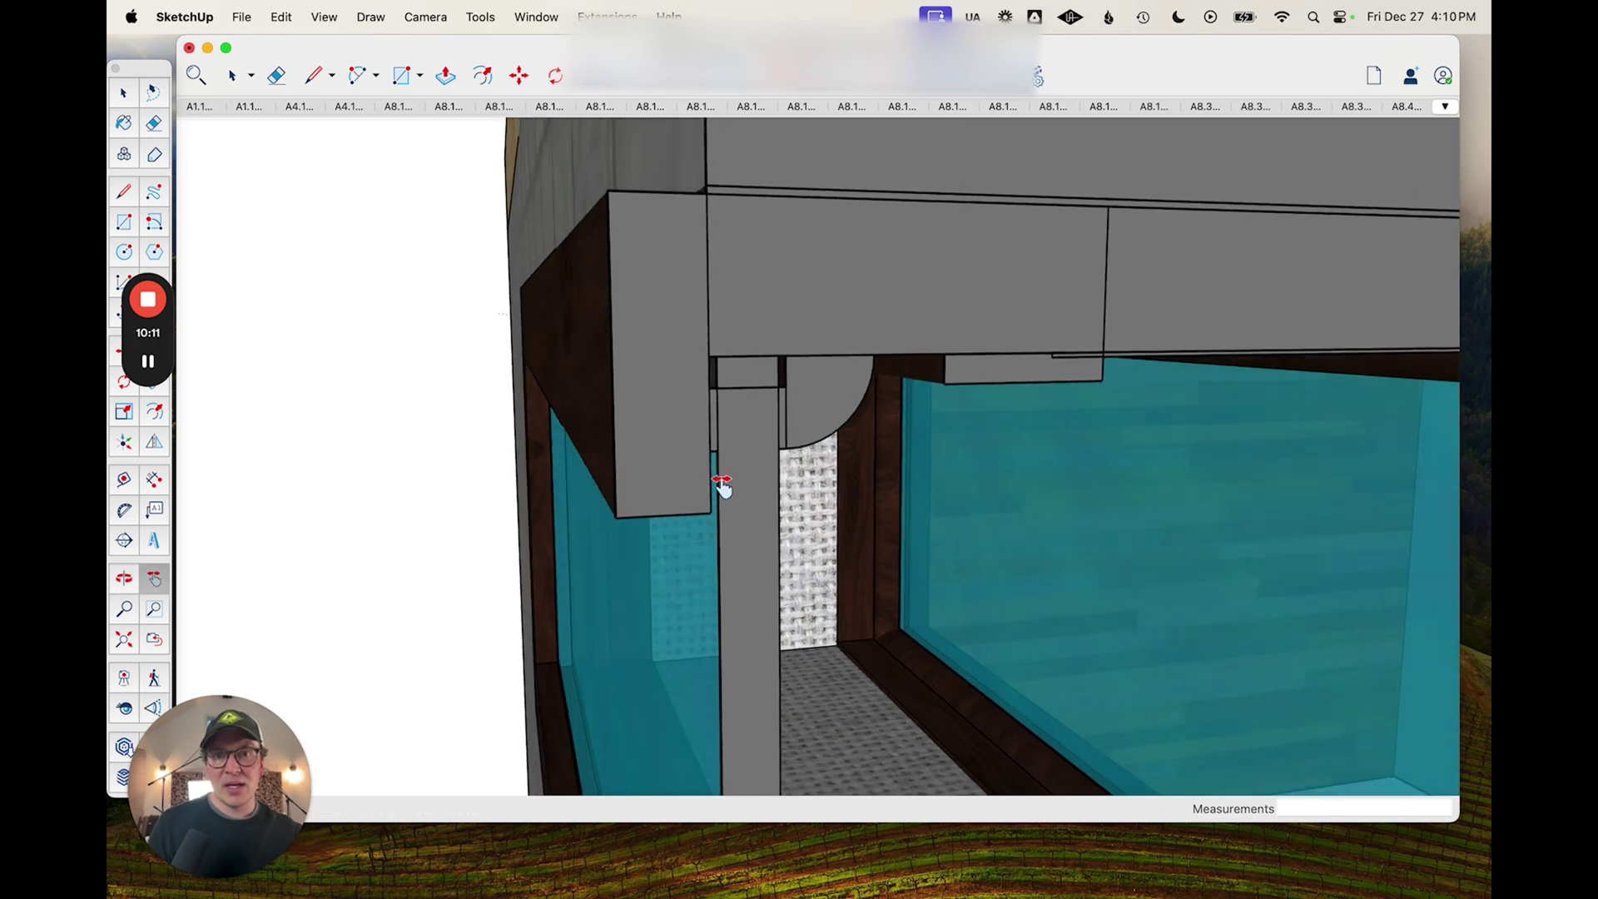
pyautogui.moveTo(722, 482)
pyautogui.mouseDown(button='middle')
pyautogui.moveTo(707, 392)
pyautogui.moveTo(721, 392)
pyautogui.moveTo(712, 504)
pyautogui.mouseUp(button='middle')
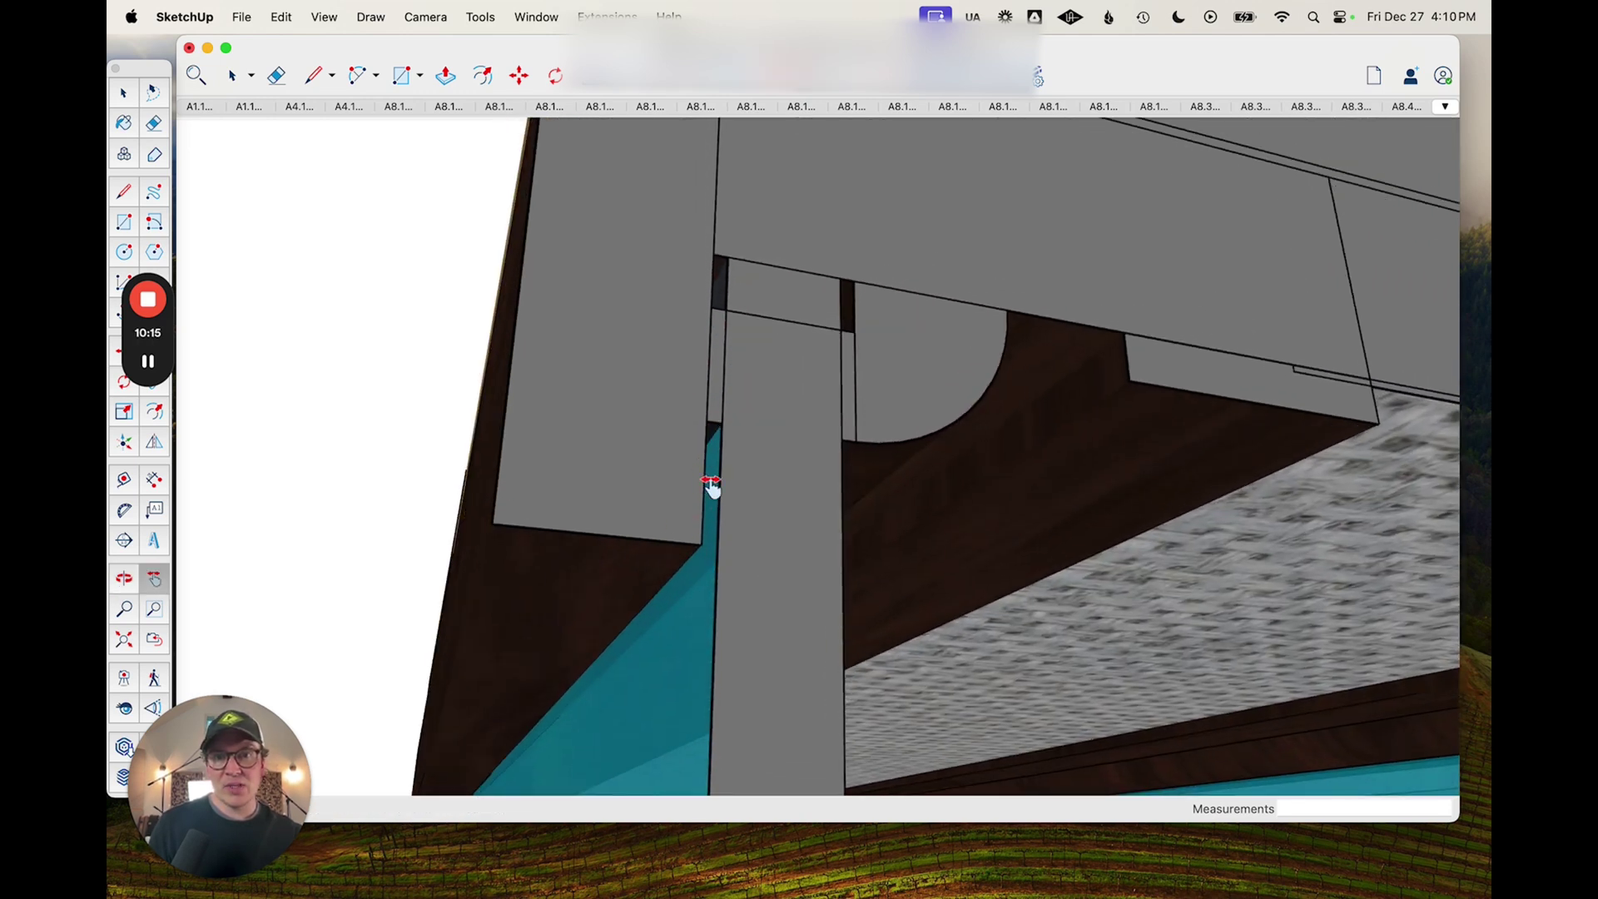
pyautogui.moveTo(703, 499); pyautogui.dragTo(673, 537, button='middle')
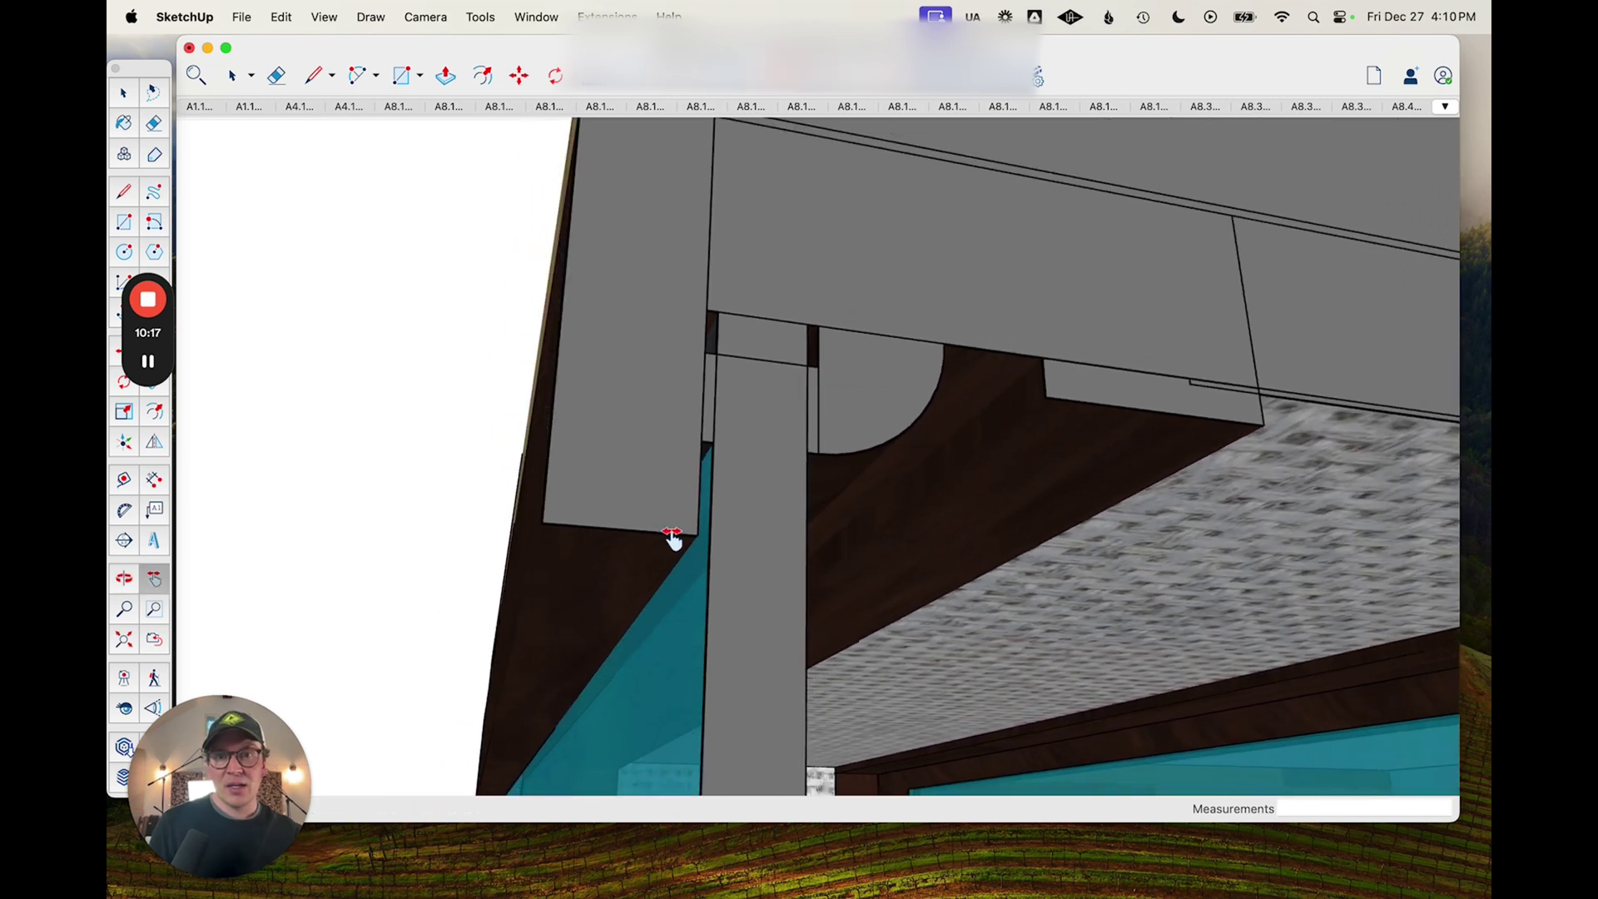
pyautogui.moveTo(672, 537); pyautogui.dragTo(807, 432)
pyautogui.scroll(5, 506, 737)
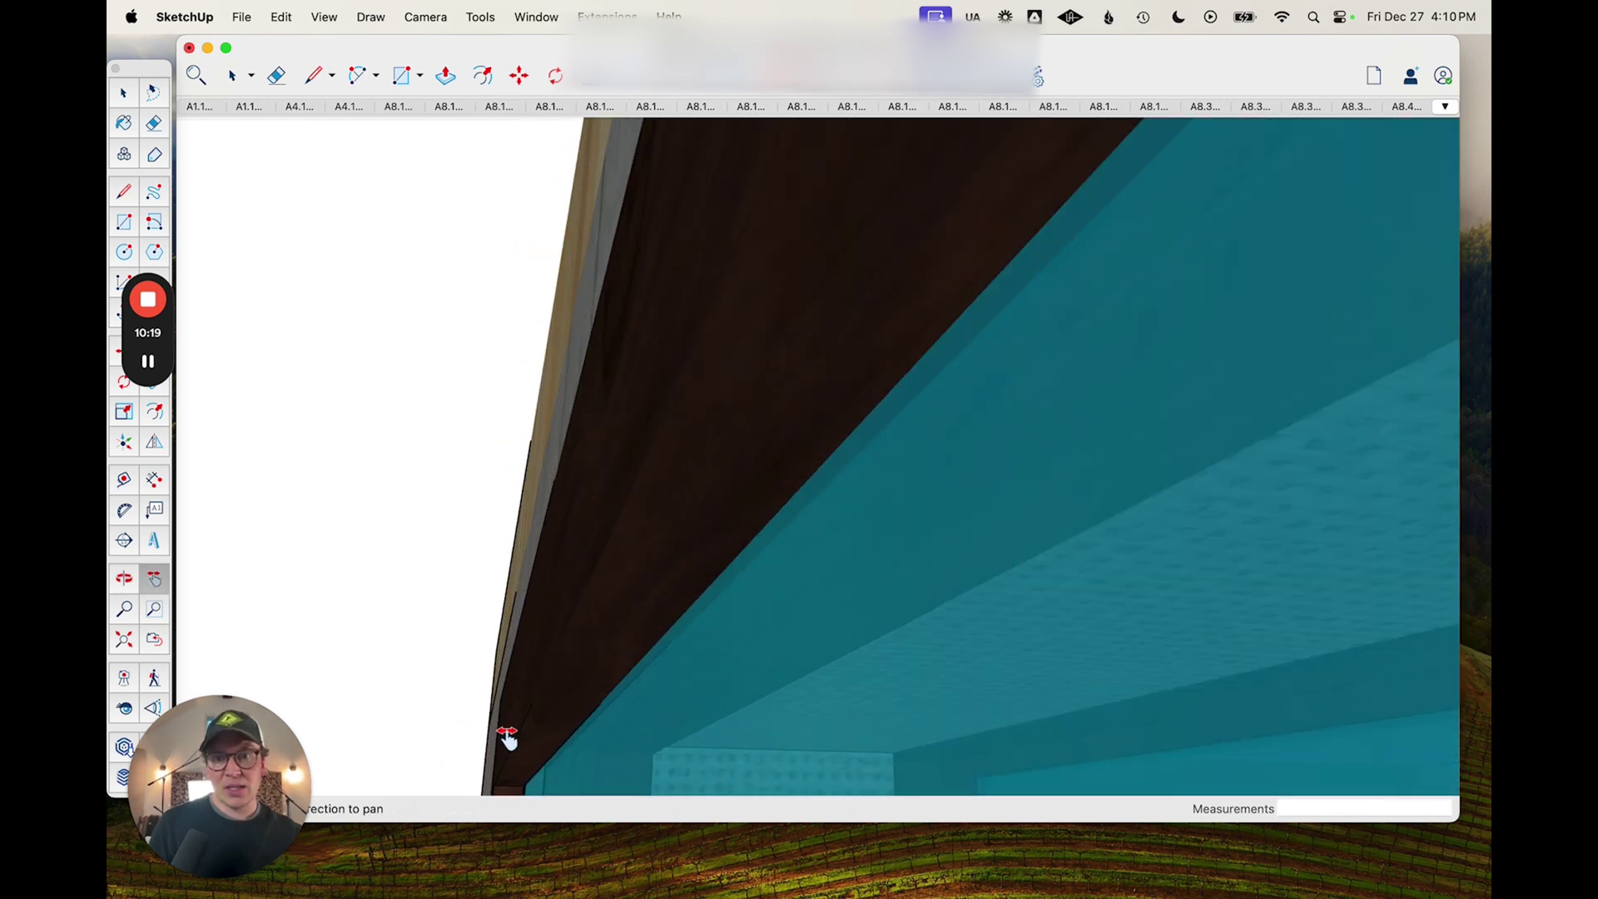
pyautogui.scroll(-8, 506, 737)
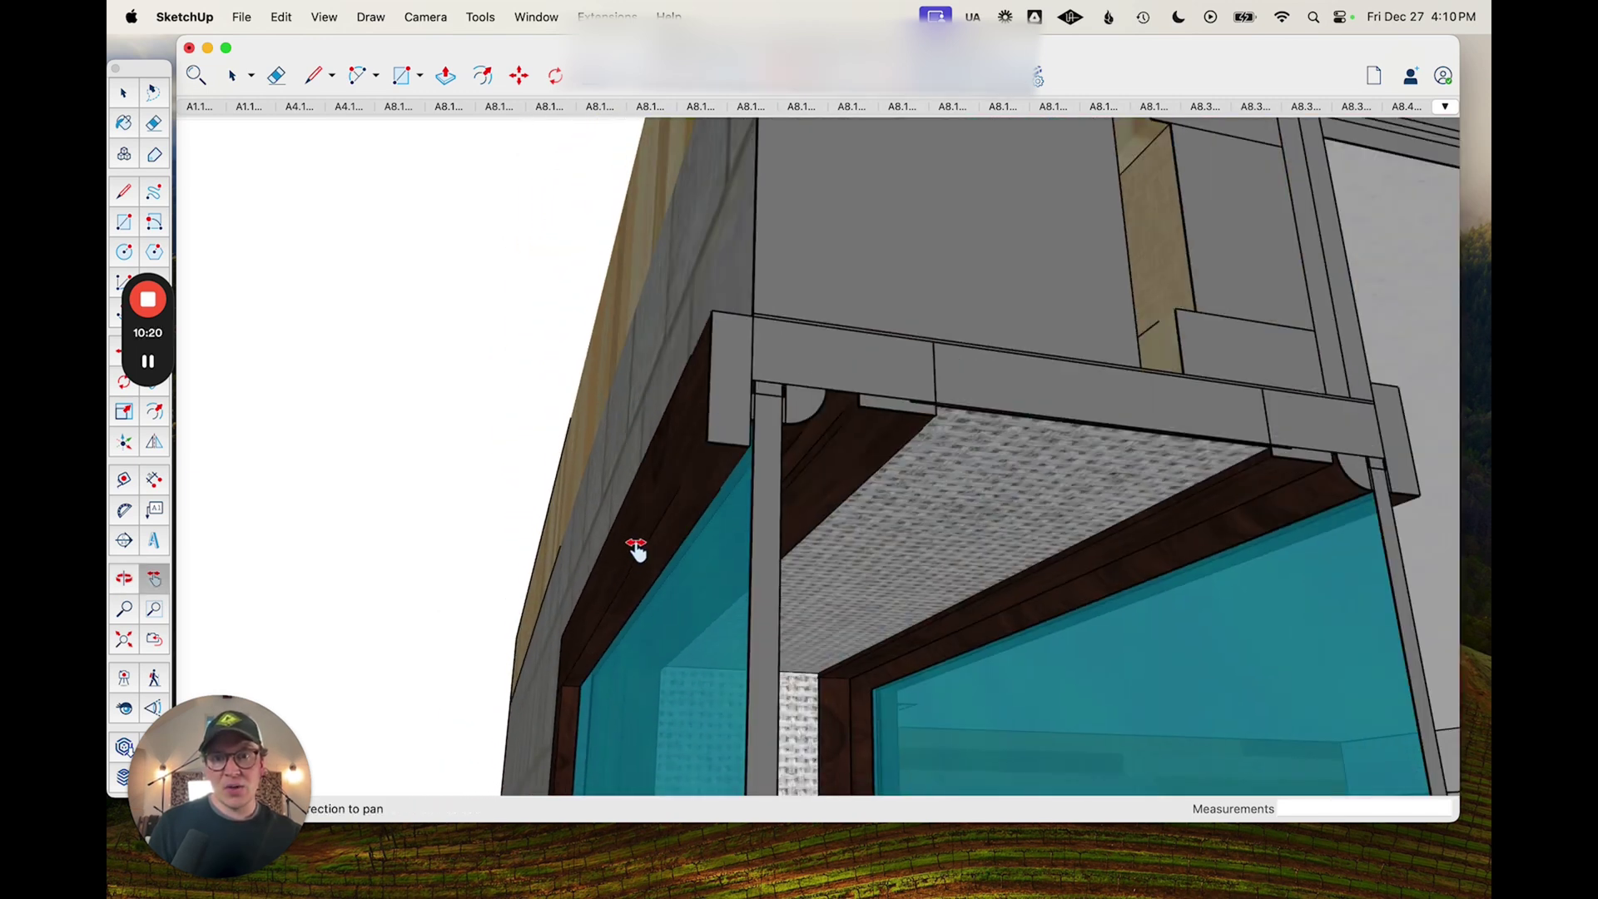
pyautogui.moveTo(635, 546); pyautogui.dragTo(710, 489, button='middle')
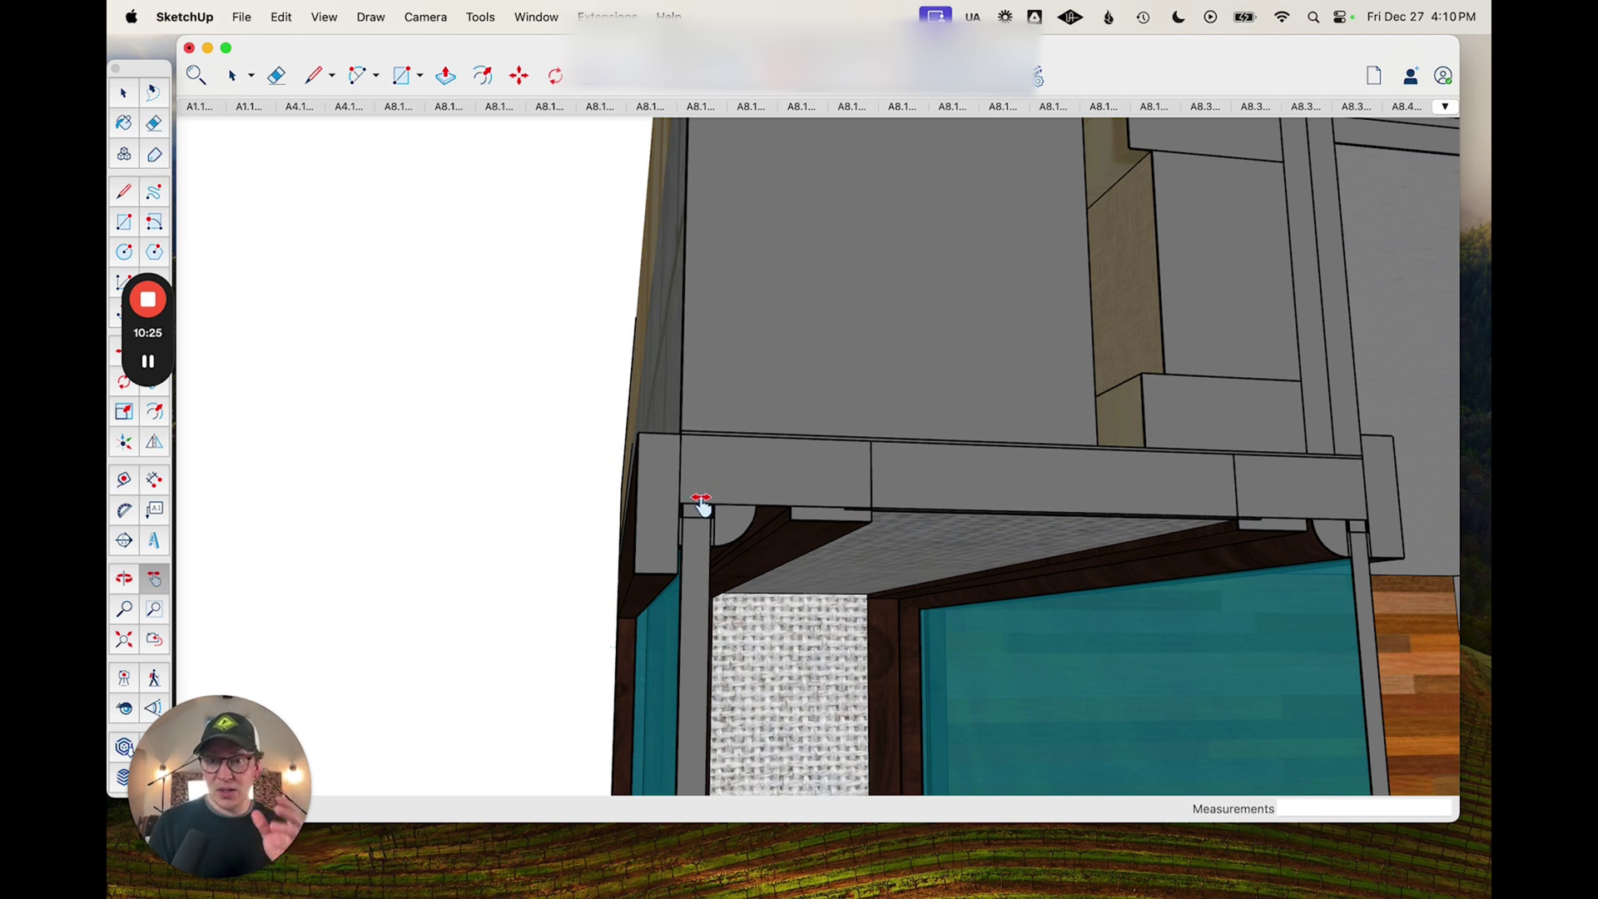
# - Review the complete double-glazed window section in the wall, from the cavity between the panes to the exterior block face and interior room
pyautogui.scroll(-3, 945, 589)
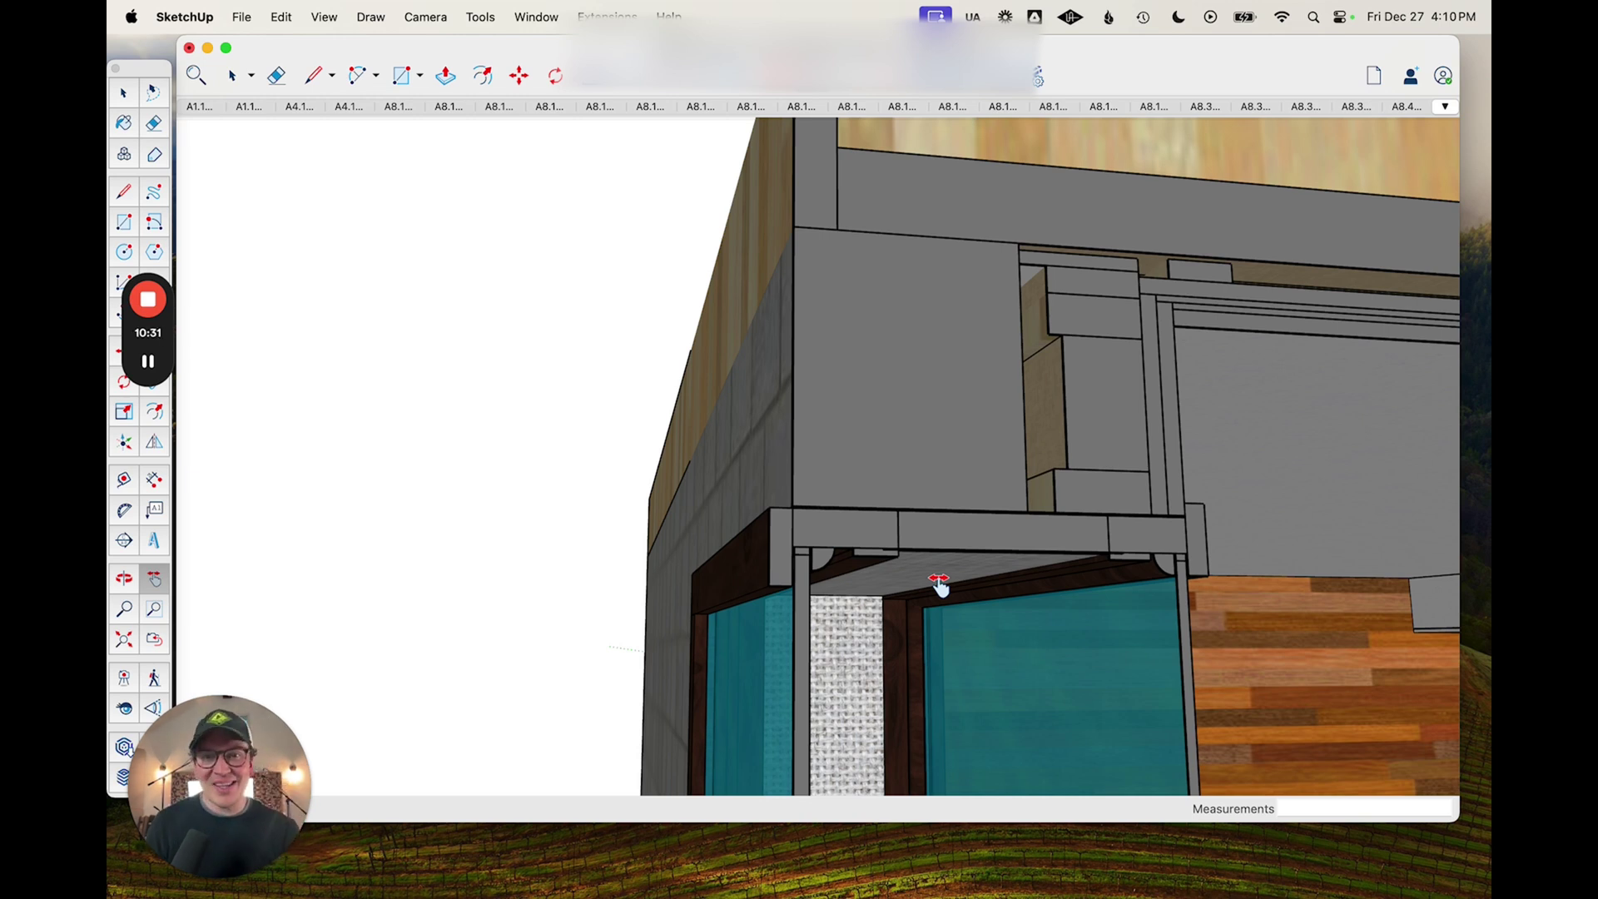
pyautogui.scroll(-4, 924, 588)
pyautogui.scroll(10, 891, 655)
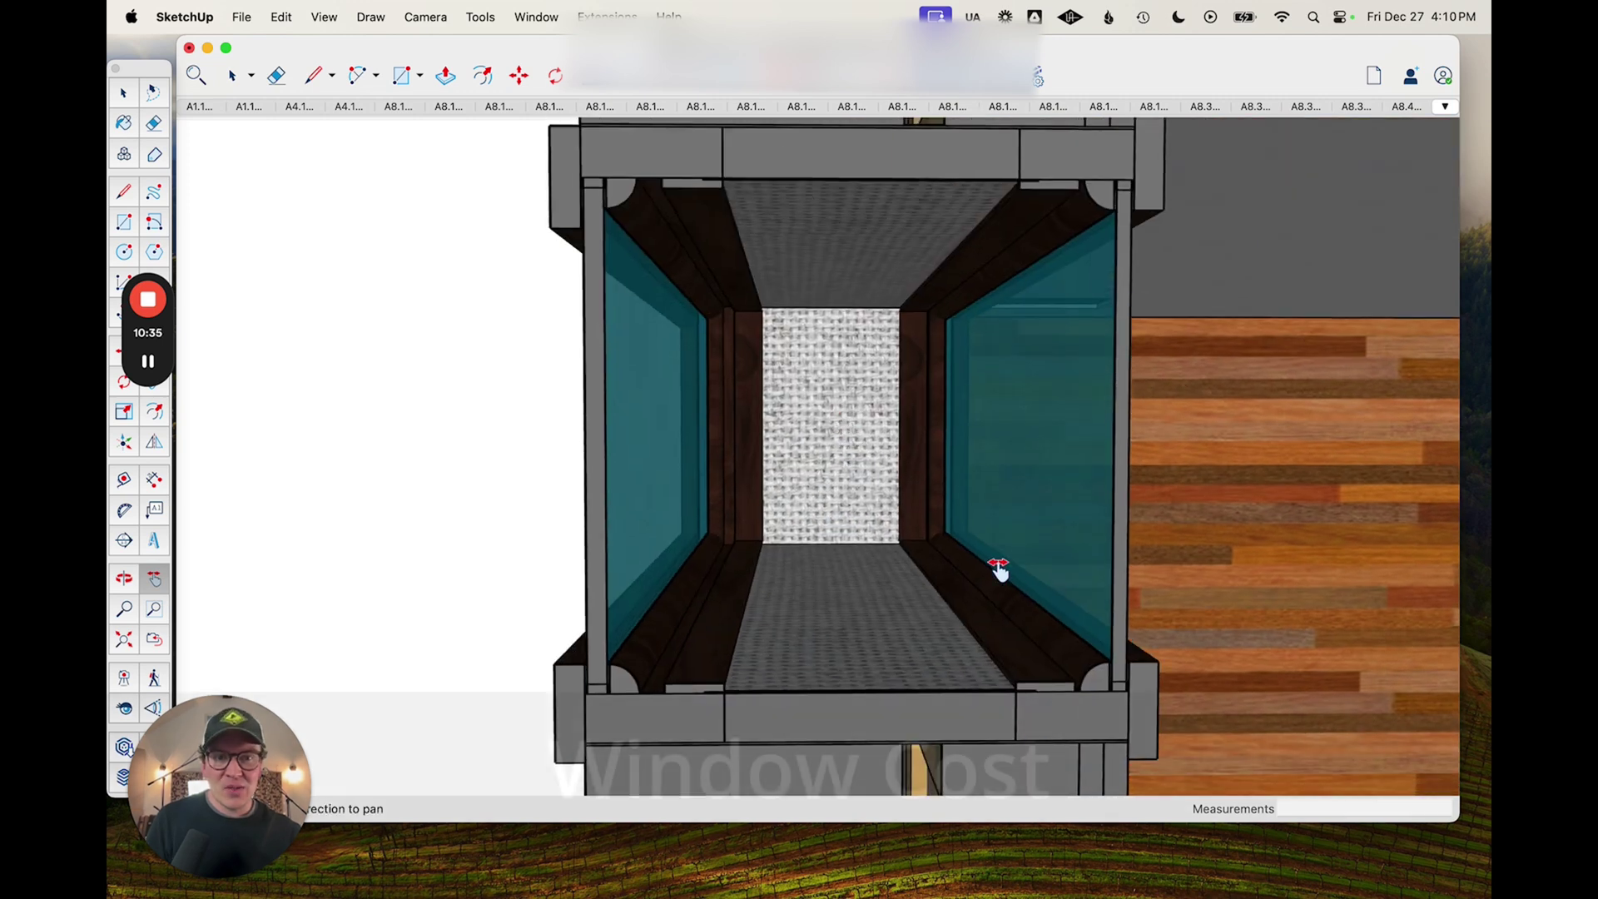
pyautogui.moveTo(653, 688); pyautogui.dragTo(774, 583, button='middle')
pyautogui.scroll(-3, 779, 587)
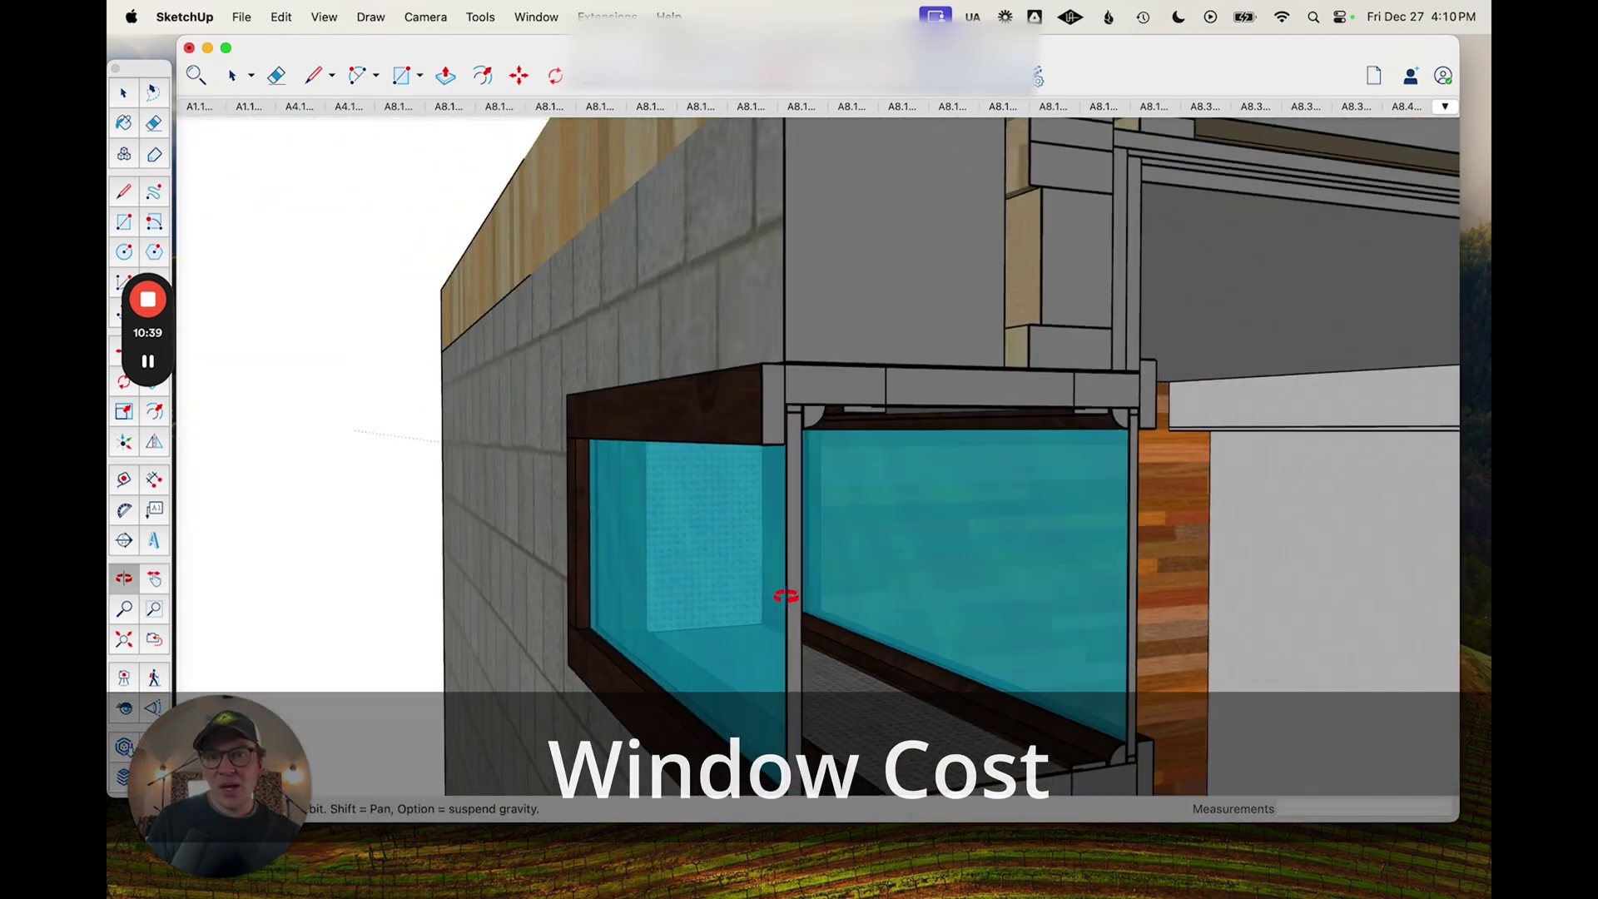
pyautogui.scroll(4, 631, 421)
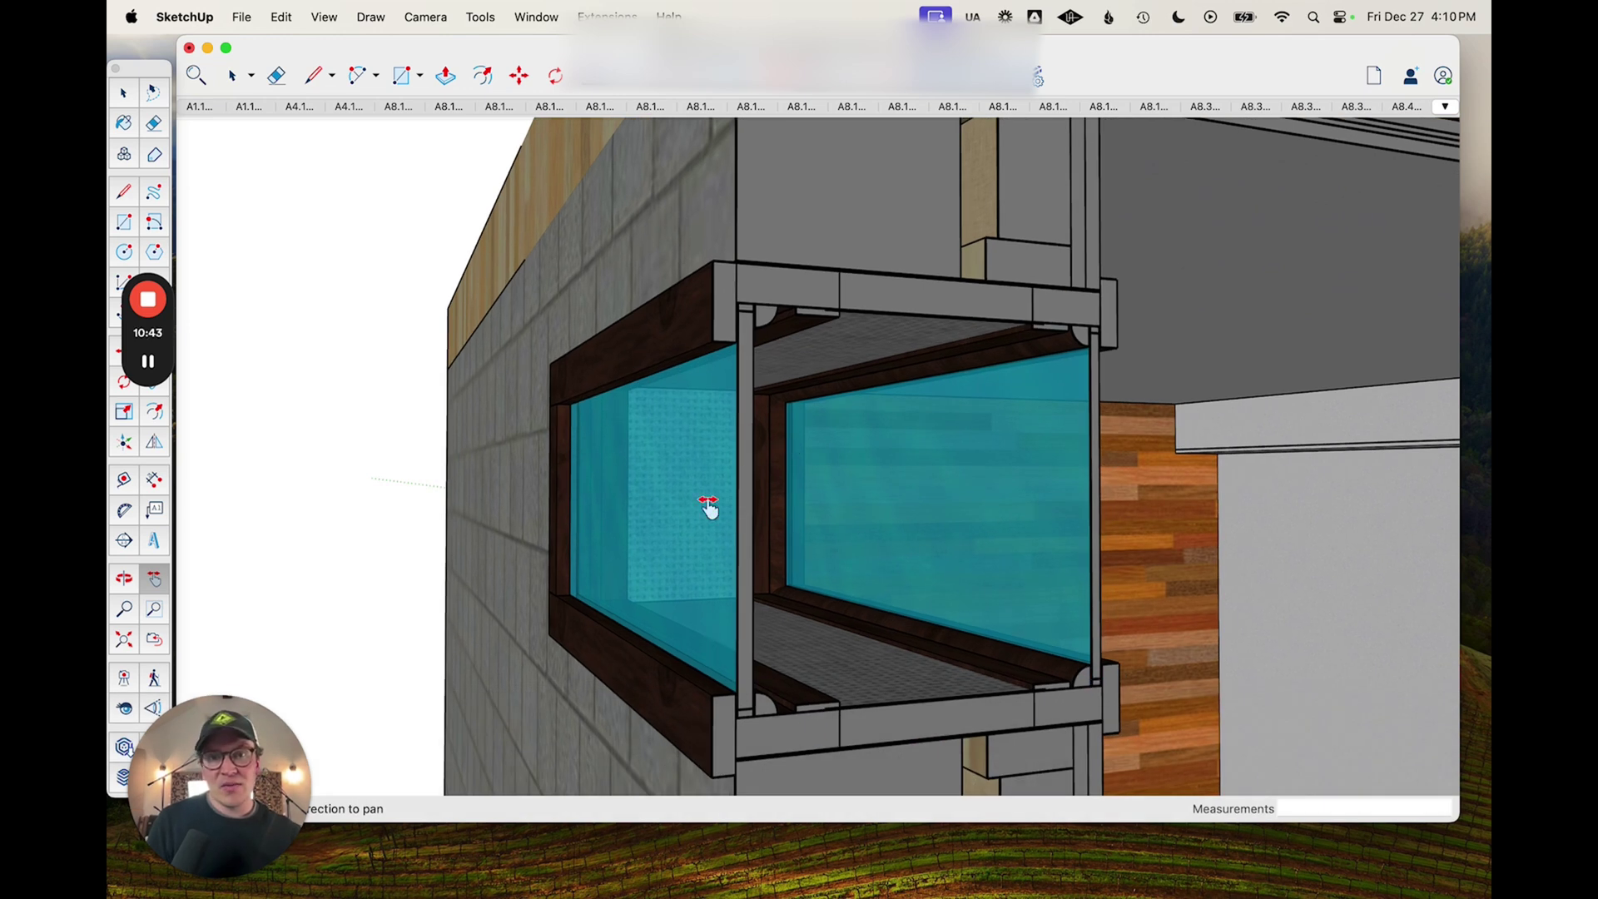
pyautogui.moveTo(674, 546); pyautogui.dragTo(763, 474, button='middle')
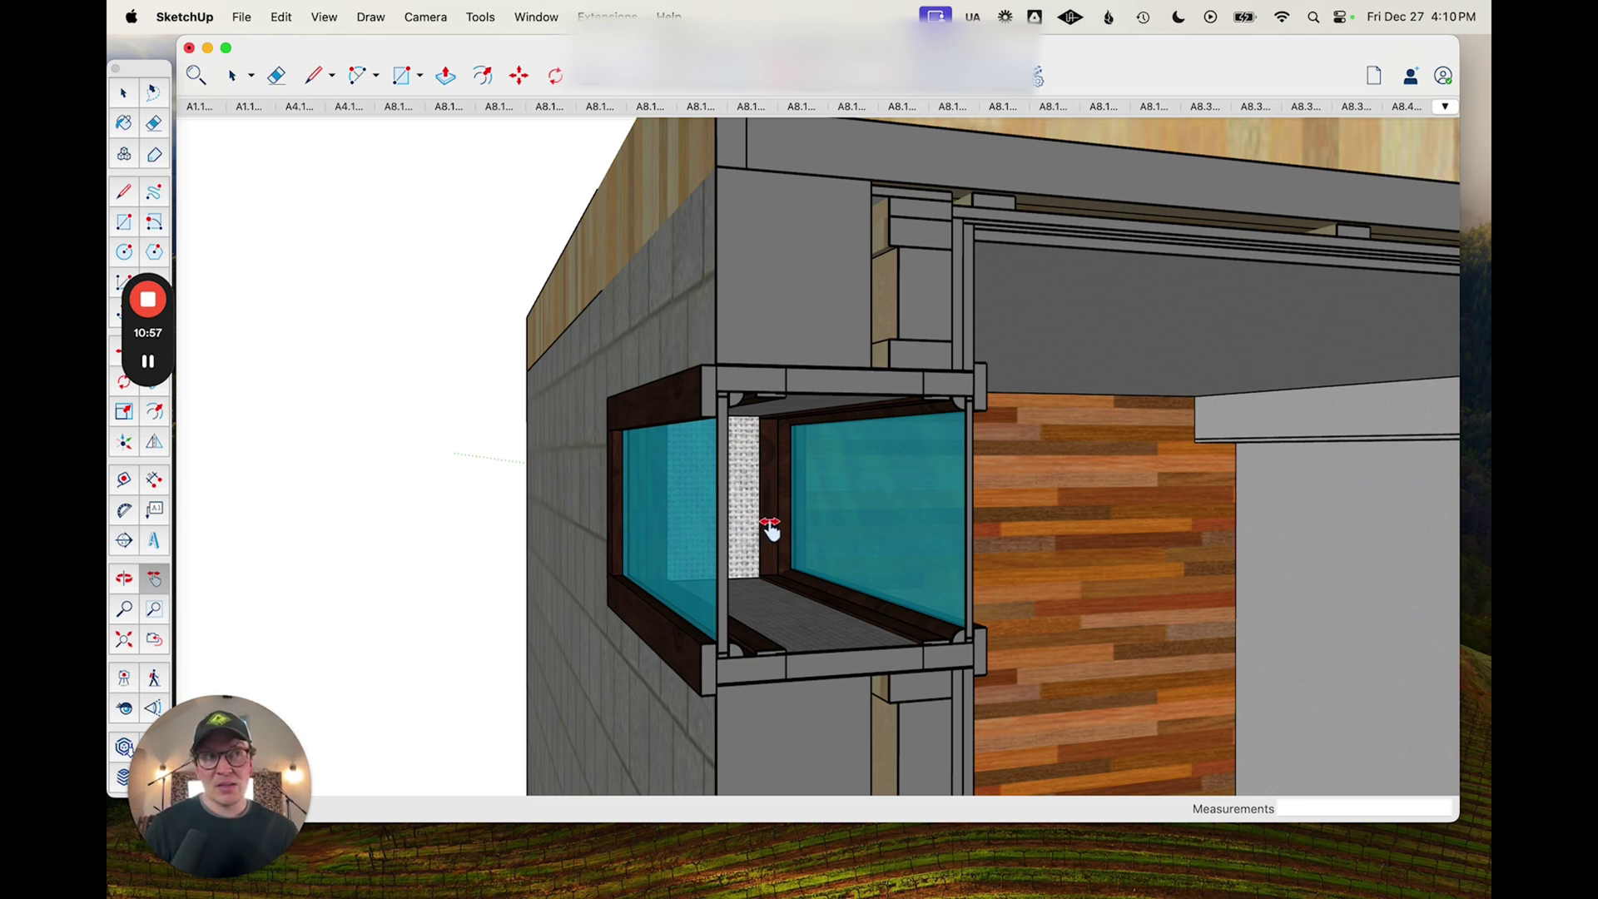
pyautogui.moveTo(766, 528); pyautogui.dragTo(742, 496, button='middle')
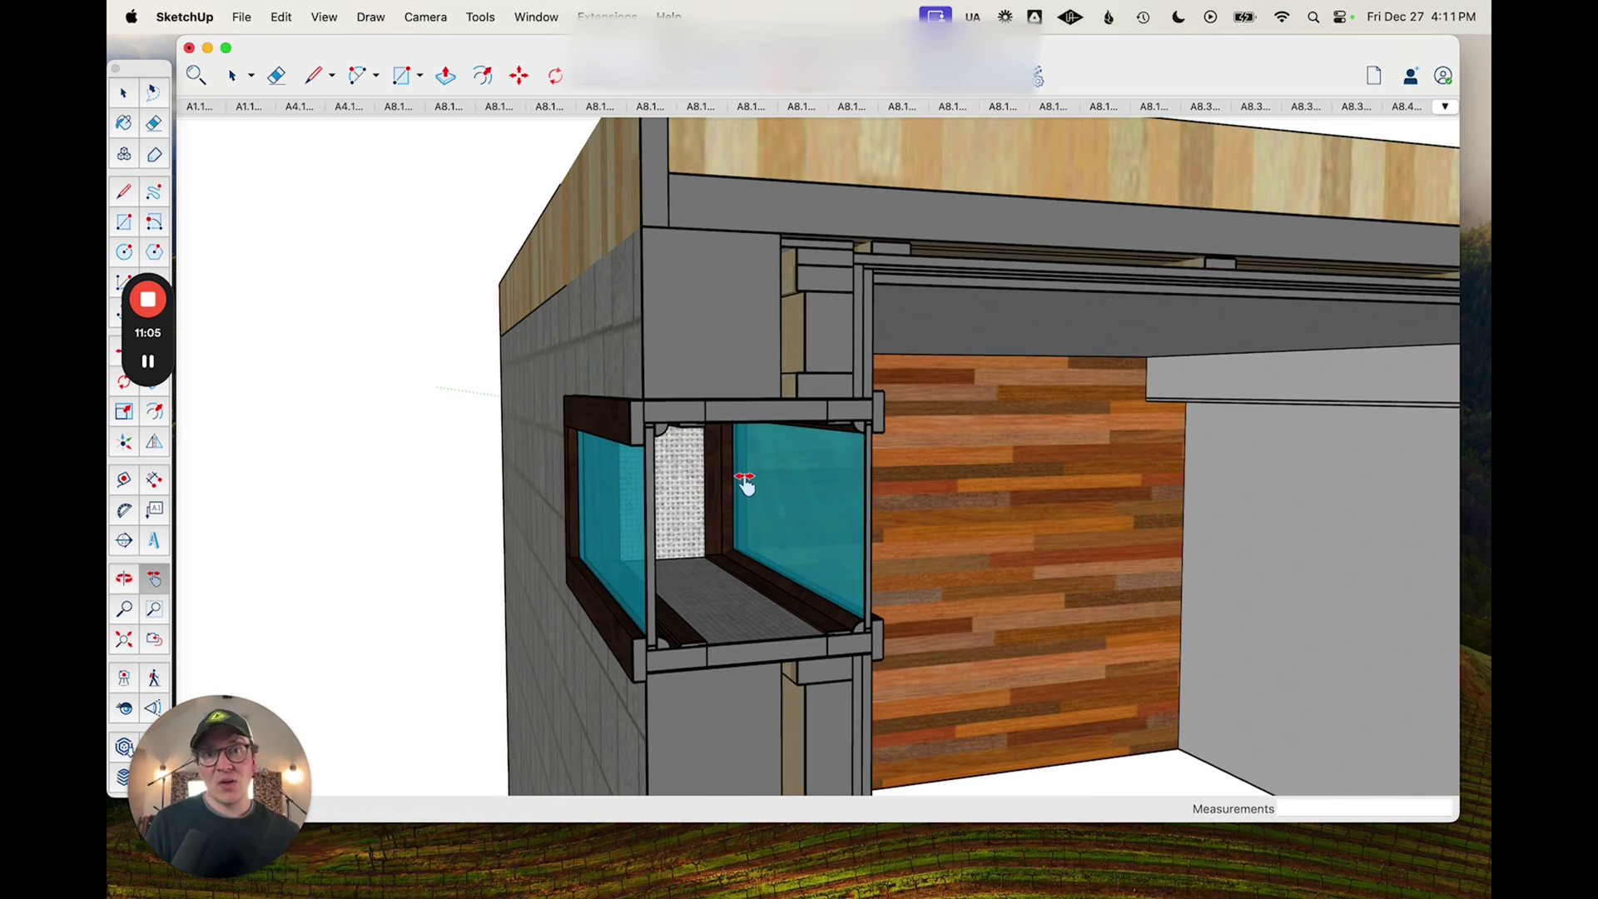